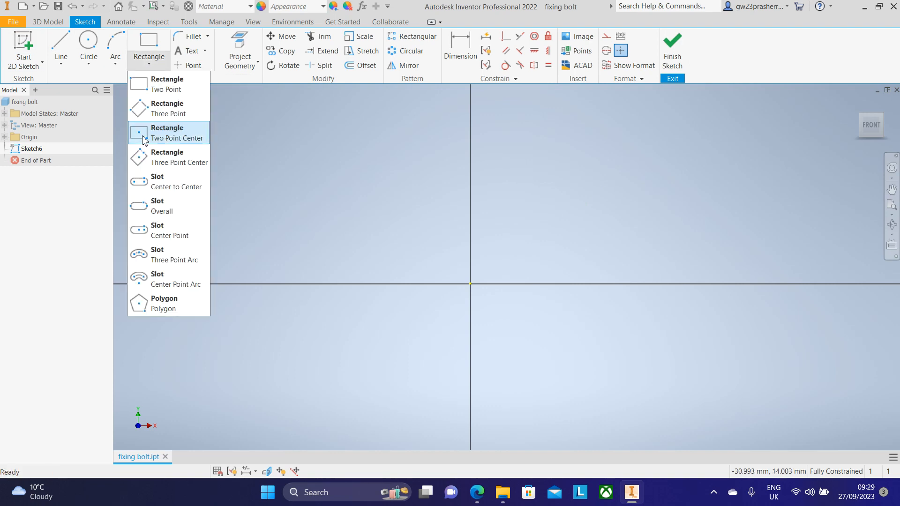
Step: Sketch a 100 mm by 100 mm centre-point rectangle centred on the origin
{"action": "left_click", "coordinate": [177, 136]}
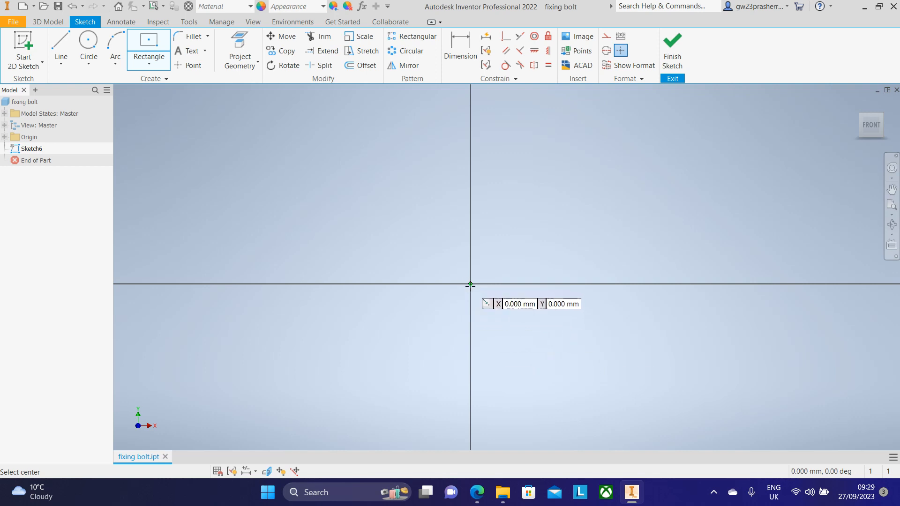
{"action": "left_click", "coordinate": [470, 284]}
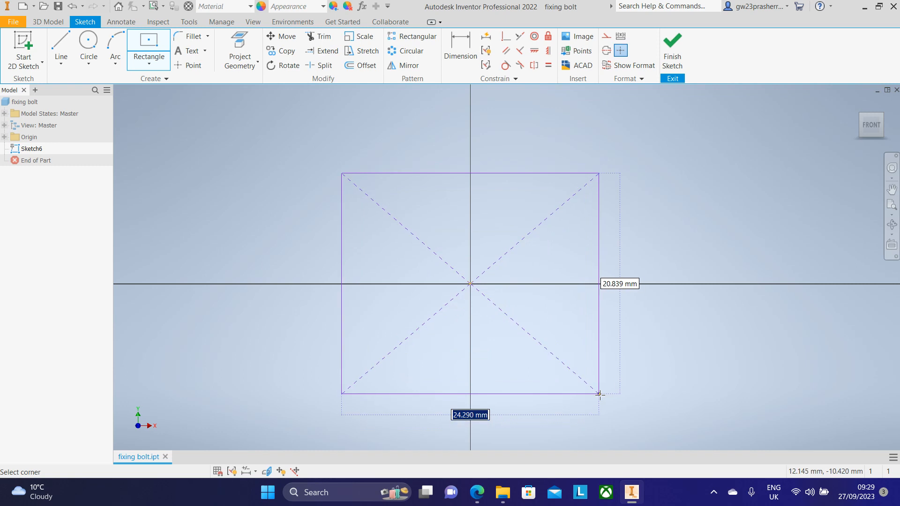
{"action": "type", "text": "100"}
{"action": "key", "text": "Tab"}
{"action": "type", "text": "10"}
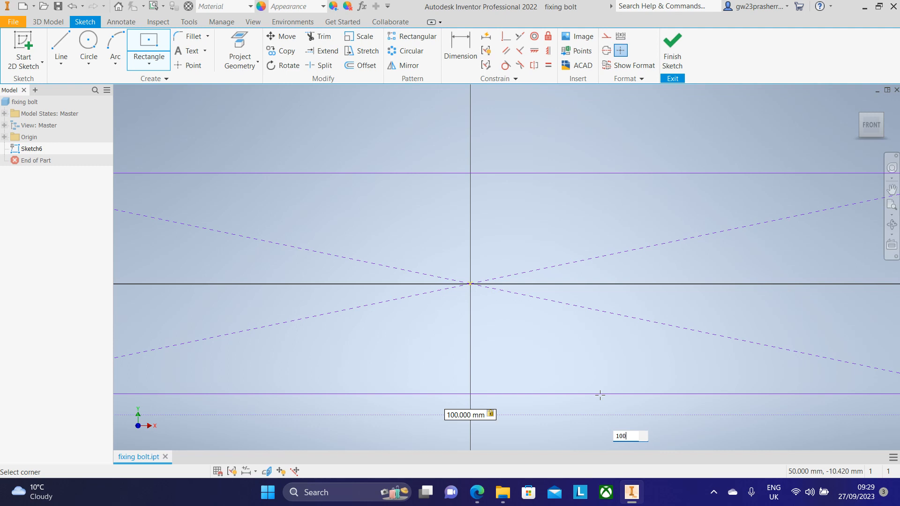
{"action": "key", "text": "Return"}
{"action": "scroll", "coordinate": [562, 253], "scroll_direction": "up", "scroll_amount": 5}
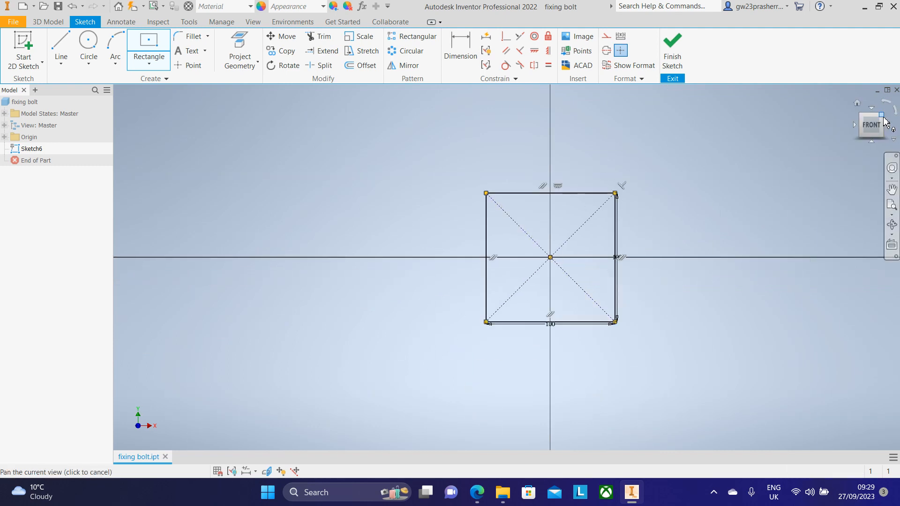
Step: Finish the sketch and extrude the square profile 10 mm to form the plate
{"action": "mouse_move", "coordinate": [671, 213]}
{"action": "left_mouse_down"}
{"action": "mouse_move", "coordinate": [582, 223]}
{"action": "mouse_move", "coordinate": [654, 188]}
{"action": "left_mouse_up"}
{"action": "scroll", "coordinate": [583, 223], "scroll_direction": "down", "scroll_amount": 3}
{"action": "left_click", "coordinate": [672, 49]}
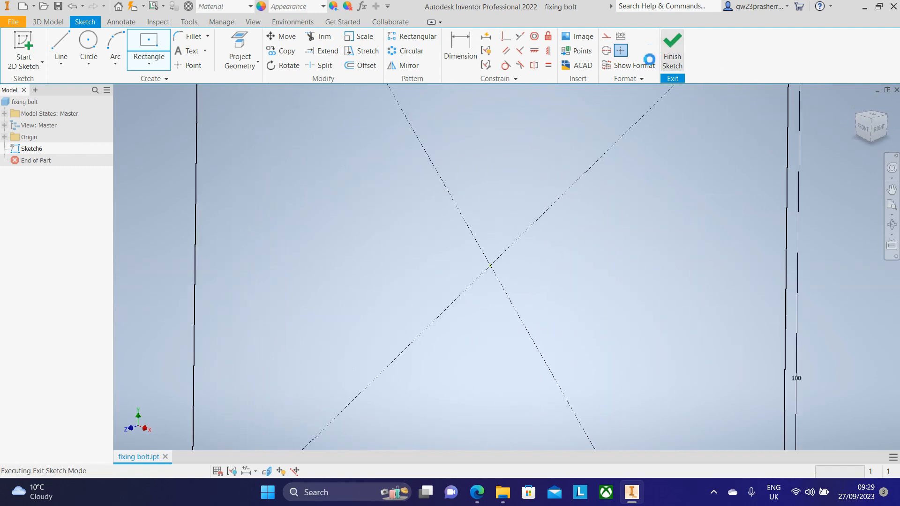
{"action": "left_click", "coordinate": [61, 49]}
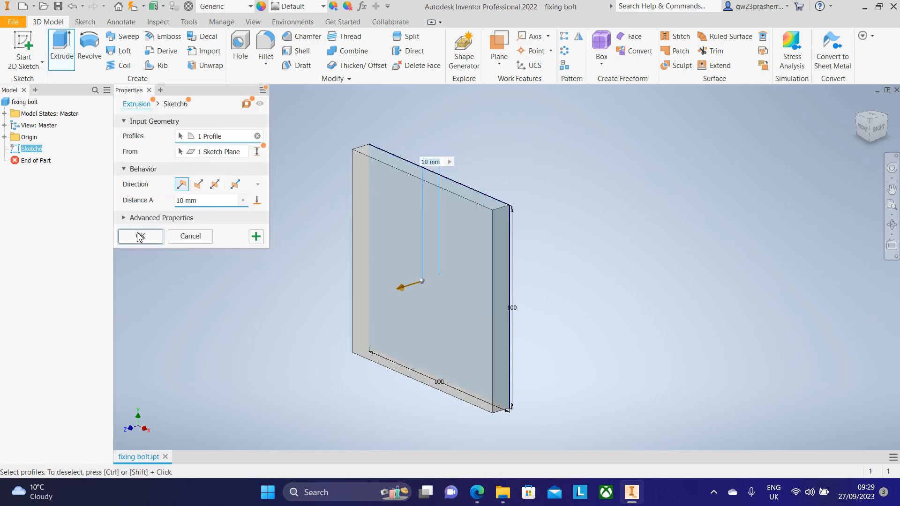
{"action": "left_click", "coordinate": [141, 236]}
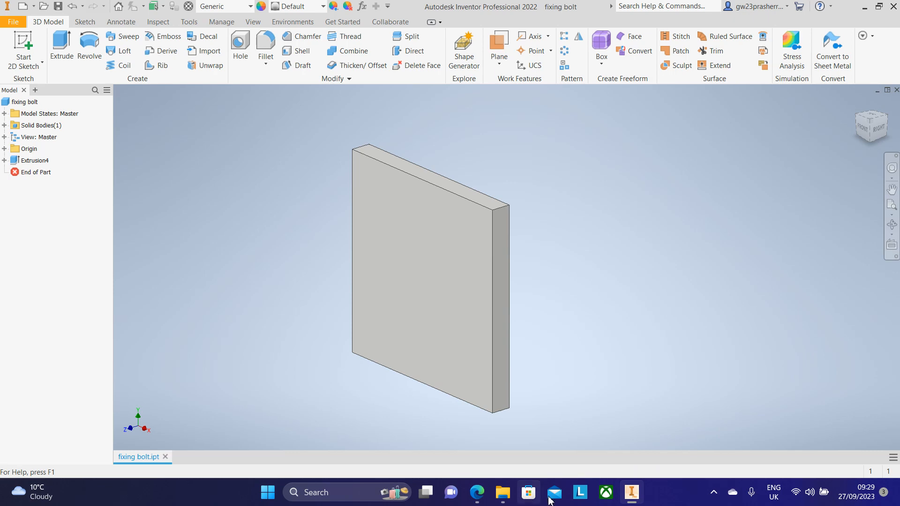
Step: Check the Notice Holder drawing in the browser for the tapered section's dimensions, and return to Inventor
{"action": "left_click", "coordinate": [633, 495]}
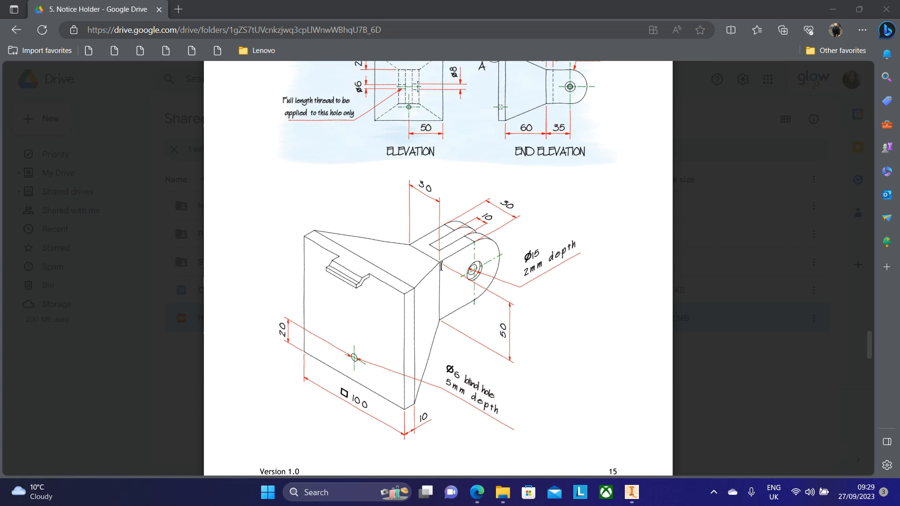
{"action": "scroll", "coordinate": [541, 311], "scroll_direction": "up", "scroll_amount": 3}
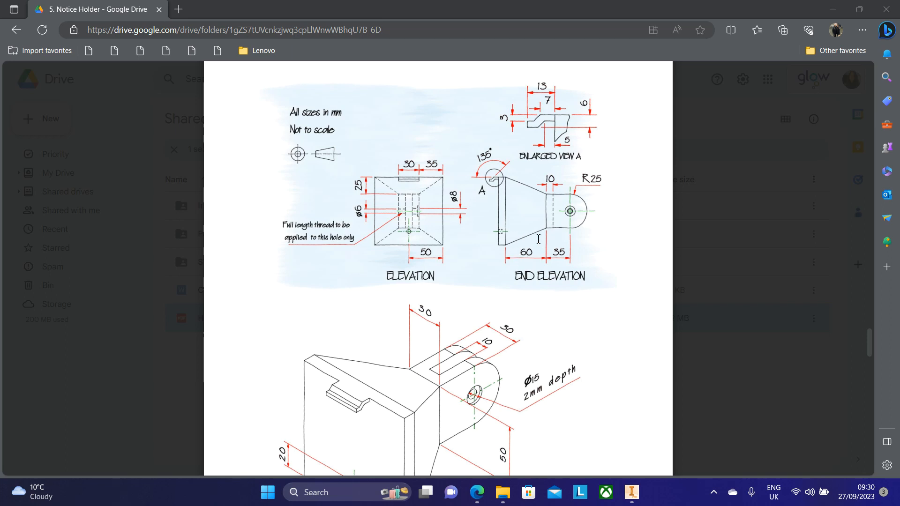
{"action": "mouse_move", "coordinate": [634, 498]}
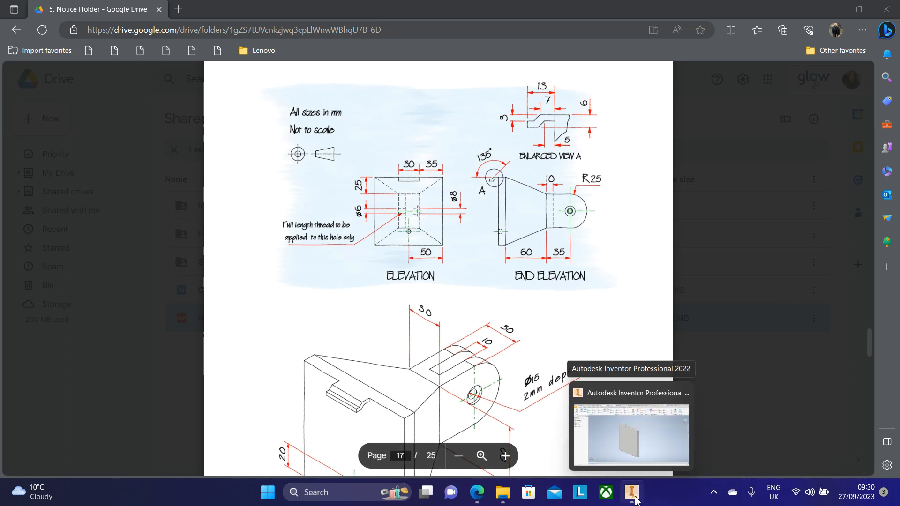
{"action": "left_click", "coordinate": [634, 498]}
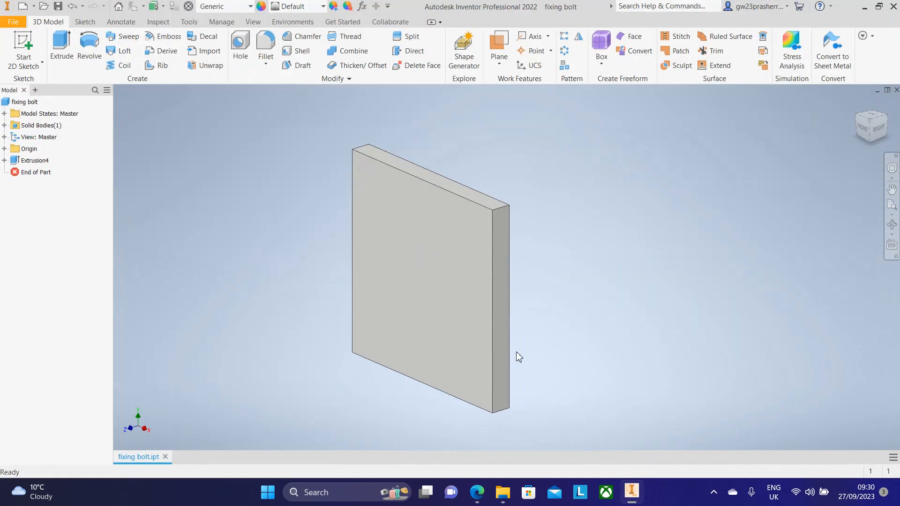
Step: Make the origin XY plane visible behind the plate
{"action": "left_click", "coordinate": [5, 149]}
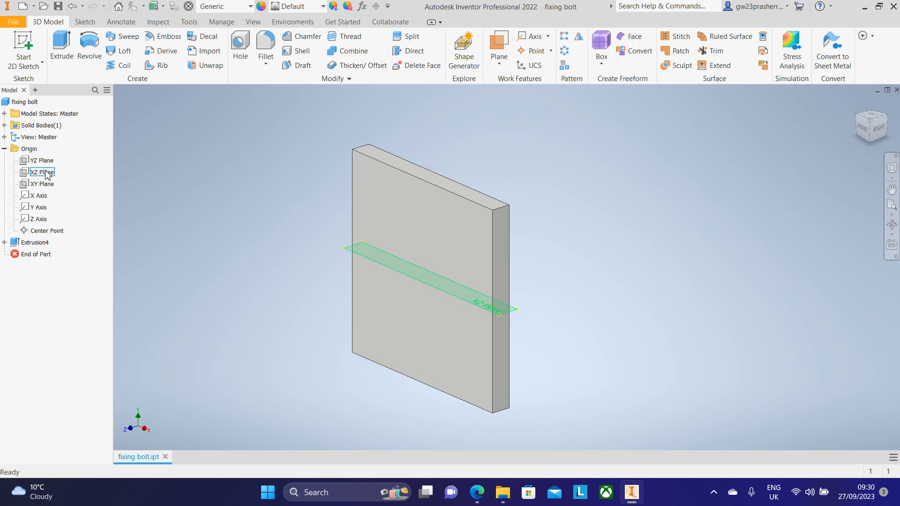
{"action": "left_click", "coordinate": [49, 186]}
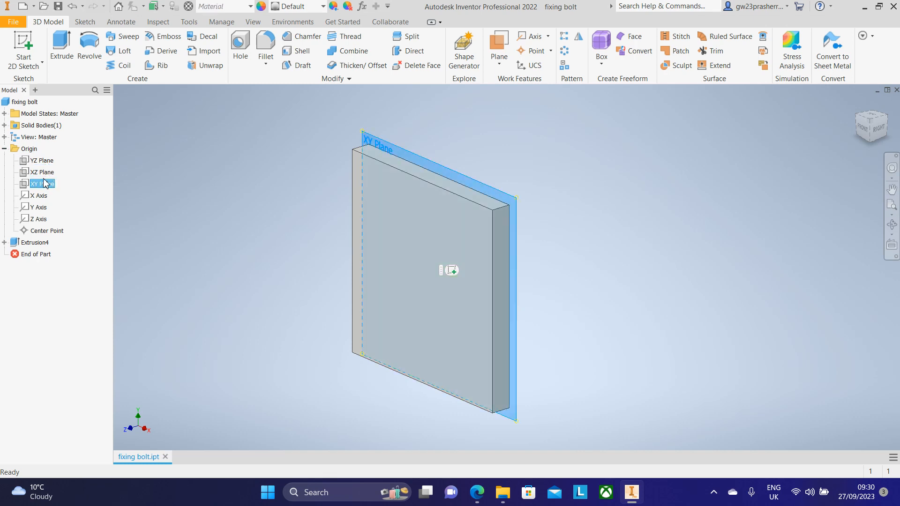
{"action": "right_click", "coordinate": [42, 187]}
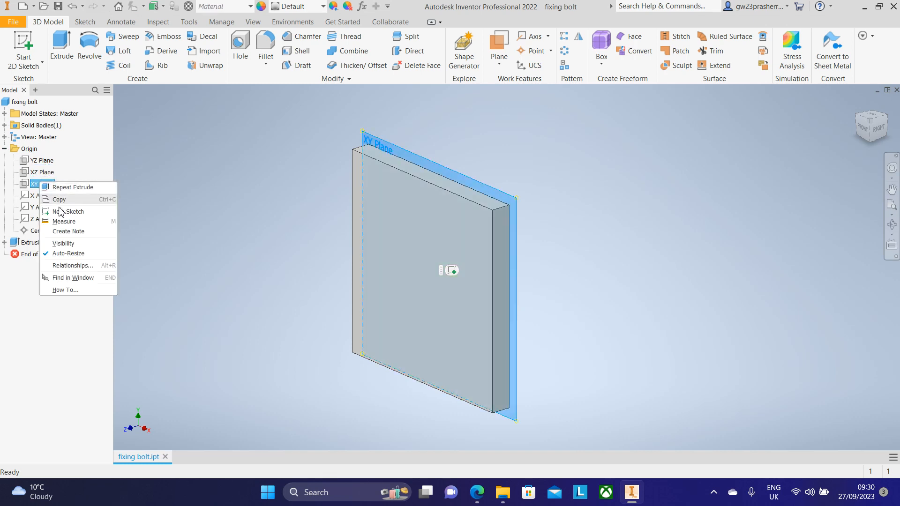
{"action": "left_click", "coordinate": [63, 243]}
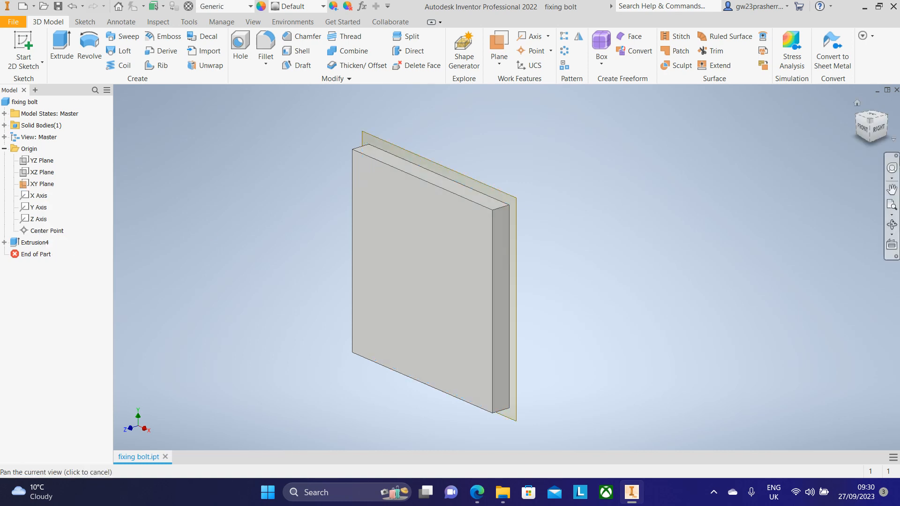
Step: Create a work plane offset -60 mm from the XY plane, behind the plate
{"action": "left_click", "coordinate": [871, 135]}
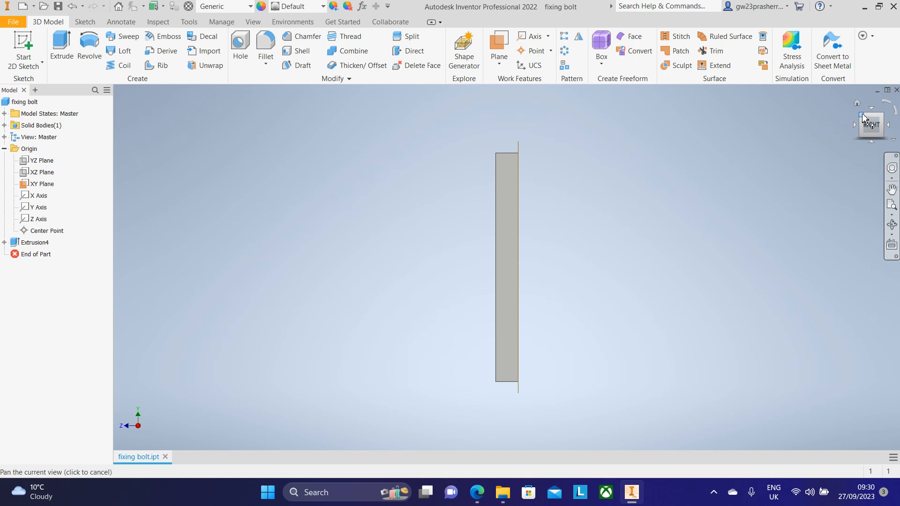
{"action": "left_click", "coordinate": [874, 121]}
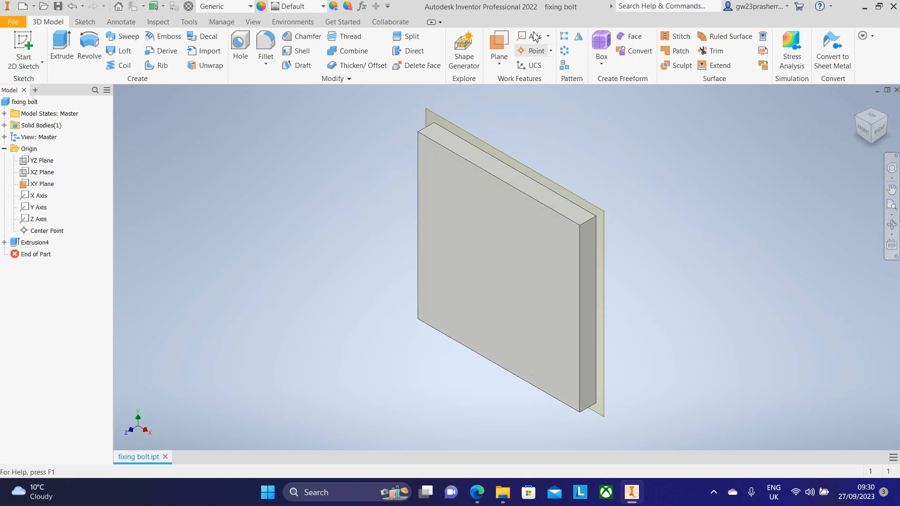
{"action": "left_click", "coordinate": [504, 45]}
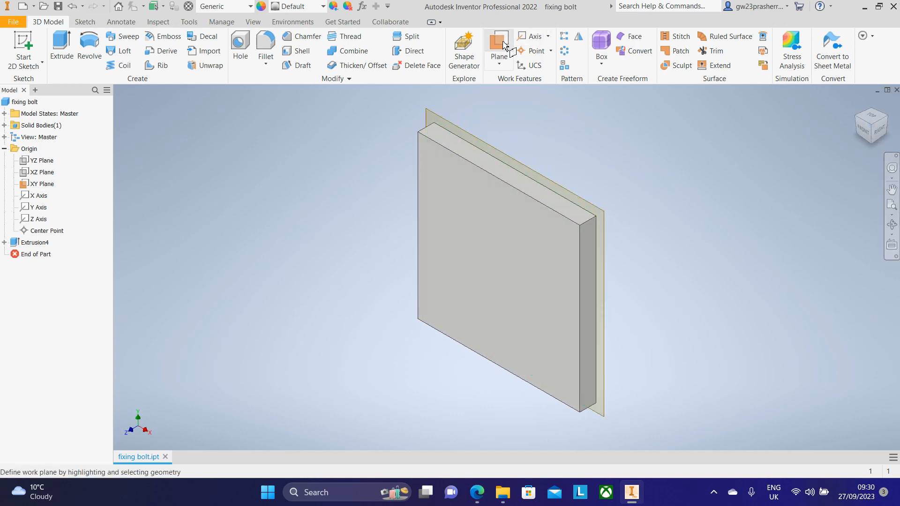
{"action": "left_click_drag", "start_coordinate": [599, 214], "coordinate": [647, 184]}
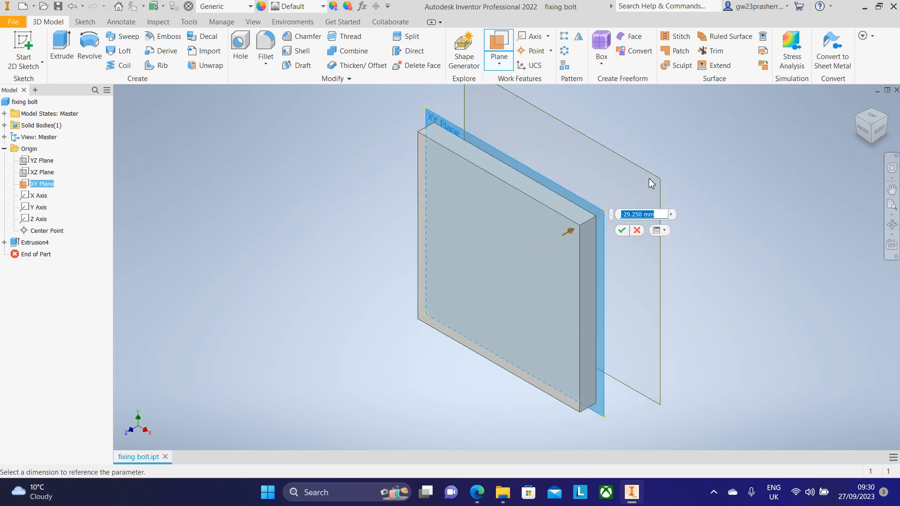
{"action": "type", "text": "-60"}
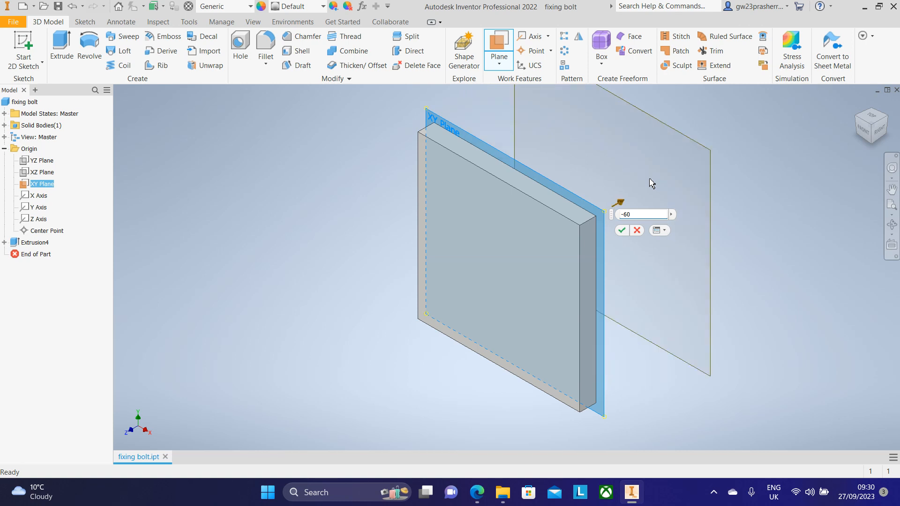
{"action": "key", "text": "BackSpace"}
{"action": "key", "text": "BackSpace"}
{"action": "type", "text": "-60"}
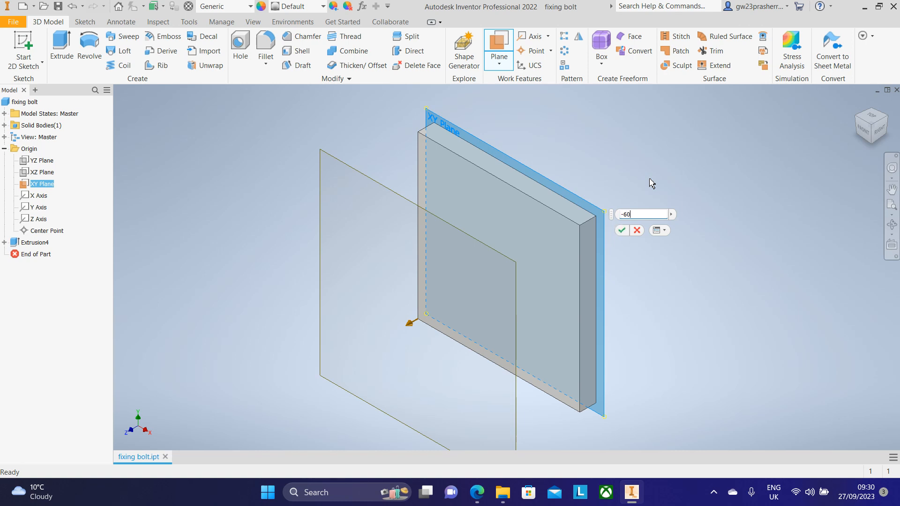
{"action": "key", "text": "Return"}
Step: Start a new 2D sketch on the offset work plane behind the plate
{"action": "middle_click_drag", "start_coordinate": [761, 280], "coordinate": [630, 337]}
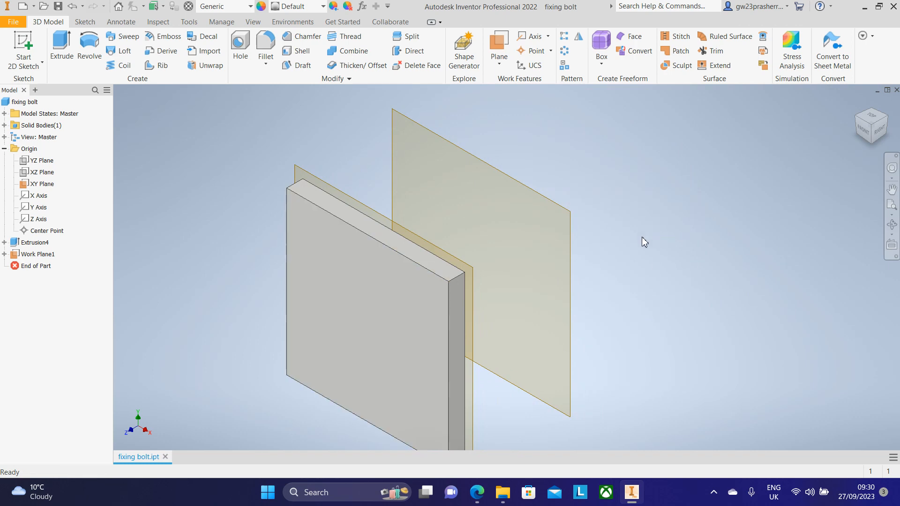
{"action": "key", "text": "s"}
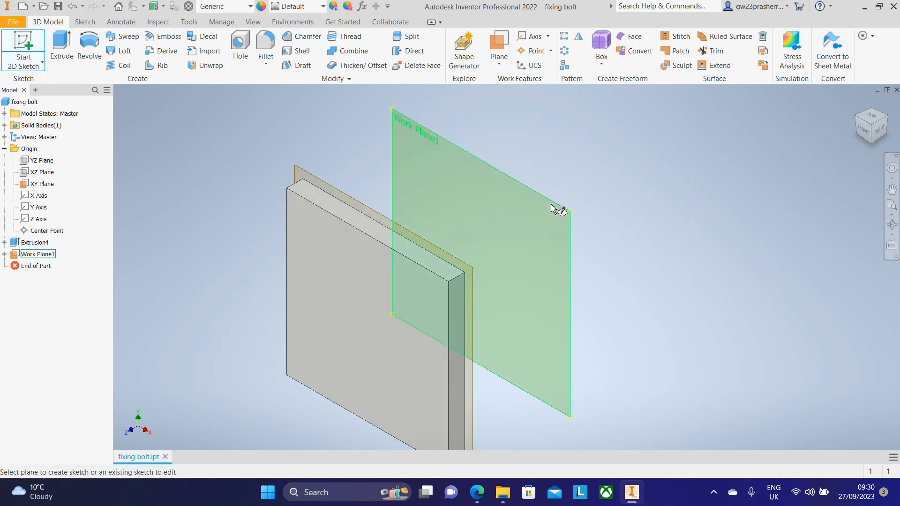
{"action": "left_click", "coordinate": [552, 204]}
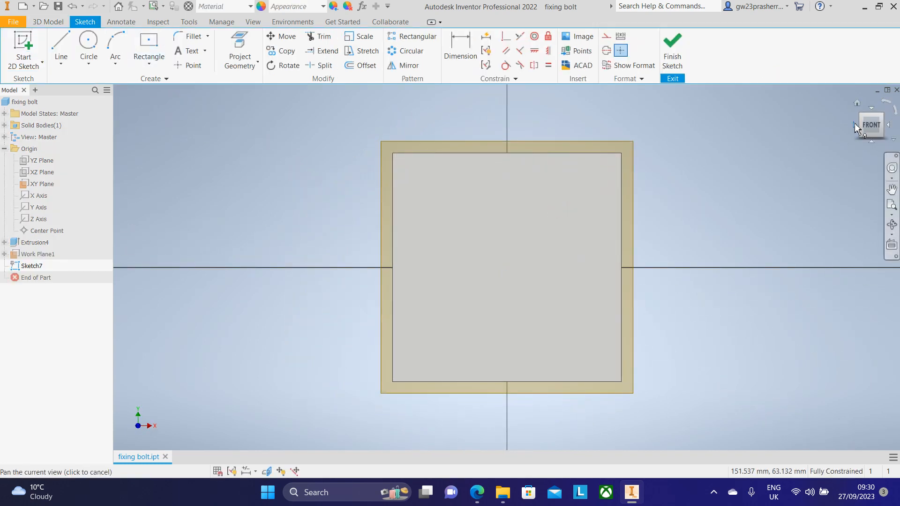
{"action": "left_click", "coordinate": [855, 125]}
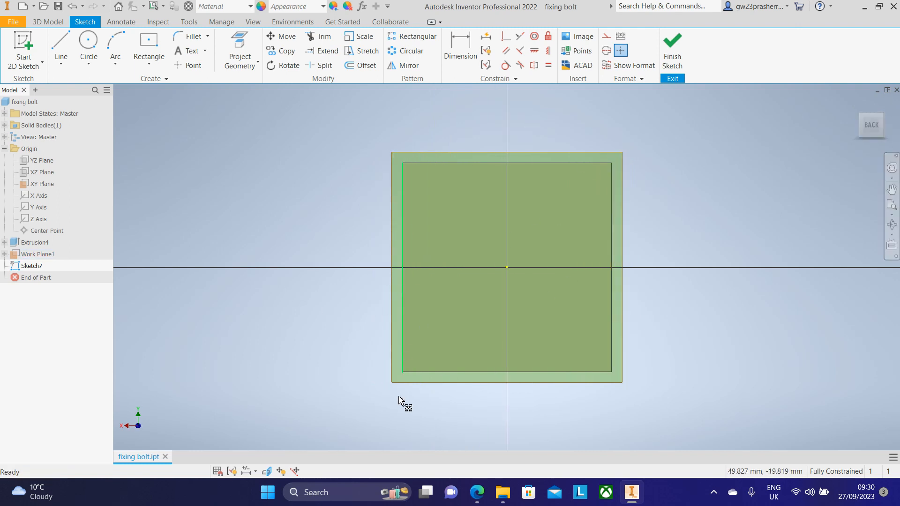
Step: Examine the Notice Holder drawing in the browser for the rear block's width and height, and return to Inventor
{"action": "left_click", "coordinate": [476, 493]}
{"action": "scroll", "coordinate": [525, 304], "scroll_direction": "down", "scroll_amount": 1}
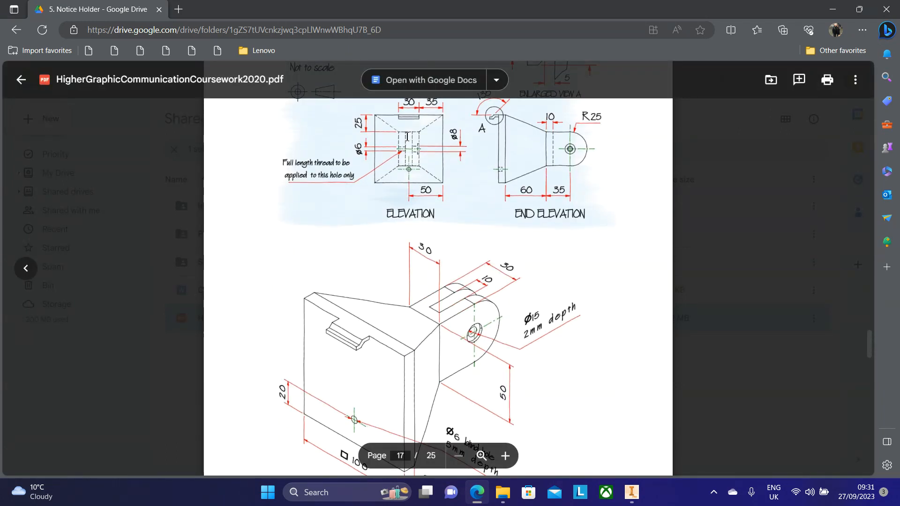
{"action": "scroll", "coordinate": [537, 189], "scroll_direction": "up", "scroll_amount": 3}
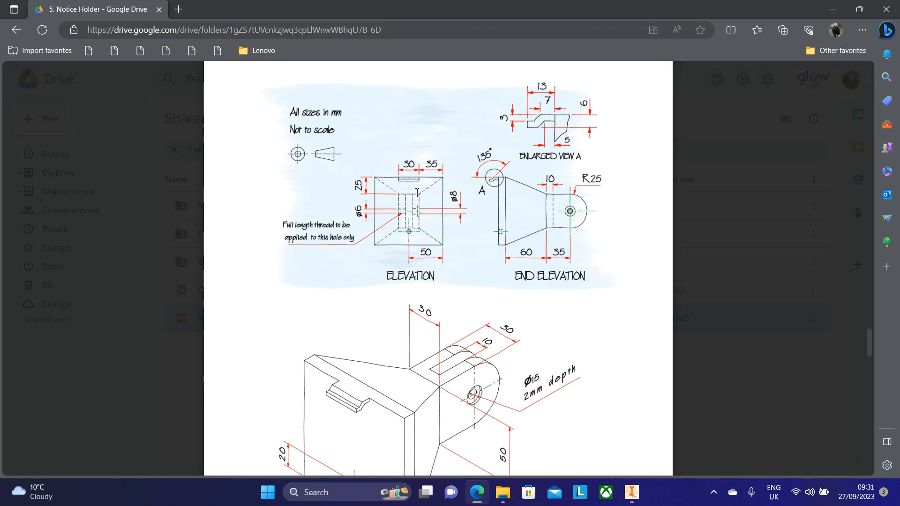
{"action": "scroll", "coordinate": [483, 351], "scroll_direction": "down", "scroll_amount": 3}
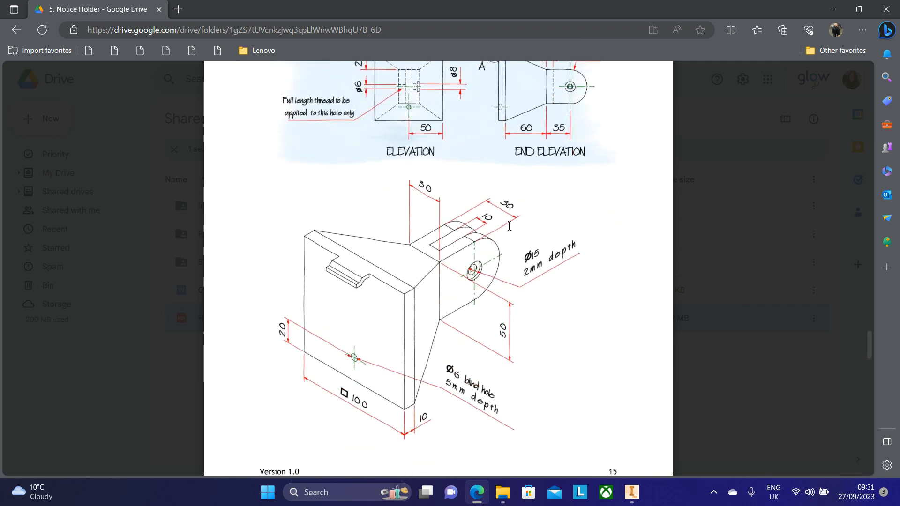
{"action": "scroll", "coordinate": [510, 227], "scroll_direction": "up", "scroll_amount": 2}
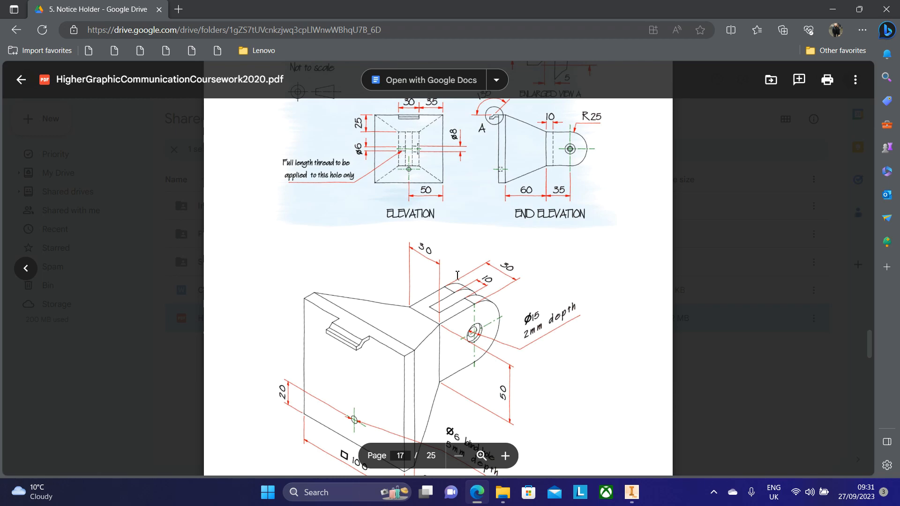
{"action": "left_click", "coordinate": [632, 492]}
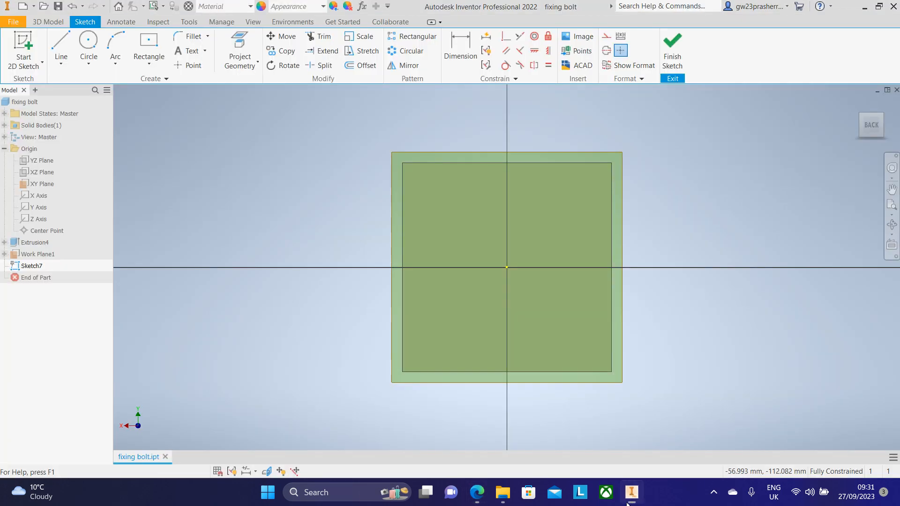
Step: Sketch a centre-point rectangle 30 mm wide and 50 mm high, centred on the origin of the offset-plane sketch
{"action": "left_click", "coordinate": [153, 64]}
{"action": "left_click", "coordinate": [156, 41]}
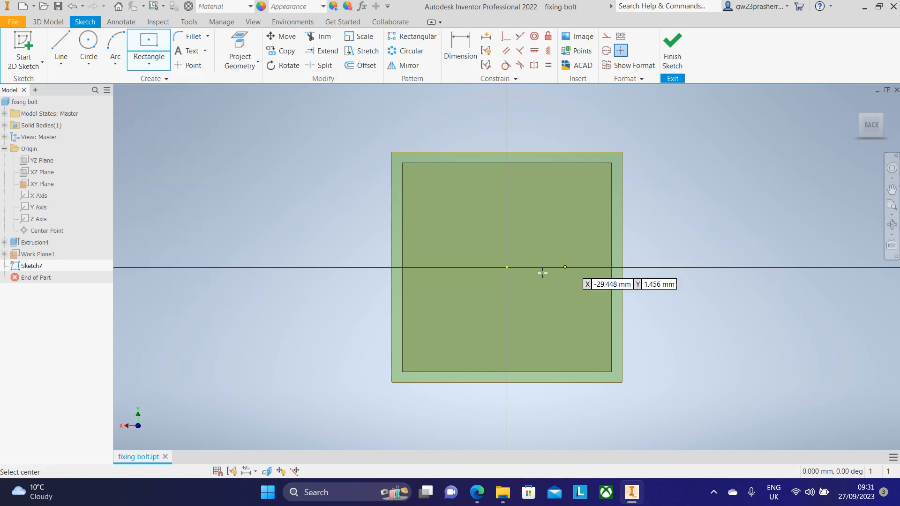
{"action": "left_click", "coordinate": [507, 267]}
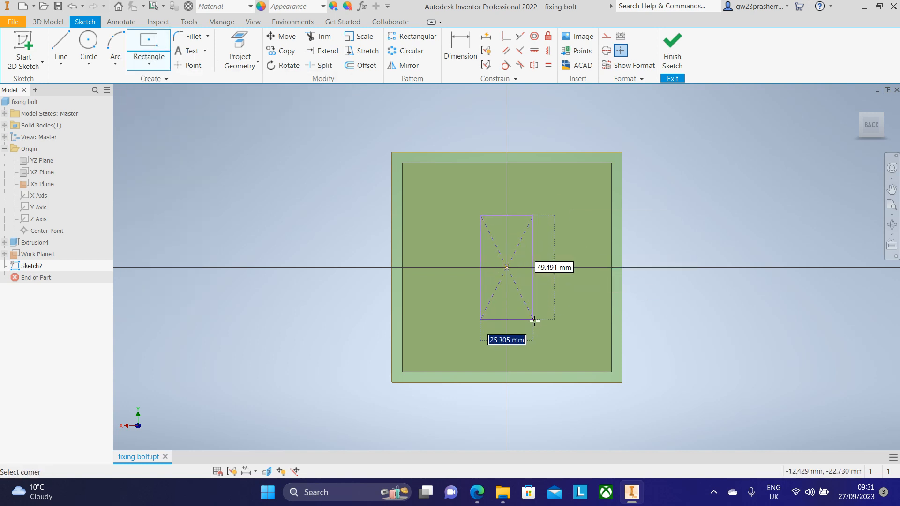
{"action": "type", "text": "30"}
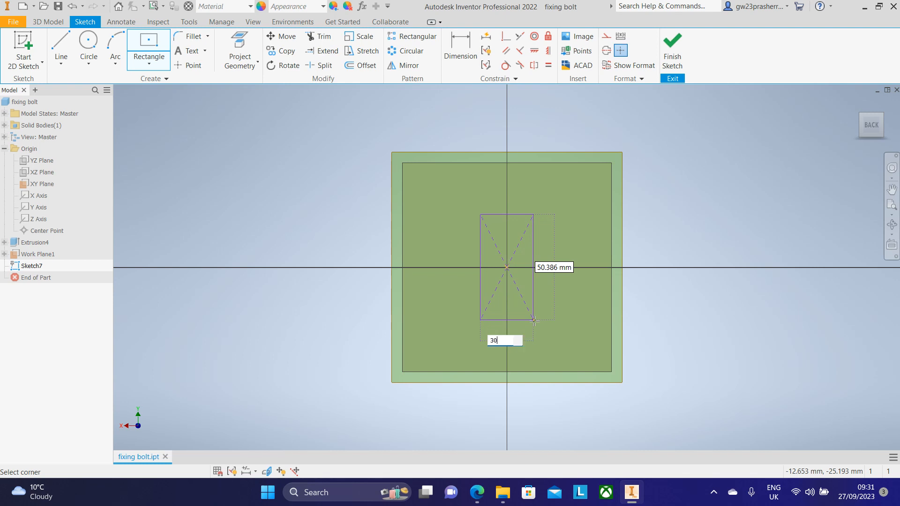
{"action": "key", "text": "Tab"}
{"action": "type", "text": "50"}
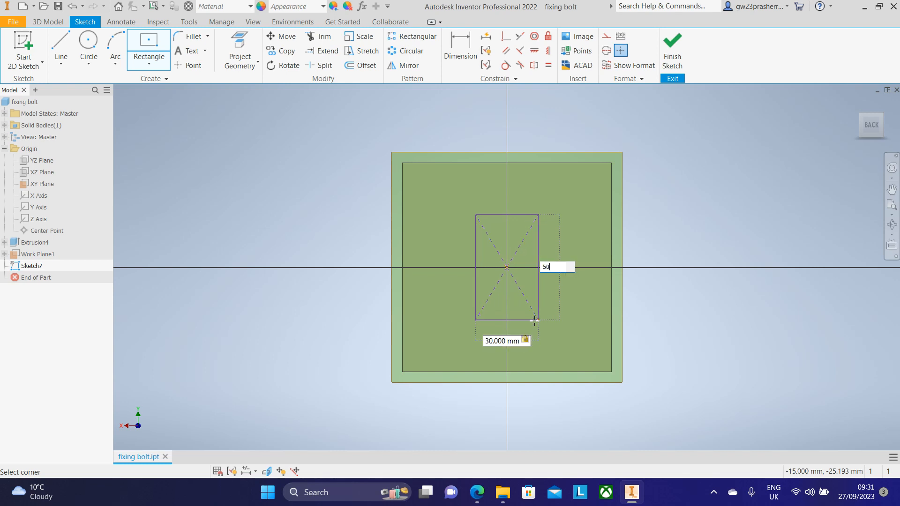
{"action": "key", "text": "Return"}
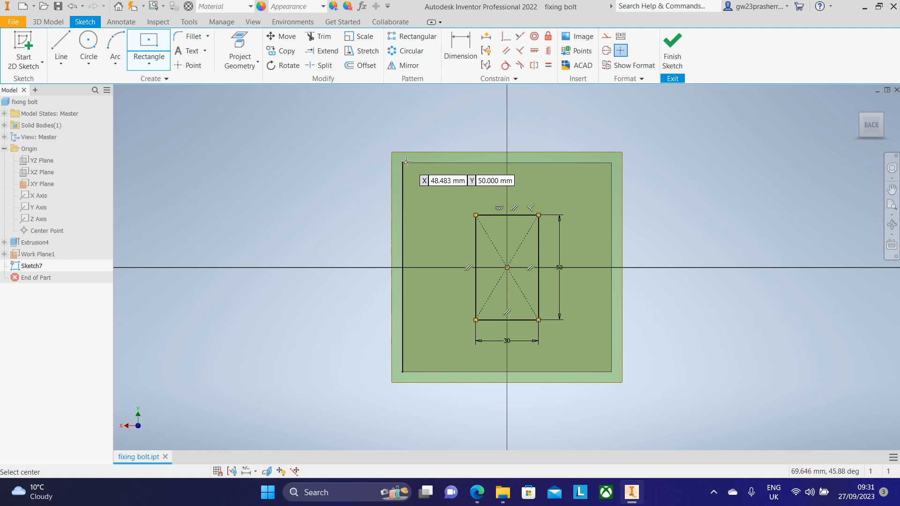
Step: Add a driven dimension between the plate's top edge and the small rectangle's top edge, and finish the sketch
{"action": "key", "text": "d"}
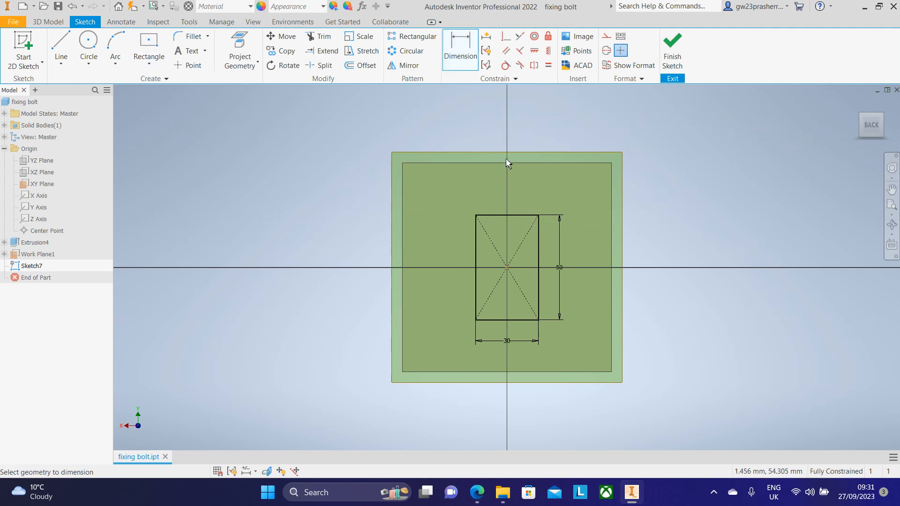
{"action": "left_click", "coordinate": [515, 164]}
{"action": "left_click", "coordinate": [508, 215]}
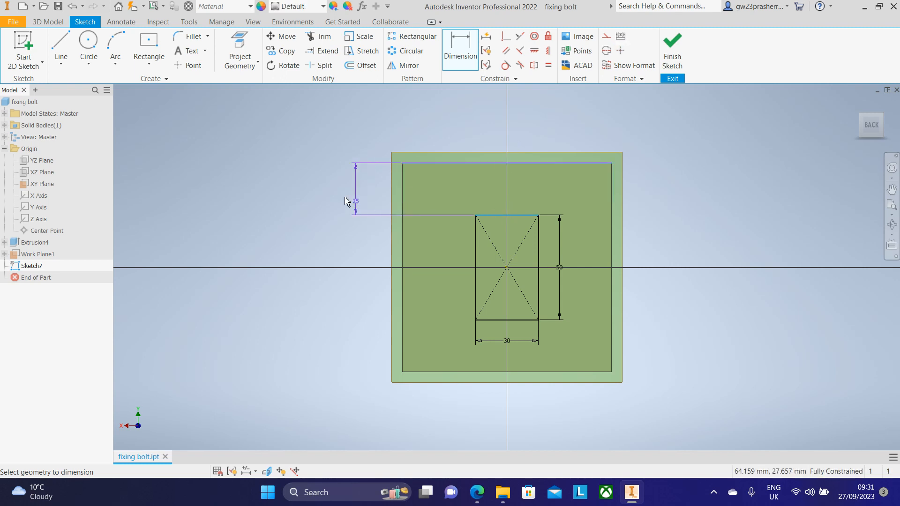
{"action": "left_click", "coordinate": [347, 201]}
{"action": "left_click", "coordinate": [240, 103]}
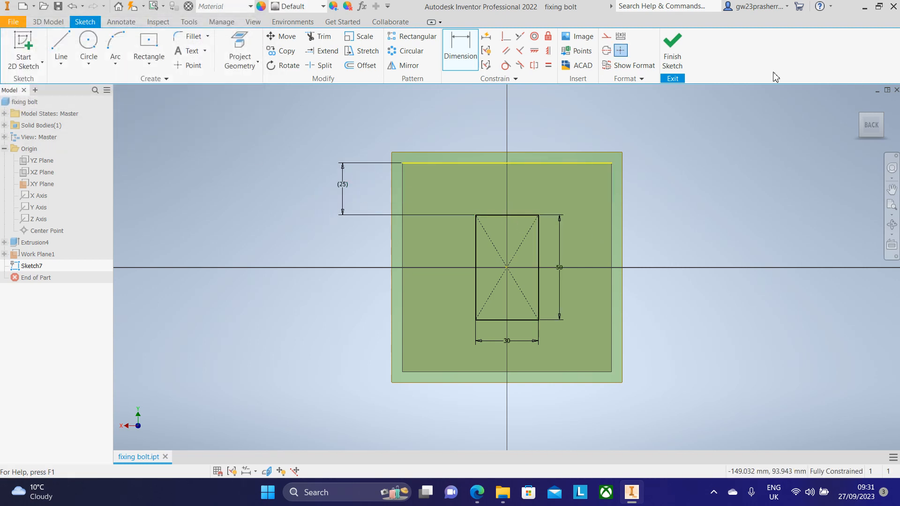
{"action": "left_click", "coordinate": [673, 51]}
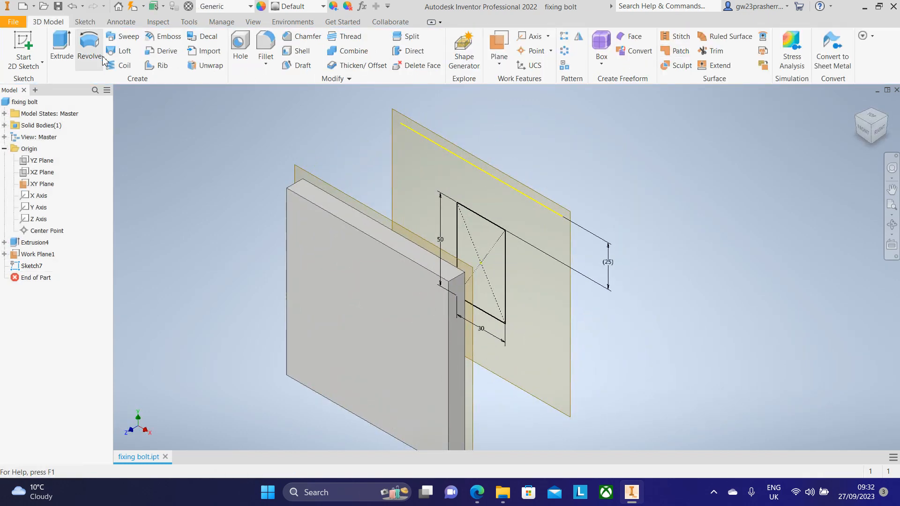
Step: Loft a solid between the 30 by 50 mm rectangle and the rear face of the square plate
{"action": "left_click", "coordinate": [887, 121]}
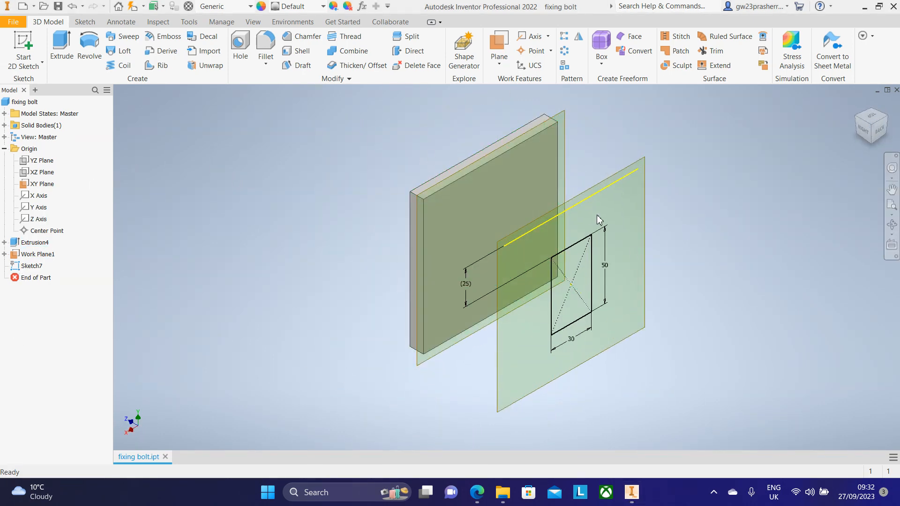
{"action": "scroll", "coordinate": [598, 206], "scroll_direction": "up", "scroll_amount": 1}
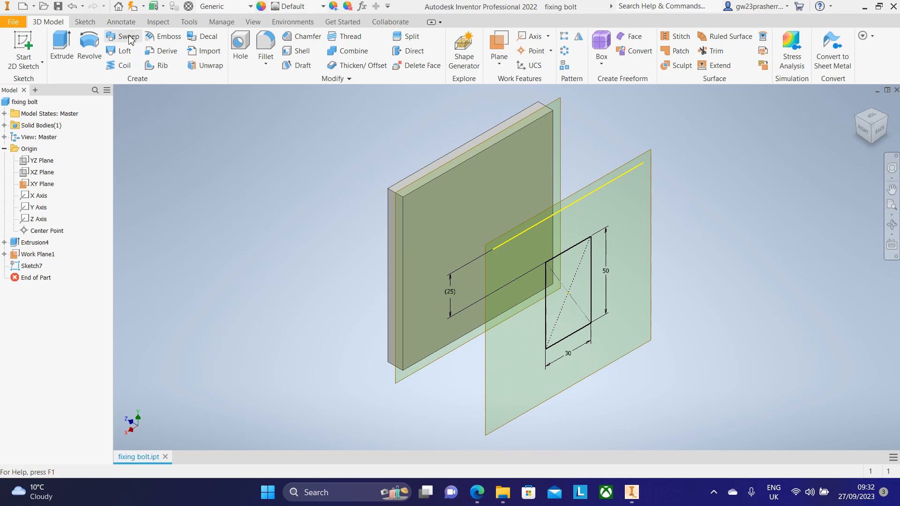
{"action": "left_click", "coordinate": [123, 55]}
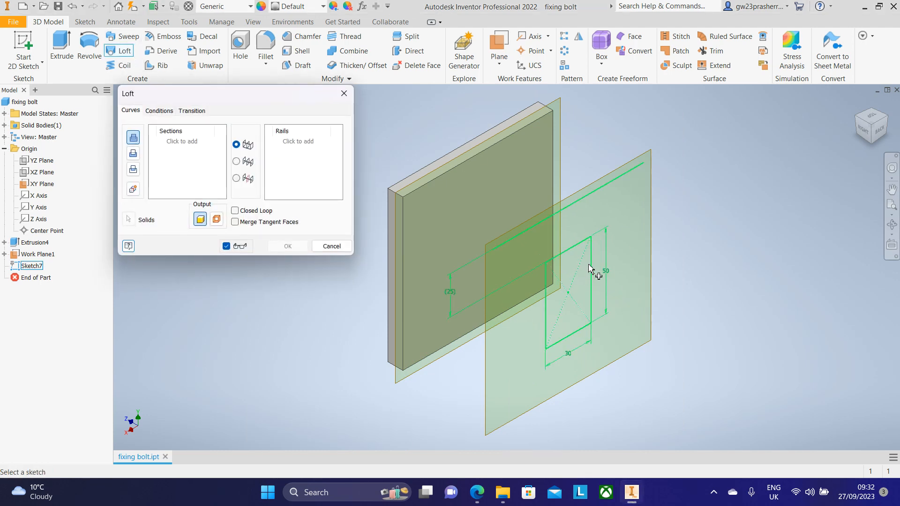
{"action": "left_click", "coordinate": [593, 270]}
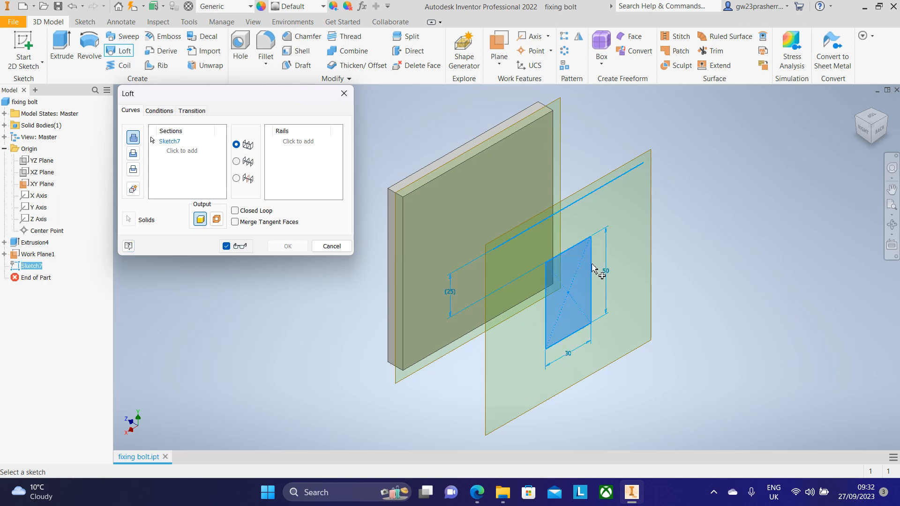
{"action": "left_click", "coordinate": [421, 194]}
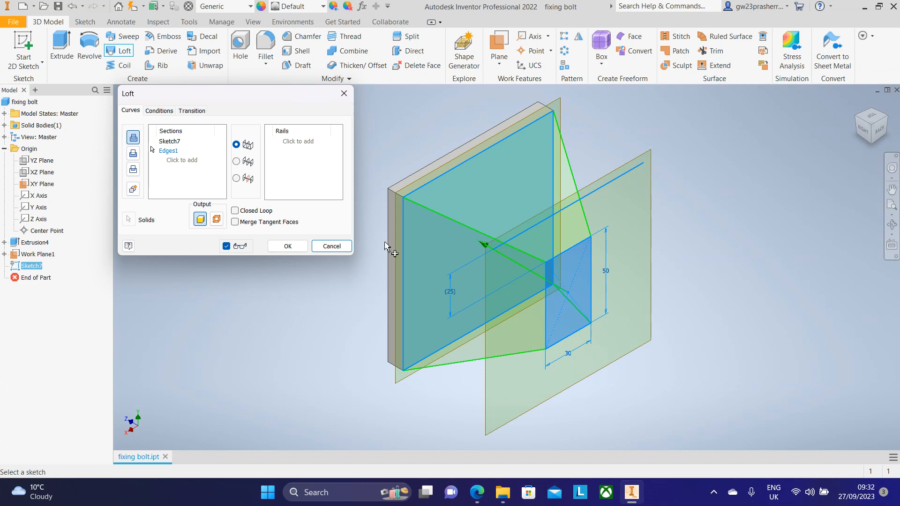
{"action": "left_click", "coordinate": [287, 246]}
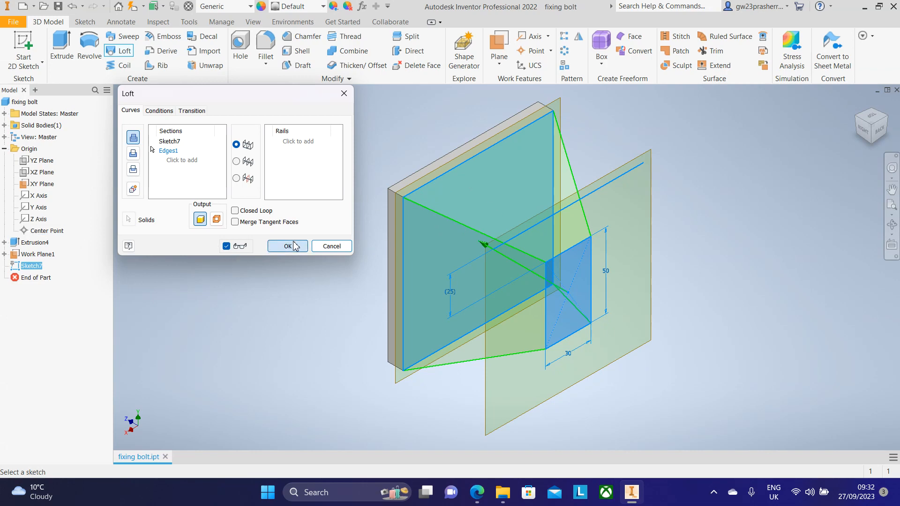
Step: Hide the offset work plane and the origin XY plane so only the solid is displayed
{"action": "left_click", "coordinate": [859, 123]}
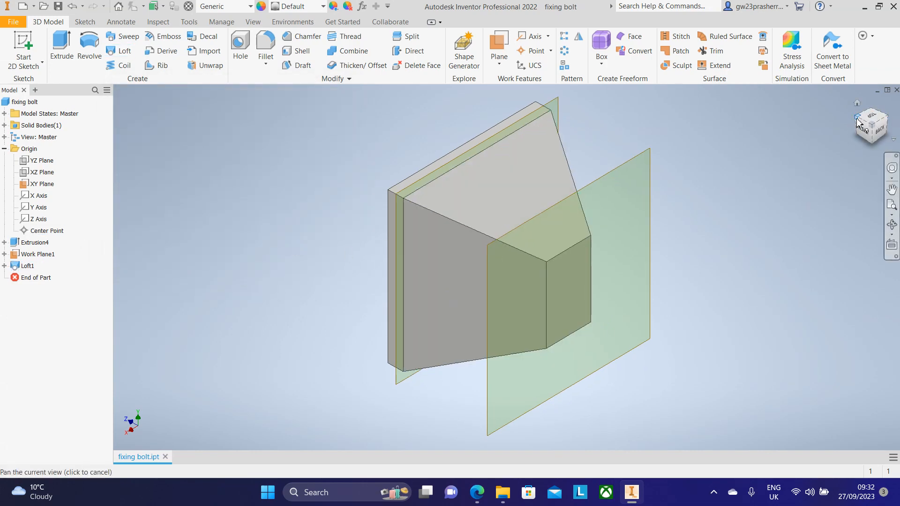
{"action": "left_click", "coordinate": [893, 124]}
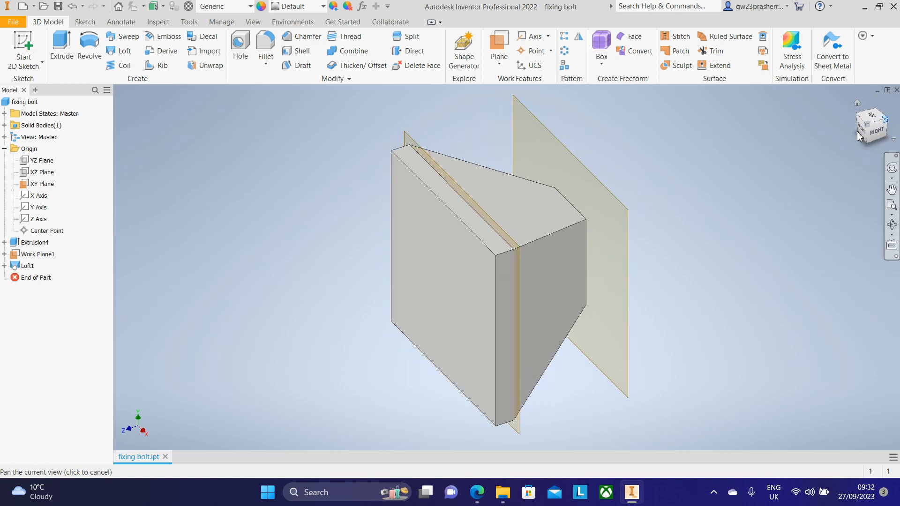
{"action": "left_click", "coordinate": [858, 121]}
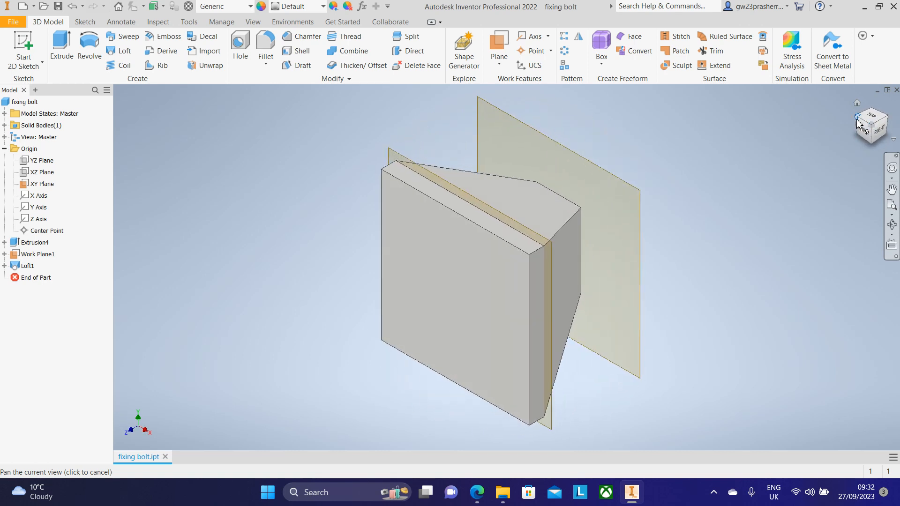
{"action": "right_click", "coordinate": [629, 192]}
{"action": "key", "text": "Escape"}
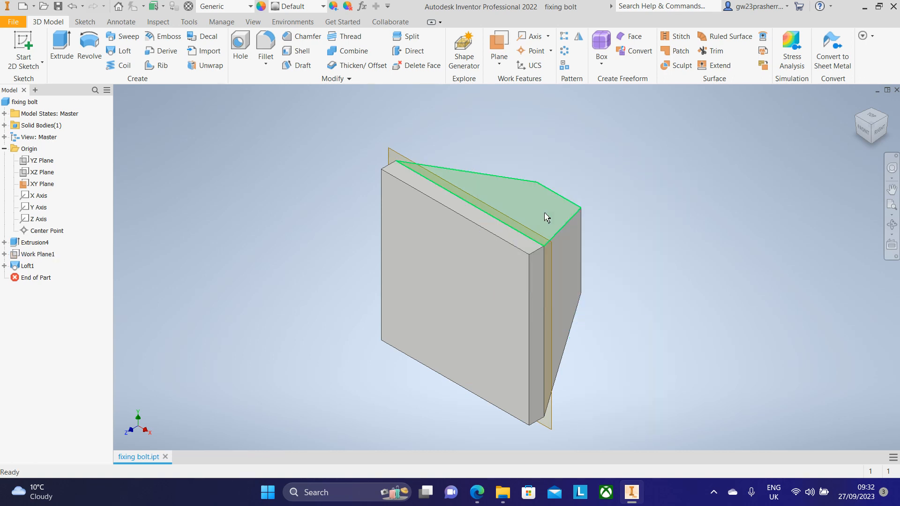
{"action": "right_click", "coordinate": [563, 249]}
{"action": "left_click", "coordinate": [563, 249]}
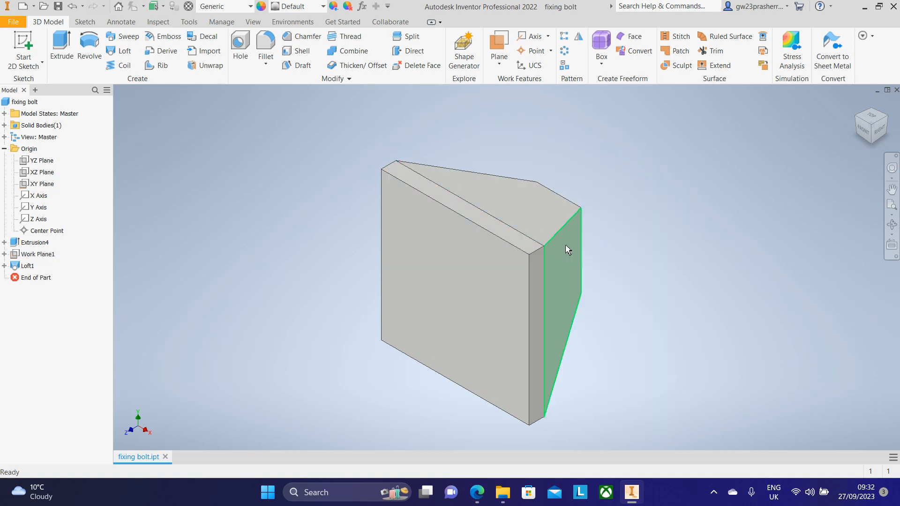
{"action": "scroll", "coordinate": [592, 260], "scroll_direction": "up", "scroll_amount": 2}
{"action": "scroll", "coordinate": [628, 305], "scroll_direction": "down", "scroll_amount": 1}
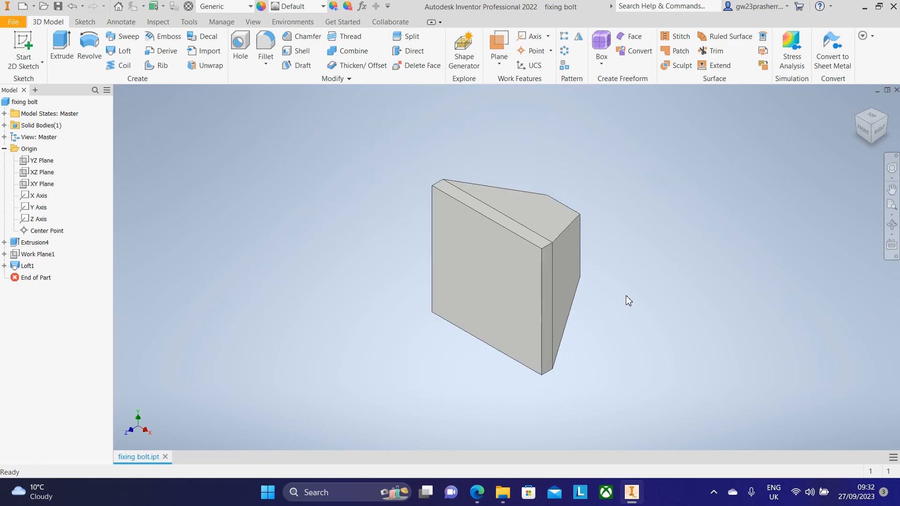
Step: Examine the Notice Holder drawing in the browser for the rear lug's dimensions and shape, and return to Inventor
{"action": "left_click", "coordinate": [633, 493]}
{"action": "scroll", "coordinate": [465, 235], "scroll_direction": "down", "scroll_amount": 3}
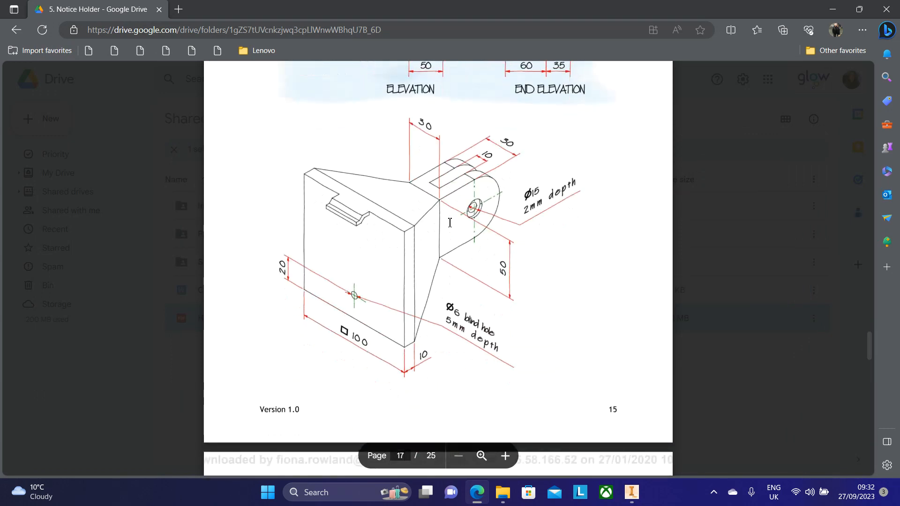
{"action": "scroll", "coordinate": [483, 200], "scroll_direction": "up", "scroll_amount": 2}
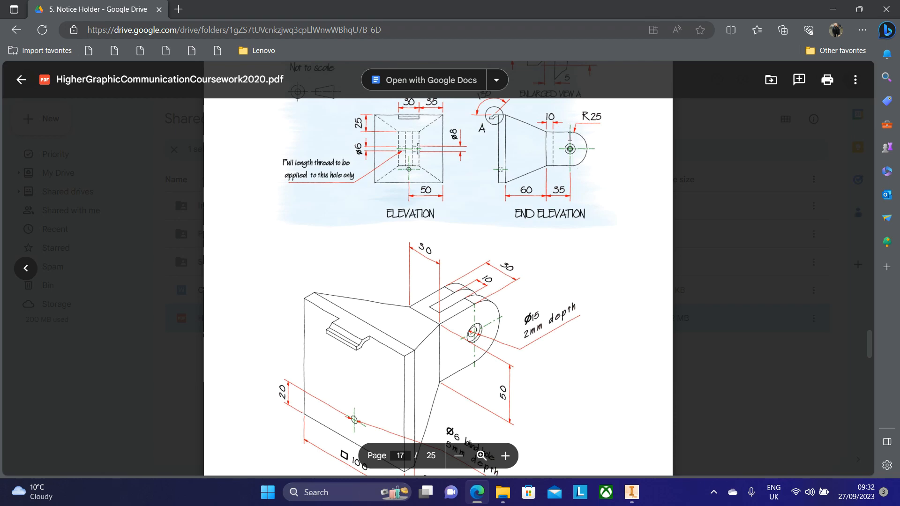
{"action": "scroll", "coordinate": [570, 136], "scroll_direction": "up", "scroll_amount": 1}
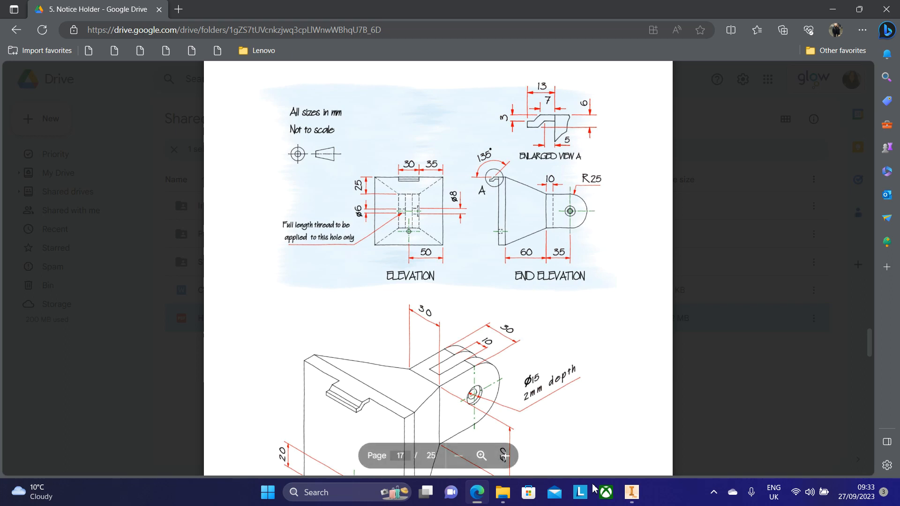
{"action": "left_click", "coordinate": [631, 492]}
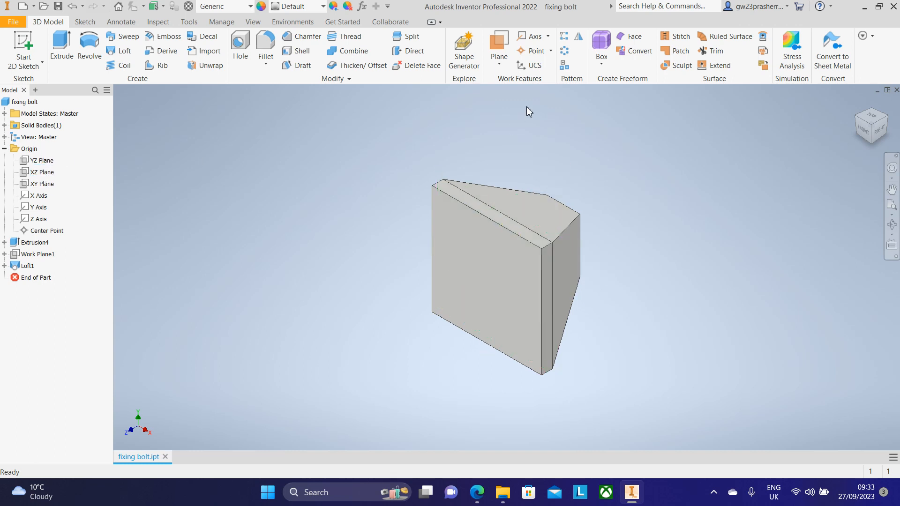
Step: Create a work plane midway between the two opposite side faces of the square plate
{"action": "left_click", "coordinate": [505, 68]}
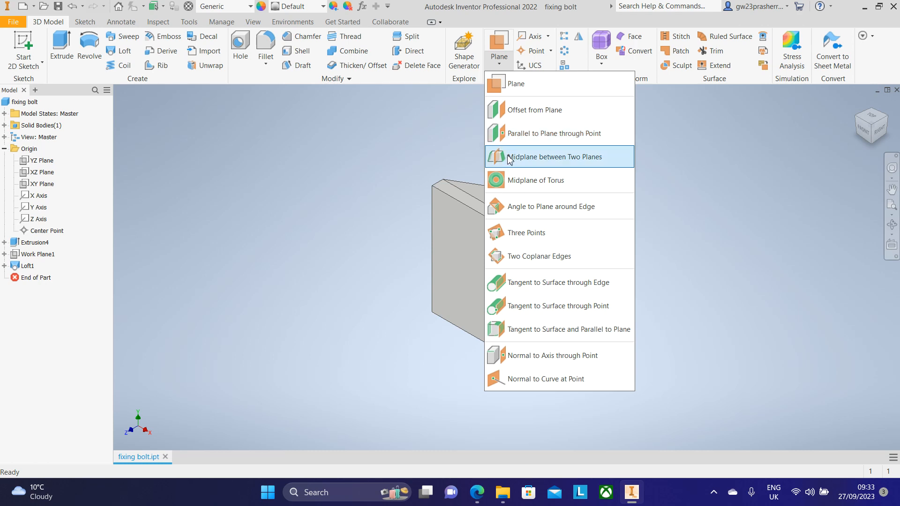
{"action": "left_click", "coordinate": [587, 160]}
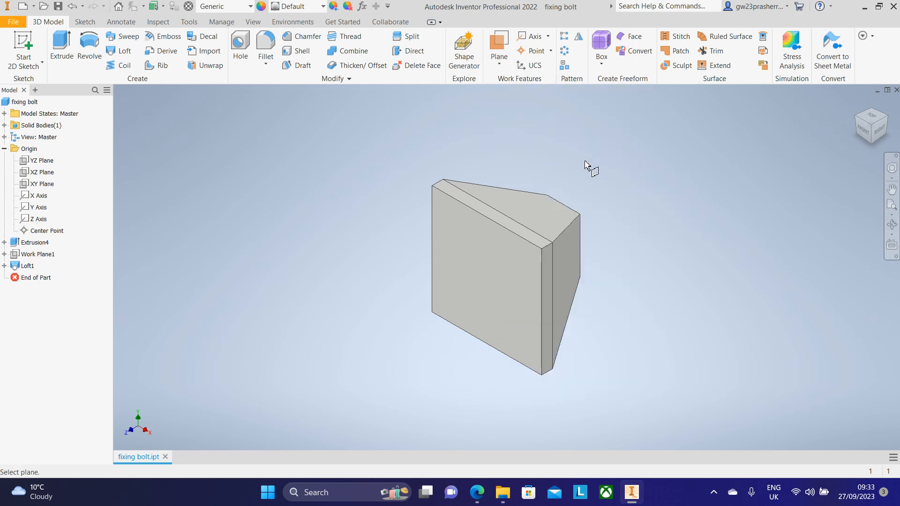
{"action": "scroll", "coordinate": [565, 274], "scroll_direction": "down", "scroll_amount": 3}
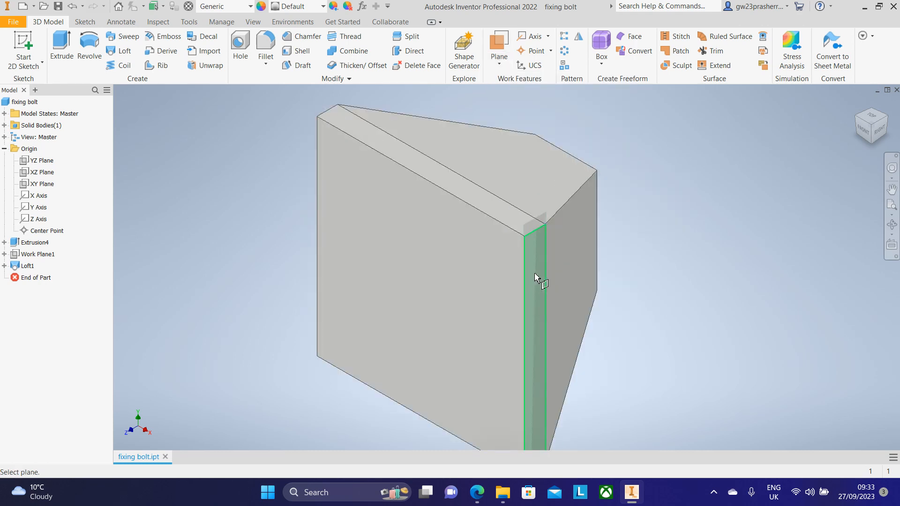
{"action": "left_click", "coordinate": [857, 122]}
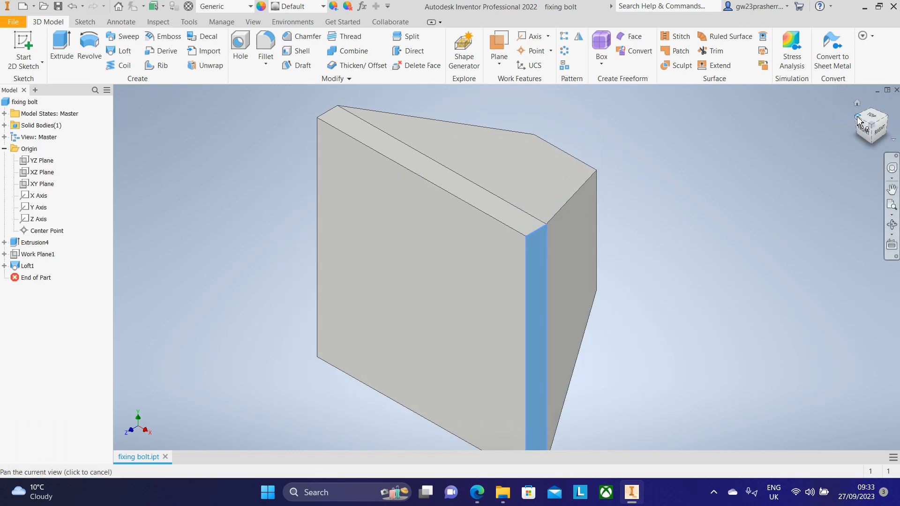
{"action": "left_click", "coordinate": [477, 322]}
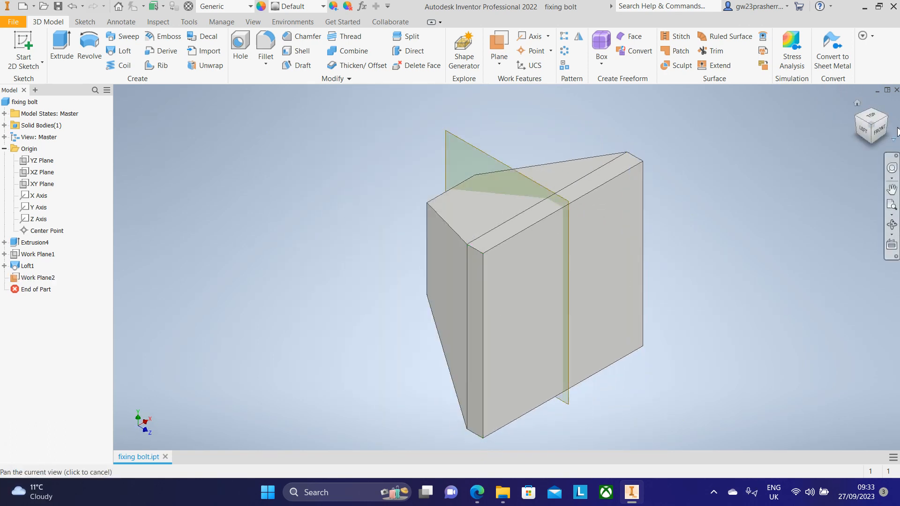
Step: Start a 2D sketch on the new midplane and slice the graphics to expose the cross-section
{"action": "left_click", "coordinate": [889, 123]}
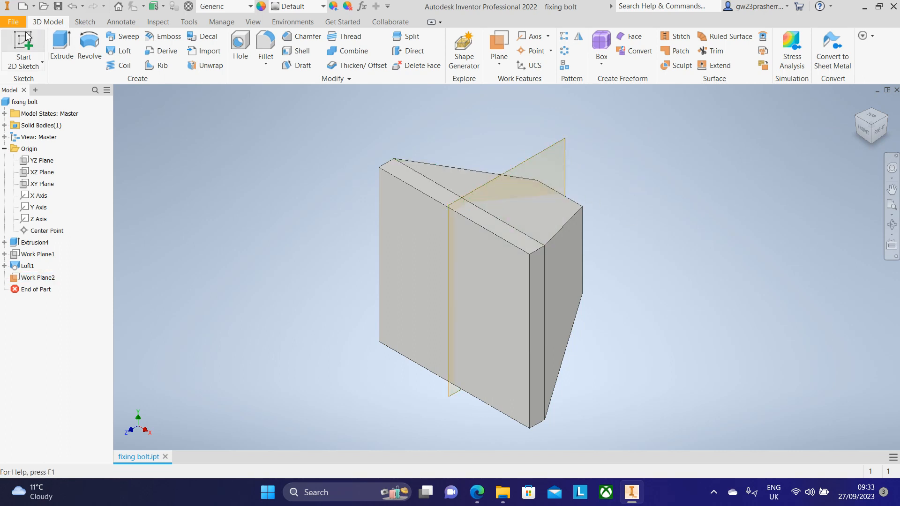
{"action": "left_click", "coordinate": [552, 149]}
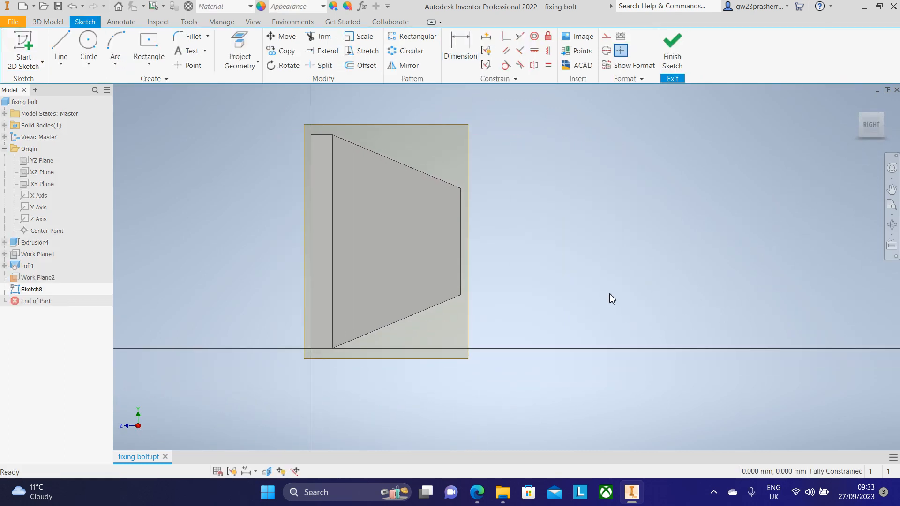
{"action": "key", "text": "F7"}
{"action": "scroll", "coordinate": [496, 284], "scroll_direction": "down", "scroll_amount": 4}
{"action": "scroll", "coordinate": [502, 270], "scroll_direction": "up", "scroll_amount": 2}
{"action": "middle_click_drag", "start_coordinate": [501, 269], "coordinate": [502, 273]}
{"action": "mouse_move", "coordinate": [503, 274]}
{"action": "left_mouse_down"}
{"action": "mouse_move", "coordinate": [468, 356]}
{"action": "mouse_move", "coordinate": [476, 325]}
{"action": "left_mouse_up"}
{"action": "scroll", "coordinate": [474, 349], "scroll_direction": "up", "scroll_amount": 3}
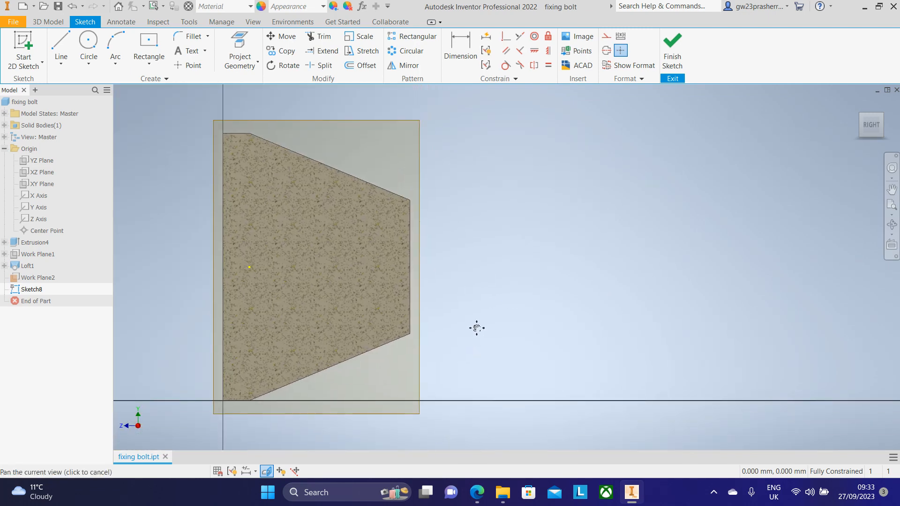
Step: After checking the drawing's end elevation, sketch a two-point rectangle 35 mm wide and 50 mm high from the loft's upper rear corner
{"action": "left_click", "coordinate": [631, 498]}
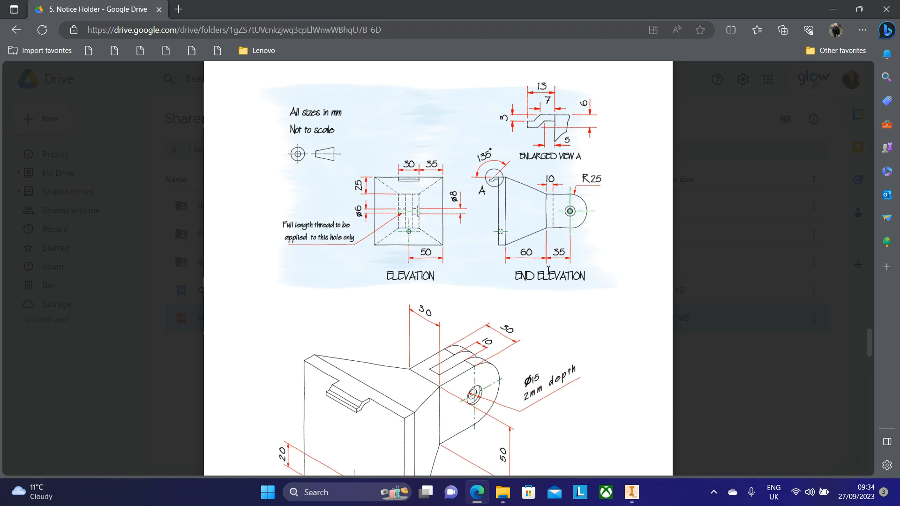
{"action": "left_click", "coordinate": [632, 492]}
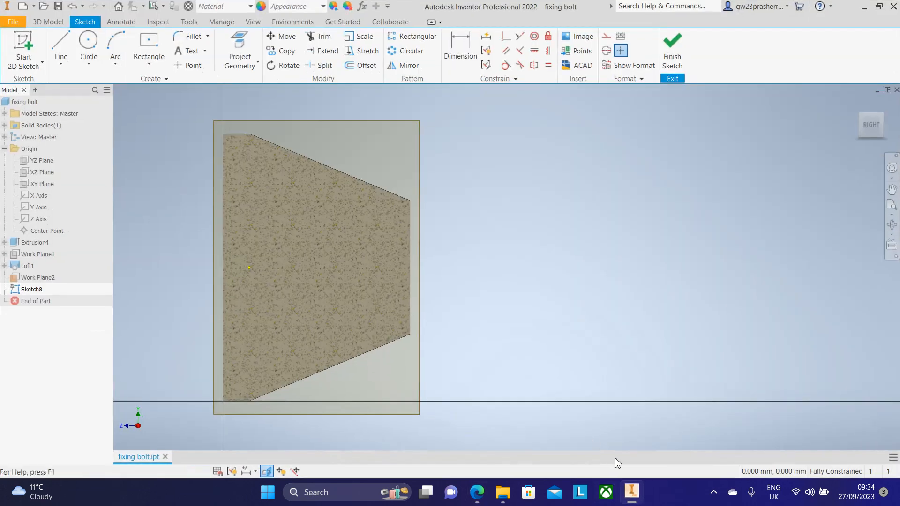
{"action": "left_click", "coordinate": [151, 64]}
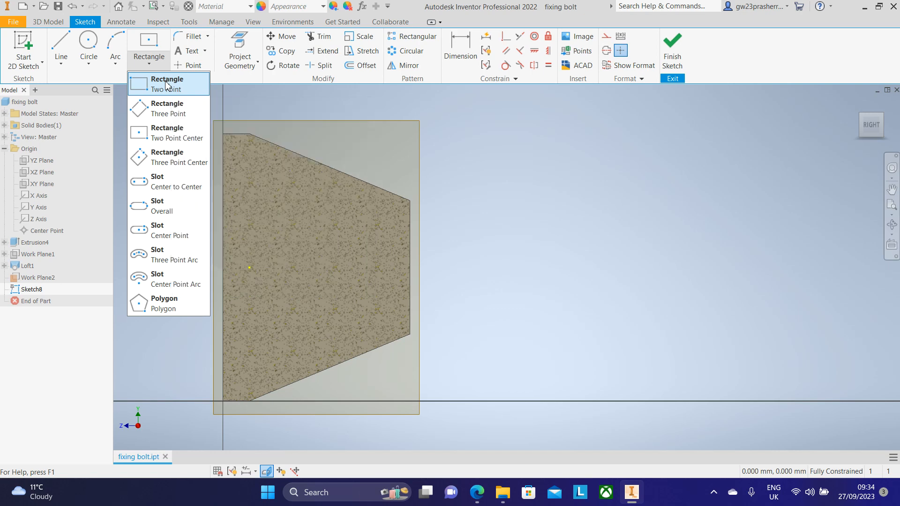
{"action": "left_click", "coordinate": [166, 85]}
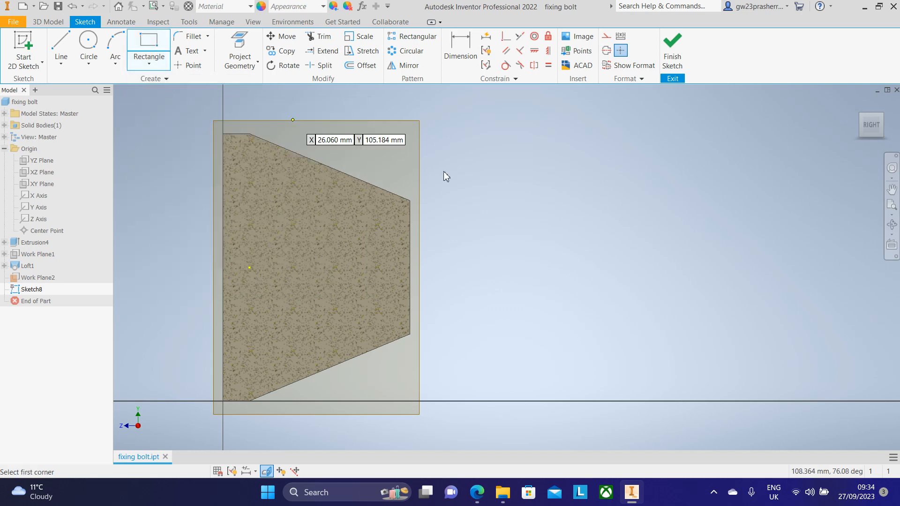
{"action": "scroll", "coordinate": [411, 201], "scroll_direction": "up", "scroll_amount": 3}
{"action": "left_click", "coordinate": [411, 201]}
{"action": "scroll", "coordinate": [632, 366], "scroll_direction": "down", "scroll_amount": 5}
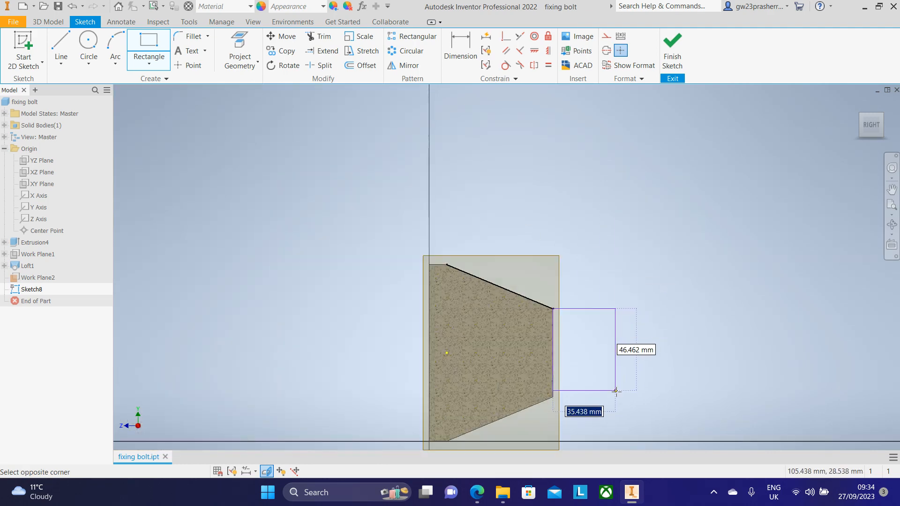
{"action": "type", "text": "35"}
{"action": "key", "text": "Tab"}
{"action": "type", "text": "50"}
{"action": "key", "text": "Return"}
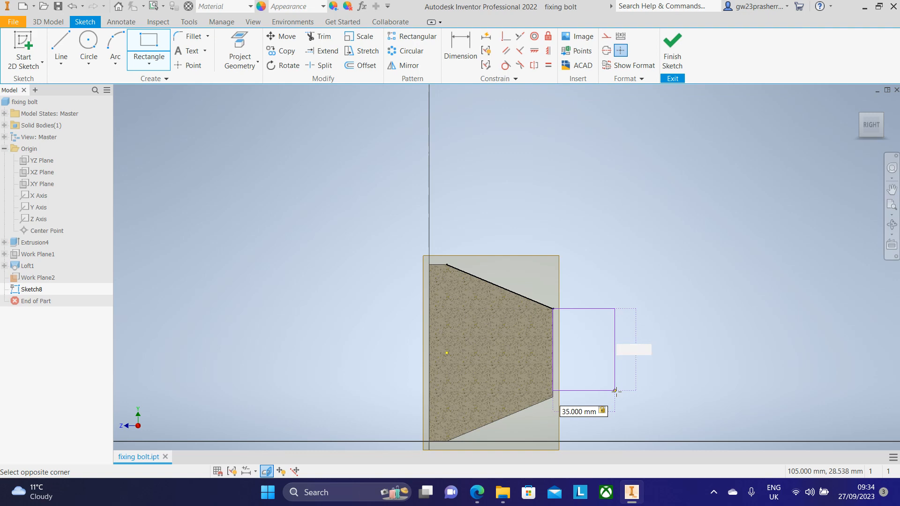
{"action": "scroll", "coordinate": [615, 380], "scroll_direction": "up", "scroll_amount": 3}
{"action": "middle_click_drag", "start_coordinate": [691, 379], "coordinate": [569, 346]}
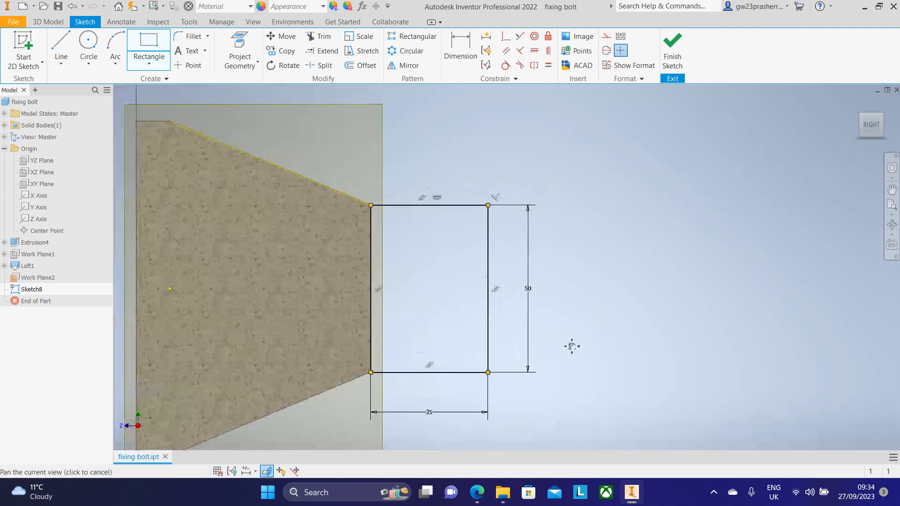
Step: Draw a 50 mm diameter circle centred on the midpoint of the lug rectangle's outer vertical edge, reaching the rectangle's corner
{"action": "left_click", "coordinate": [90, 43]}
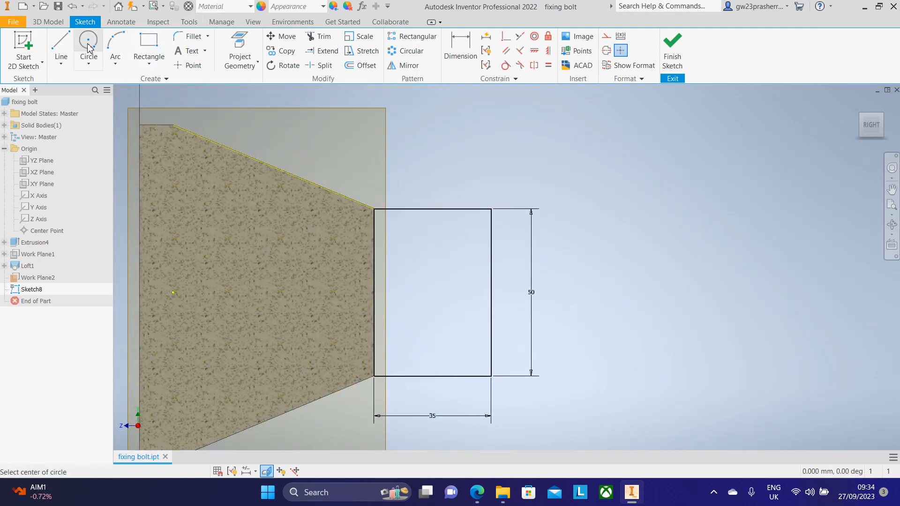
{"action": "left_click", "coordinate": [491, 292]}
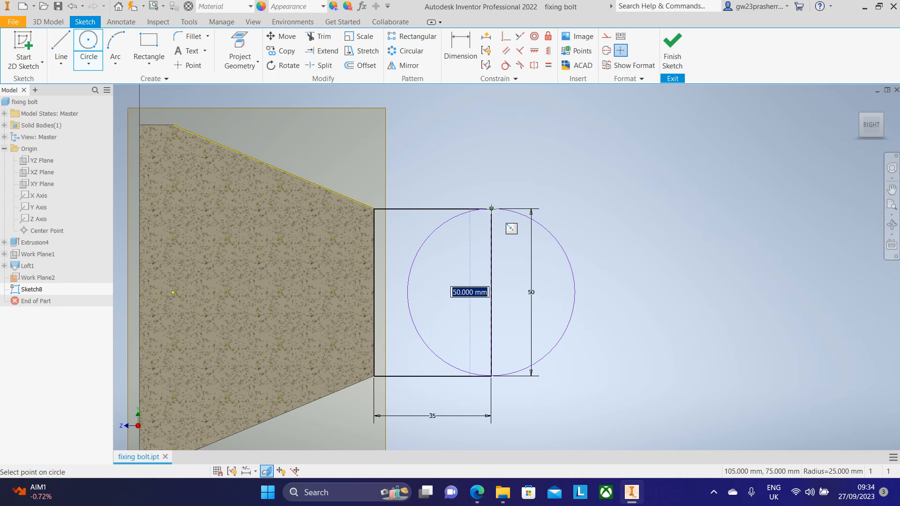
{"action": "left_click", "coordinate": [492, 209]}
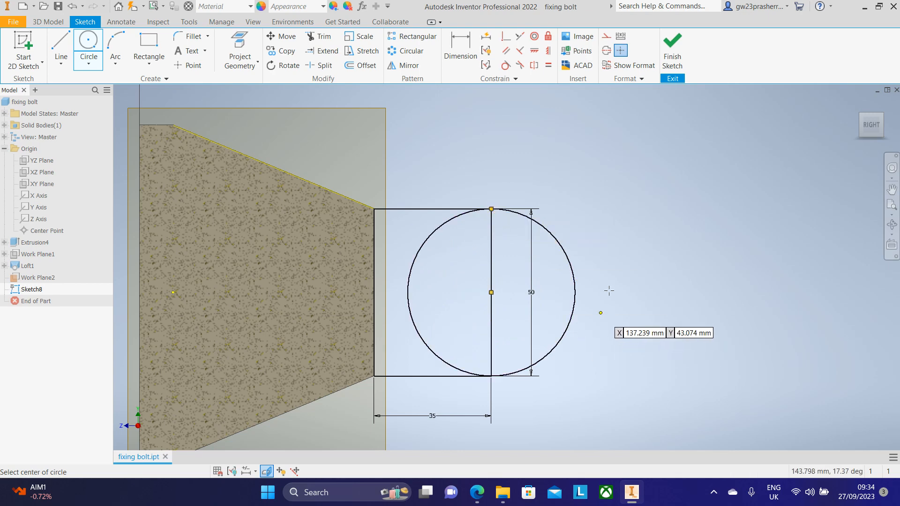
{"action": "scroll", "coordinate": [593, 256], "scroll_direction": "down", "scroll_amount": 3}
{"action": "scroll", "coordinate": [594, 255], "scroll_direction": "up", "scroll_amount": 4}
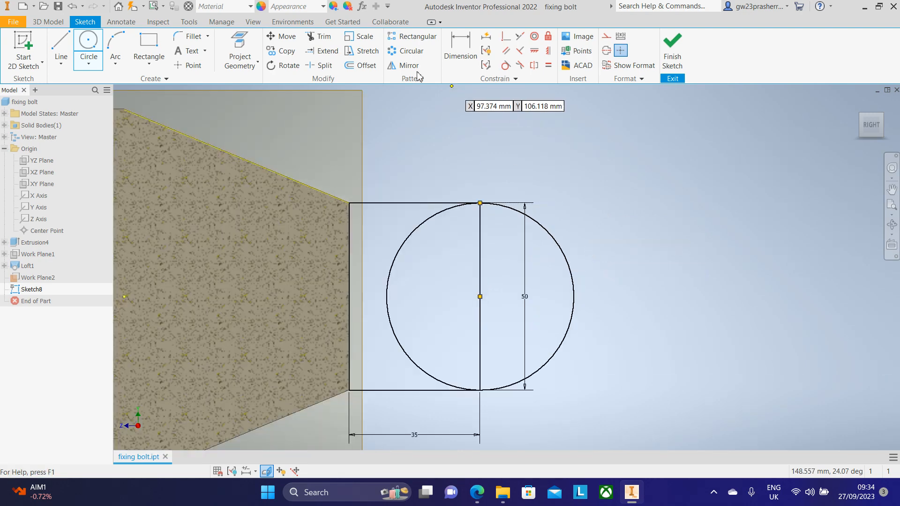
Step: Trim away the circle's inner half and the upper part of the rectangle's outer vertical edge, and finish the sketch
{"action": "left_click", "coordinate": [312, 39]}
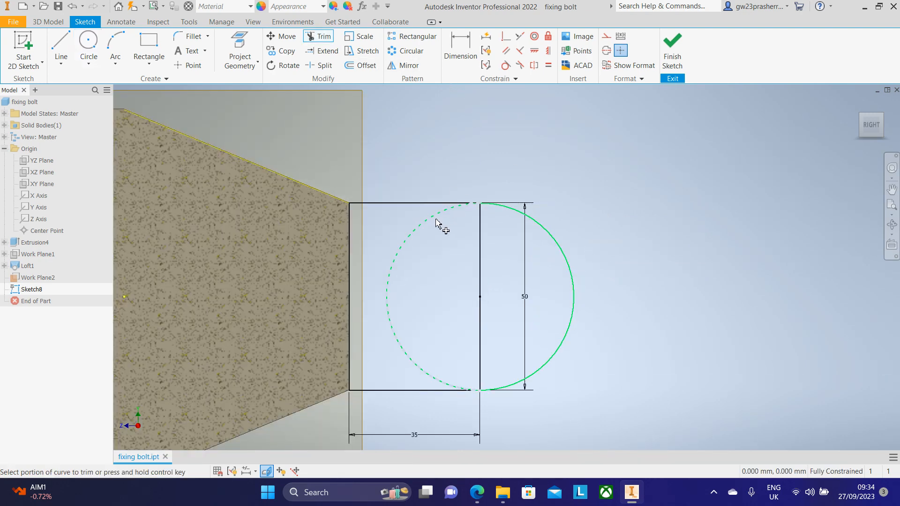
{"action": "left_click", "coordinate": [481, 244]}
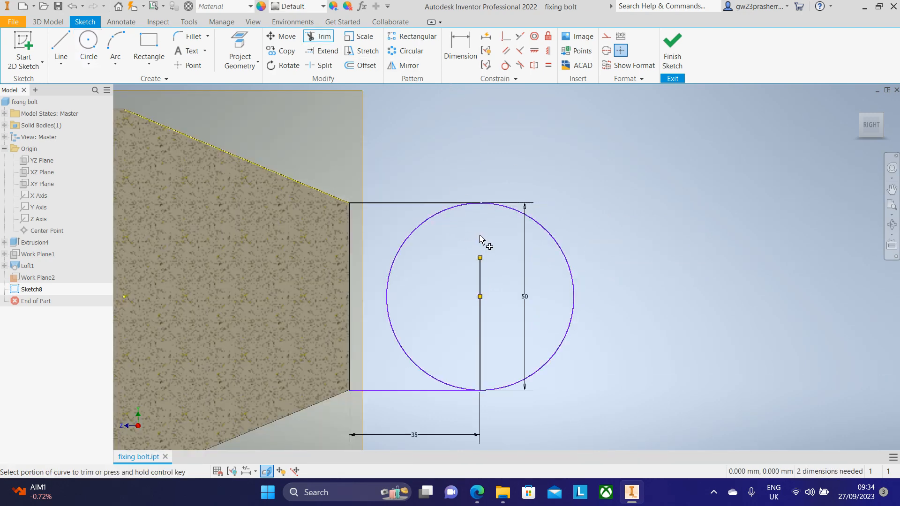
{"action": "left_click", "coordinate": [395, 261]}
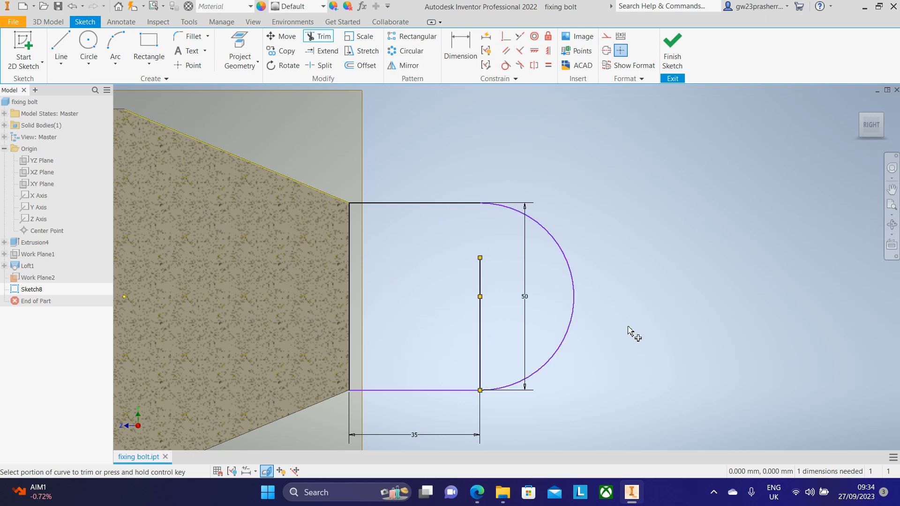
{"action": "scroll", "coordinate": [627, 329], "scroll_direction": "down", "scroll_amount": 2}
{"action": "scroll", "coordinate": [638, 270], "scroll_direction": "up", "scroll_amount": 3}
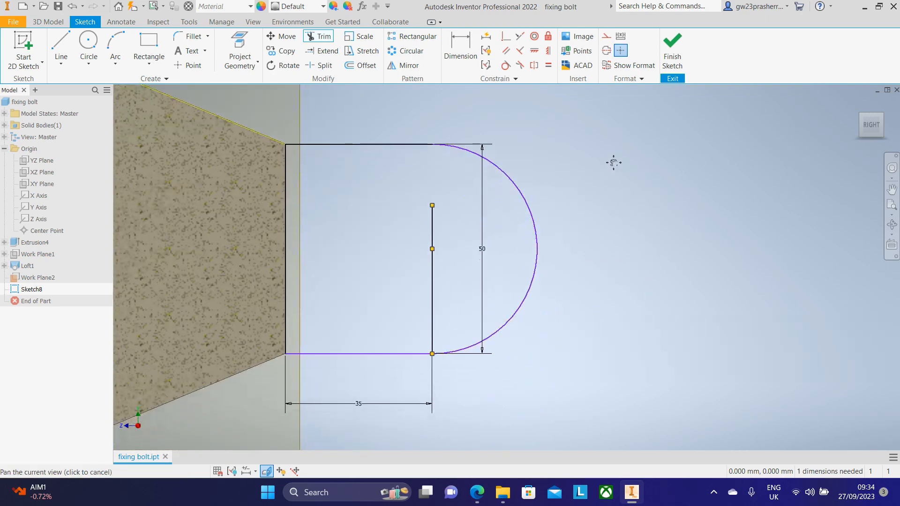
{"action": "scroll", "coordinate": [581, 185], "scroll_direction": "down", "scroll_amount": 3}
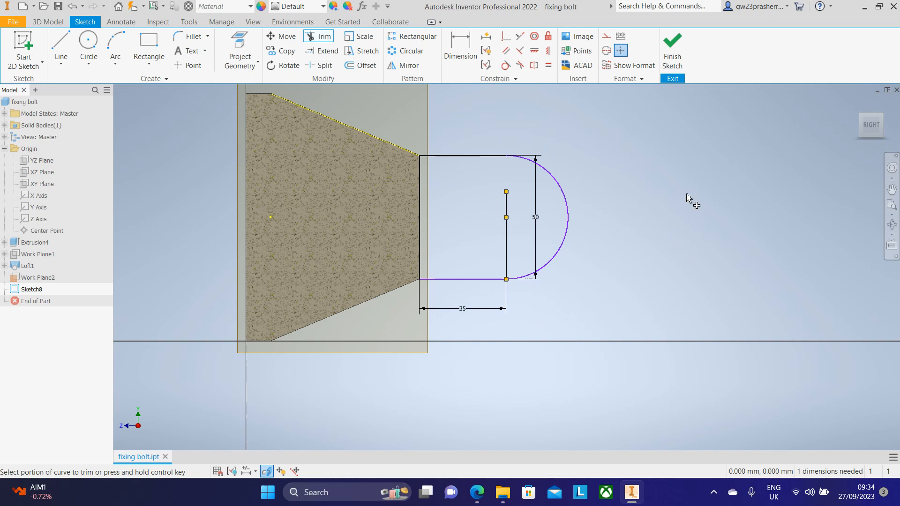
{"action": "left_click", "coordinate": [672, 59]}
Step: After checking the lug's thickness on the drawing in the browser, extrude the rounded lug profile 30 mm symmetrically about the midplane in Inventor
{"action": "scroll", "coordinate": [682, 272], "scroll_direction": "up", "scroll_amount": 3}
{"action": "left_click", "coordinate": [478, 493]}
{"action": "scroll", "coordinate": [477, 315], "scroll_direction": "up", "scroll_amount": 2}
{"action": "scroll", "coordinate": [477, 315], "scroll_direction": "down", "scroll_amount": 2}
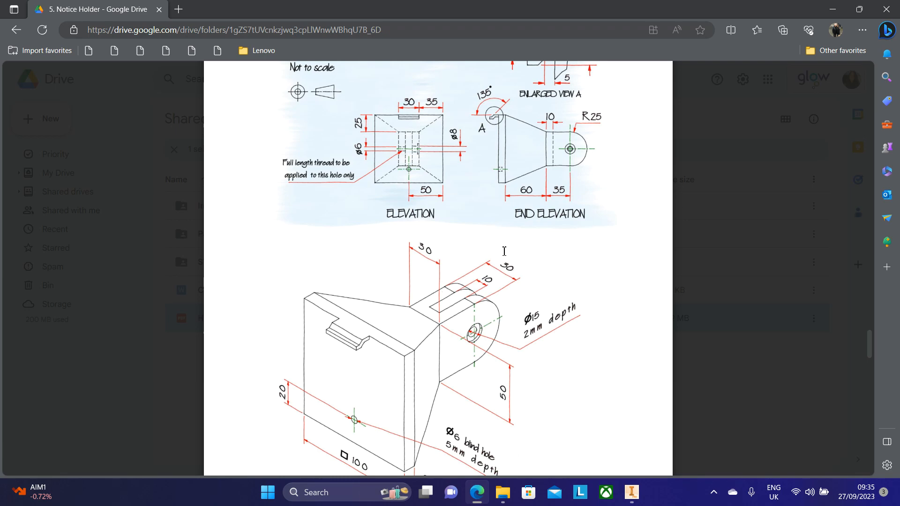
{"action": "left_click", "coordinate": [632, 492]}
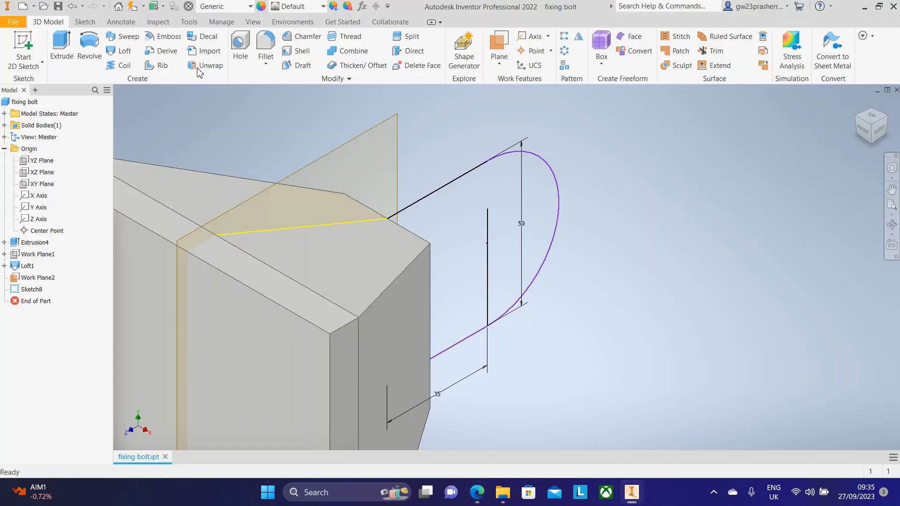
{"action": "left_click", "coordinate": [61, 47]}
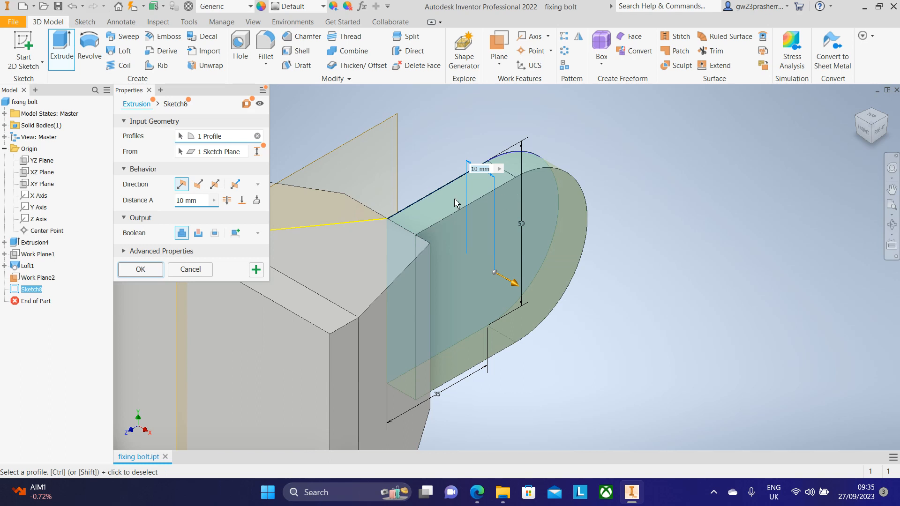
{"action": "left_click", "coordinate": [215, 185]}
{"action": "left_click", "coordinate": [201, 201]}
{"action": "left_click_drag", "start_coordinate": [200, 202], "coordinate": [167, 207]}
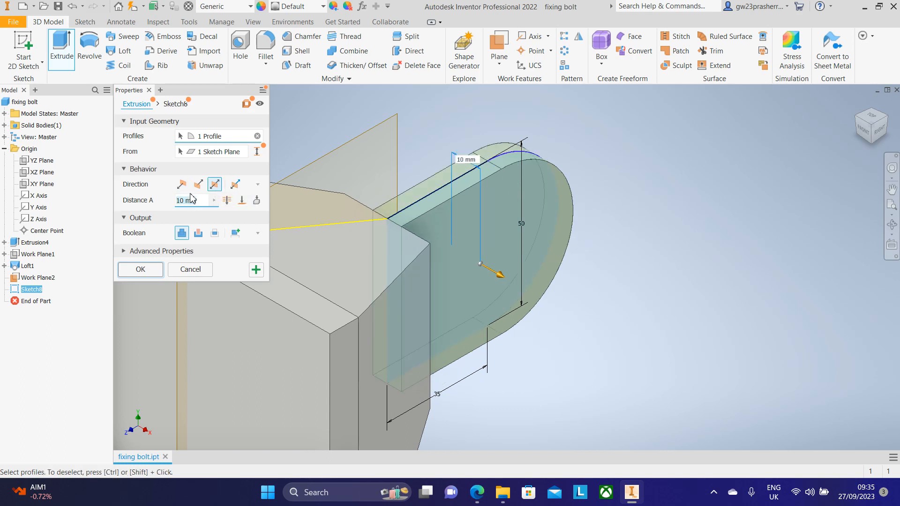
{"action": "type", "text": "30"}
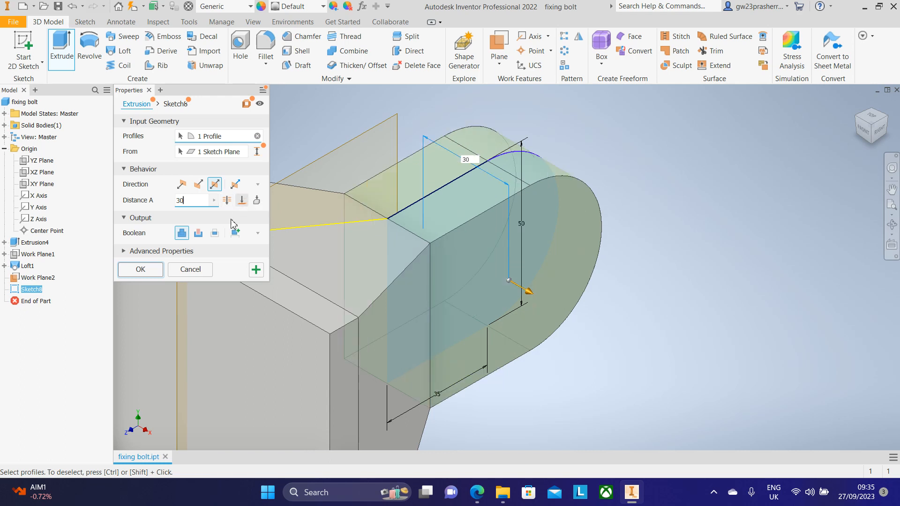
{"action": "left_click", "coordinate": [139, 270]}
{"action": "scroll", "coordinate": [698, 280], "scroll_direction": "up", "scroll_amount": 3}
{"action": "middle_click_drag", "start_coordinate": [688, 279], "coordinate": [590, 237]}
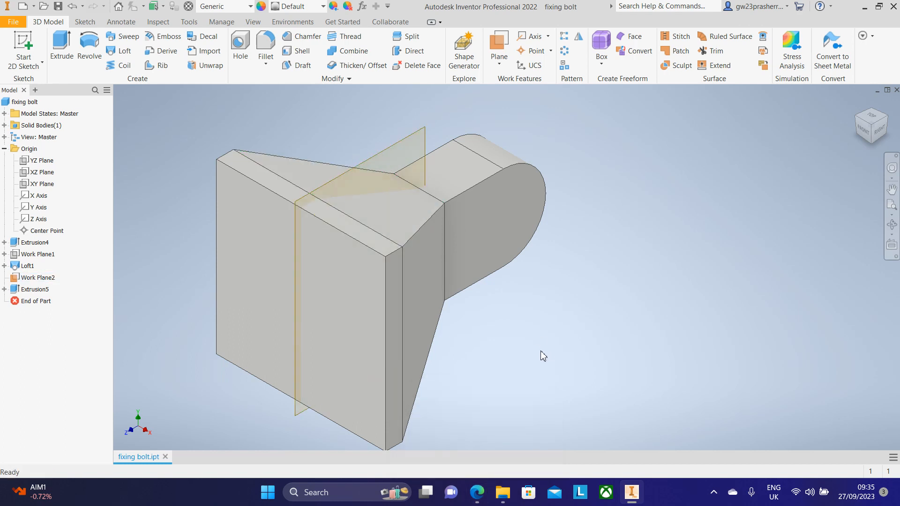
Step: After checking the slot on the drawing in the browser, start a 2D sketch on the lug's flat top face with the lug pointing up
{"action": "left_click", "coordinate": [632, 492]}
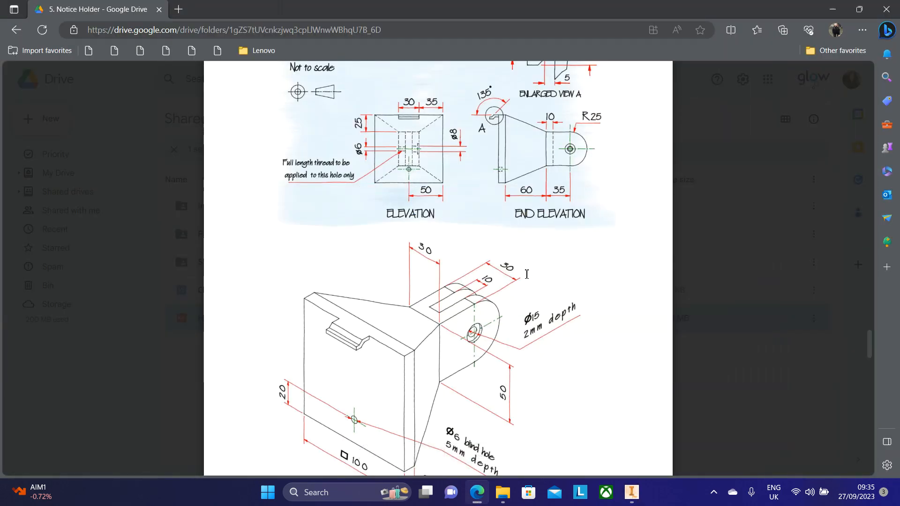
{"action": "scroll", "coordinate": [539, 262], "scroll_direction": "up", "scroll_amount": 1}
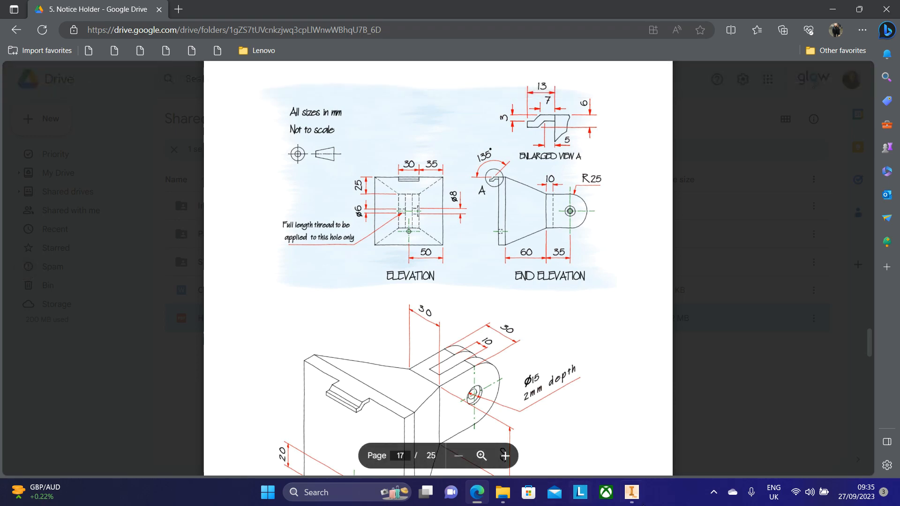
{"action": "left_click", "coordinate": [632, 492]}
{"action": "left_click", "coordinate": [23, 54]}
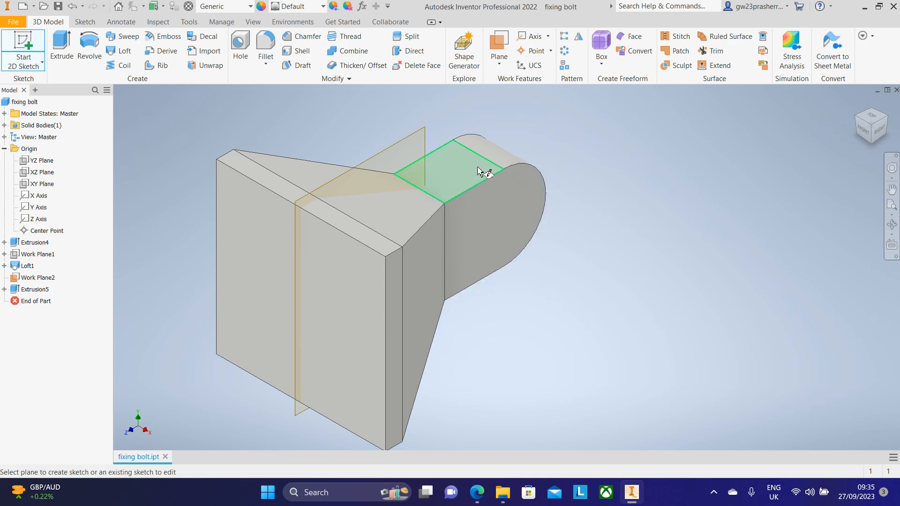
{"action": "left_click", "coordinate": [470, 171]}
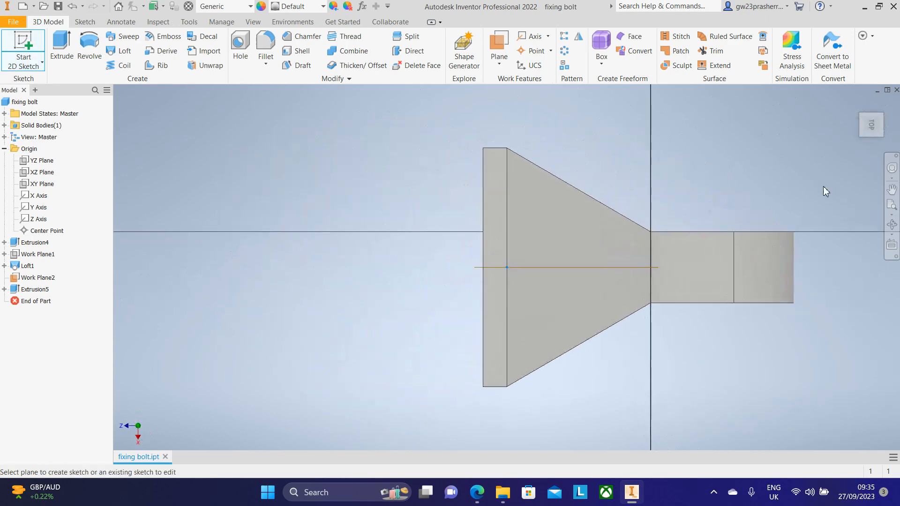
{"action": "left_click", "coordinate": [880, 109]}
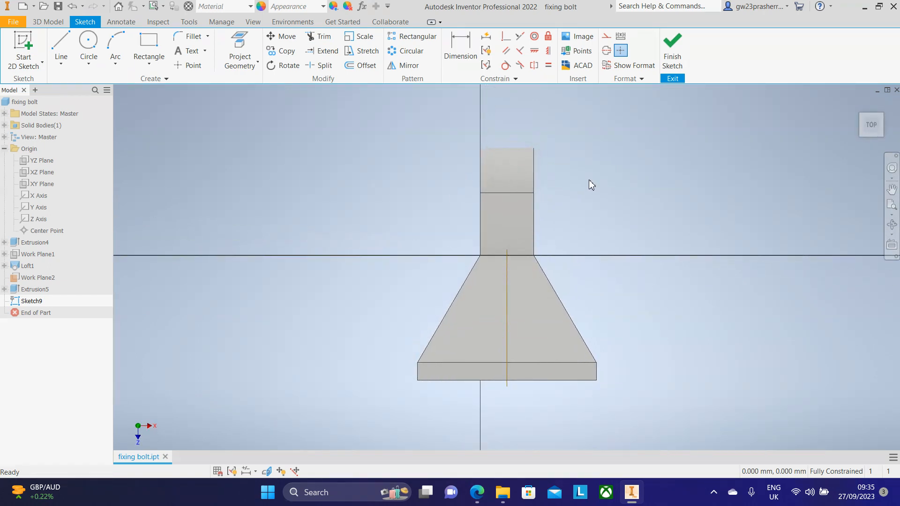
Step: Sketch a two-point rectangle 10 mm wide and about 54 mm long for the slot, extending past the lug's rounded end
{"action": "scroll", "coordinate": [589, 179], "scroll_direction": "up", "scroll_amount": 3}
{"action": "left_click", "coordinate": [155, 47]}
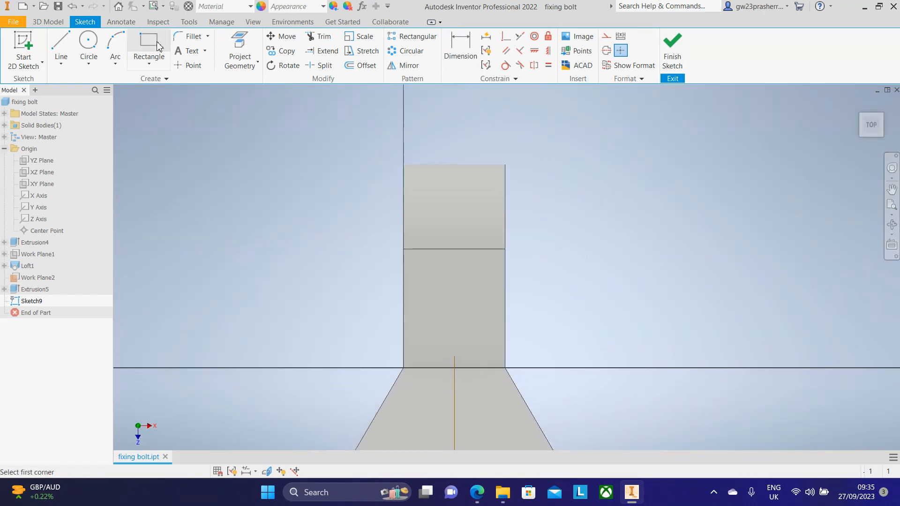
{"action": "left_click", "coordinate": [430, 145]}
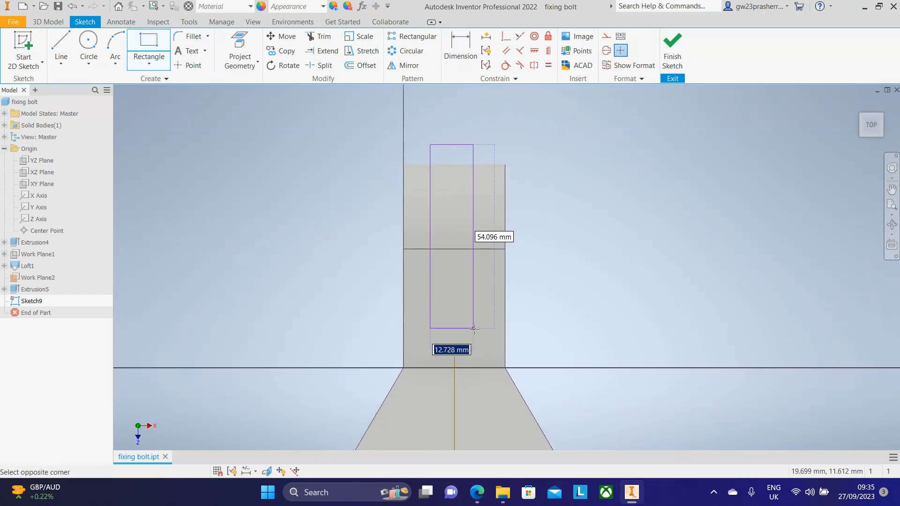
{"action": "type", "text": "10"}
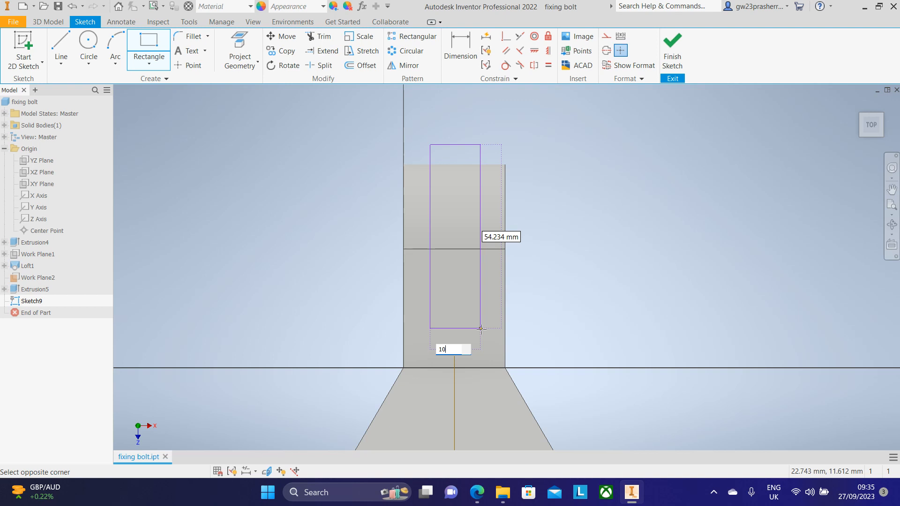
{"action": "key", "text": "Return"}
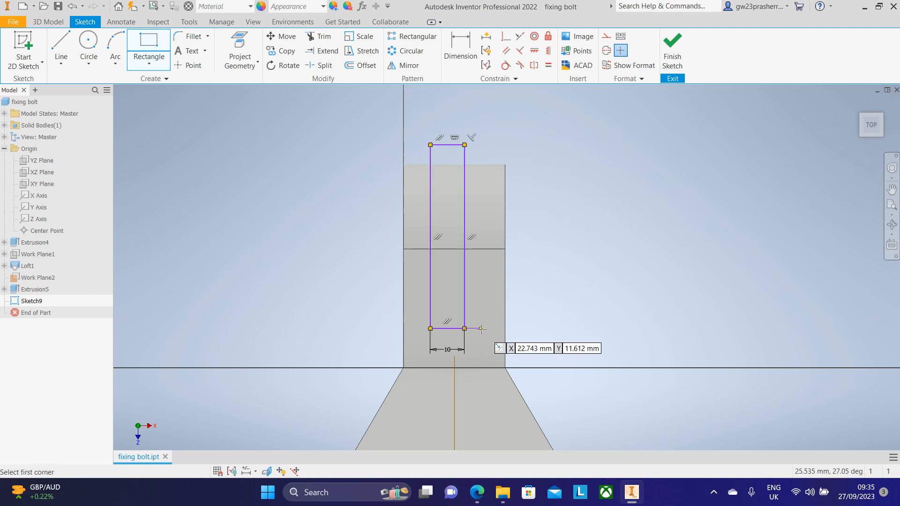
Step: Dimension the slot rectangle's inner end 10 mm from the edge where the lug meets the loft
{"action": "left_click", "coordinate": [463, 56]}
{"action": "left_click", "coordinate": [471, 369]}
{"action": "left_click", "coordinate": [457, 329]}
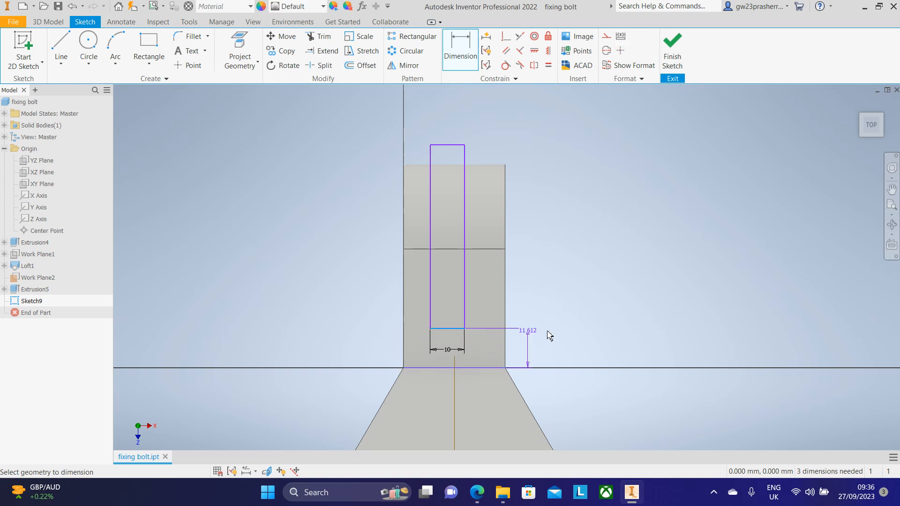
{"action": "left_click", "coordinate": [620, 337]}
{"action": "type", "text": "10"}
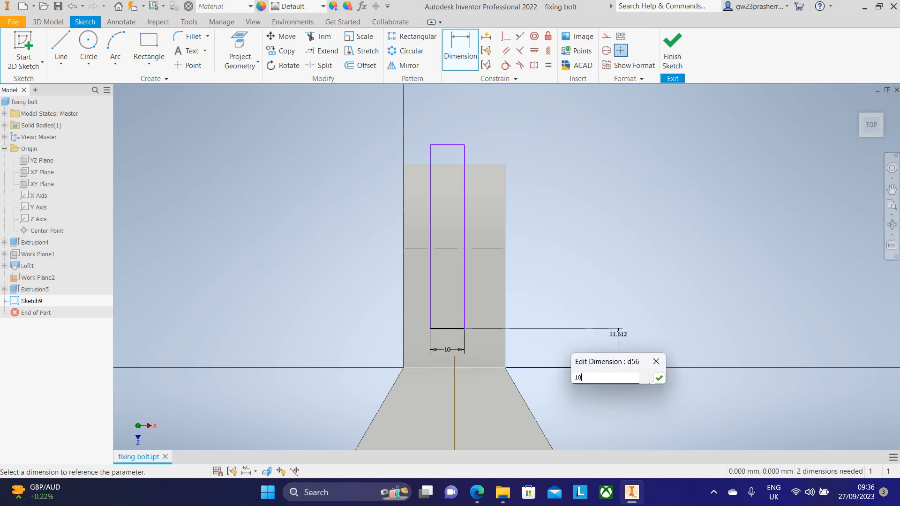
{"action": "key", "text": "Return"}
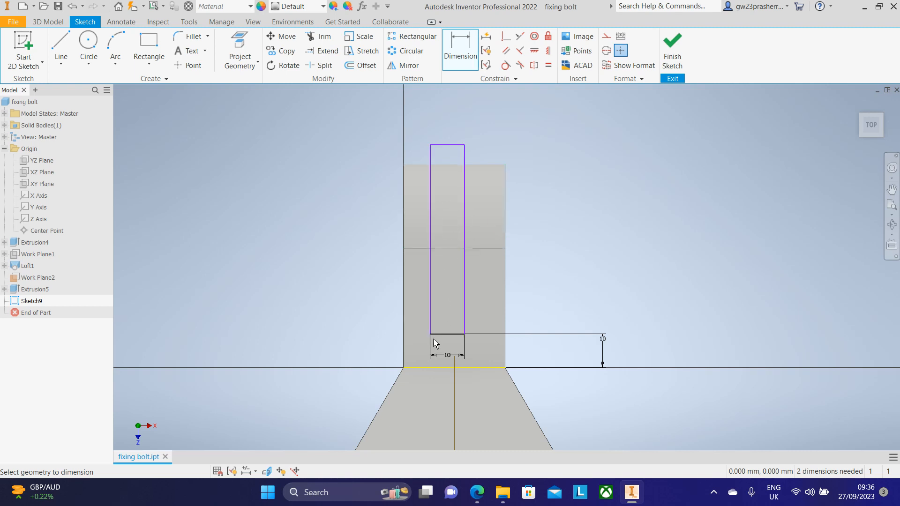
Step: Dimension the slot rectangle's long side 10 mm from the lug's neighbouring side edge
{"action": "left_click", "coordinate": [507, 286]}
{"action": "left_click", "coordinate": [465, 283]}
{"action": "left_click", "coordinate": [490, 129]}
{"action": "type", "text": "10"}
{"action": "key", "text": "Return"}
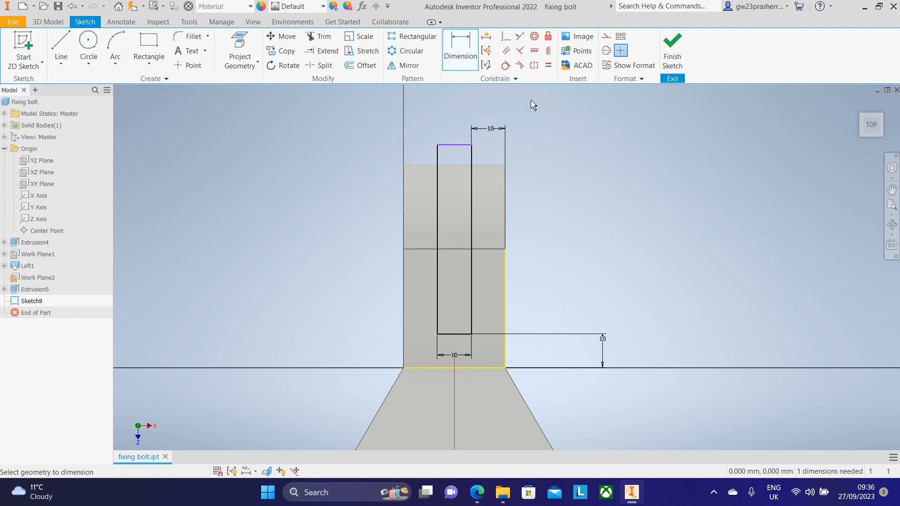
Step: Finish the sketch, cut the slot rectangle 50 mm down through the lug with a flipped extrusion, and view the part from above
{"action": "left_click", "coordinate": [679, 48]}
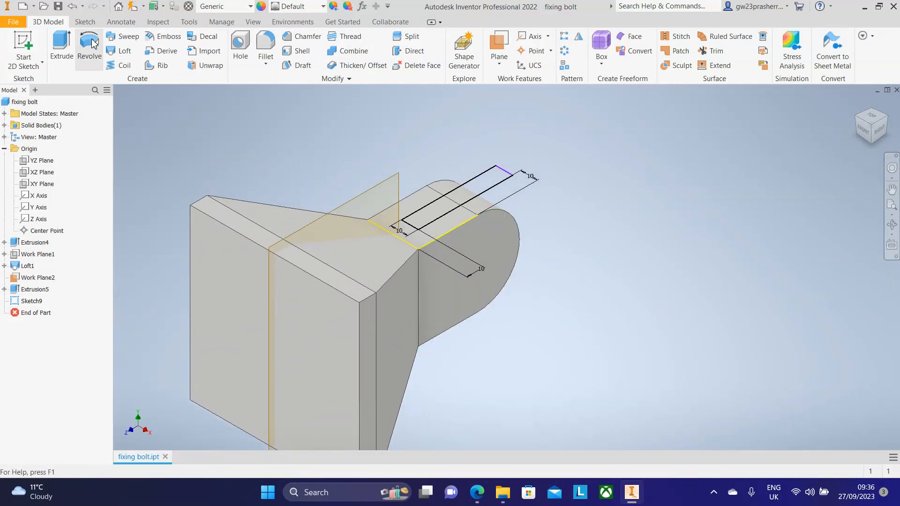
{"action": "left_click", "coordinate": [61, 45]}
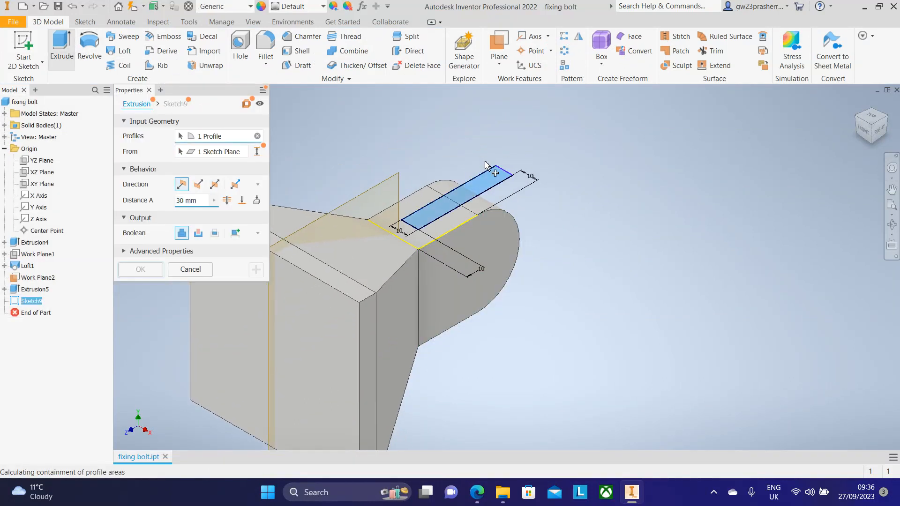
{"action": "left_click", "coordinate": [199, 184]}
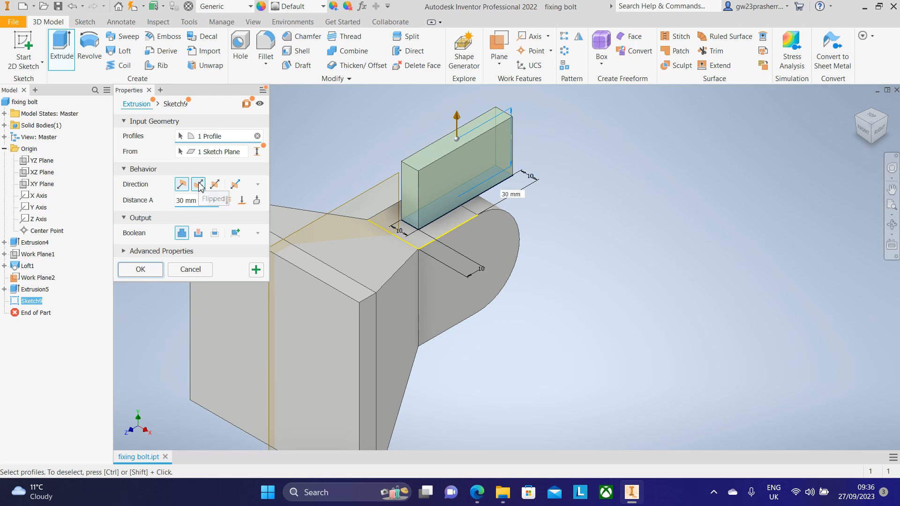
{"action": "left_click", "coordinate": [204, 201]}
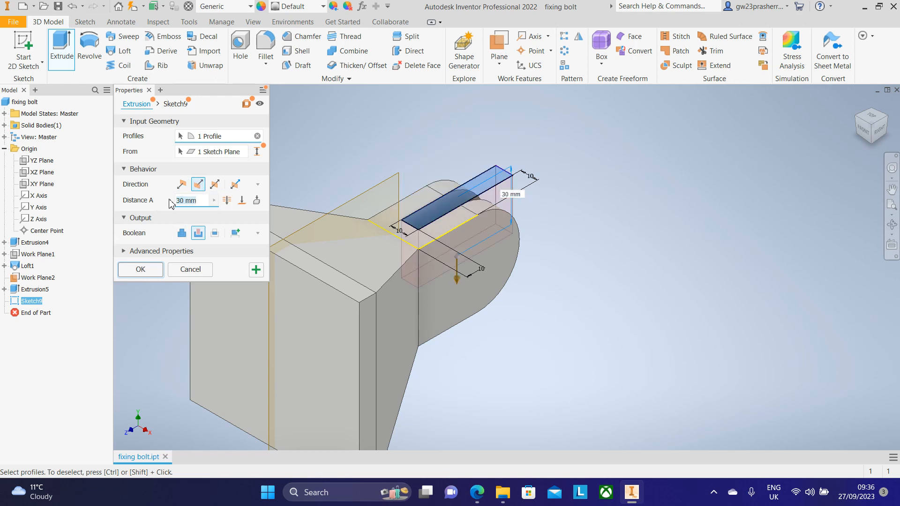
{"action": "type", "text": "50"}
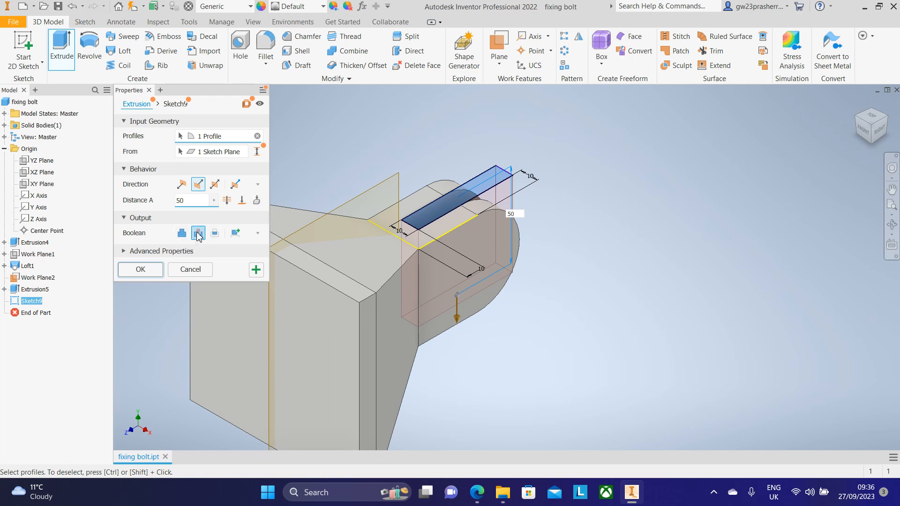
{"action": "left_click", "coordinate": [140, 269]}
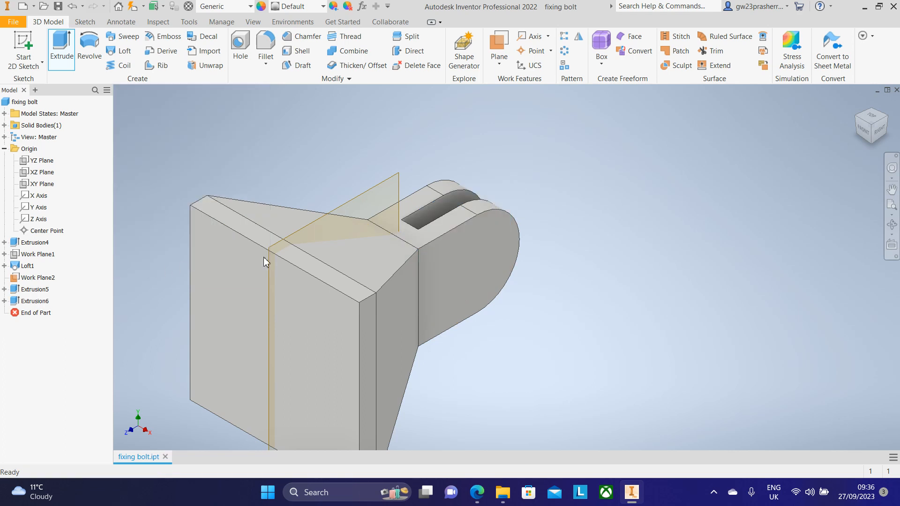
{"action": "left_click", "coordinate": [871, 118]}
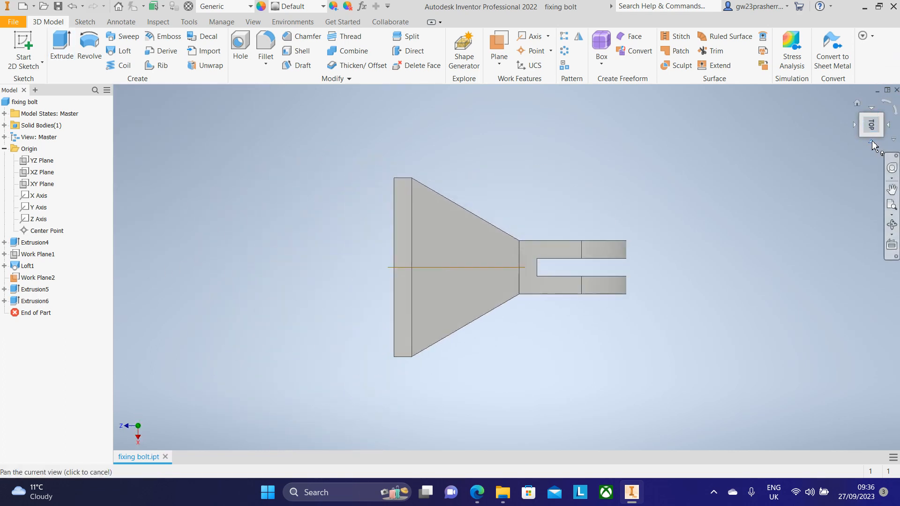
Step: Switch to the browser to examine the notice holder drawing for the lug's hole sizes and thread note, and return to Inventor
{"action": "left_click", "coordinate": [872, 140]}
{"action": "left_click", "coordinate": [873, 110]}
{"action": "left_click", "coordinate": [869, 138]}
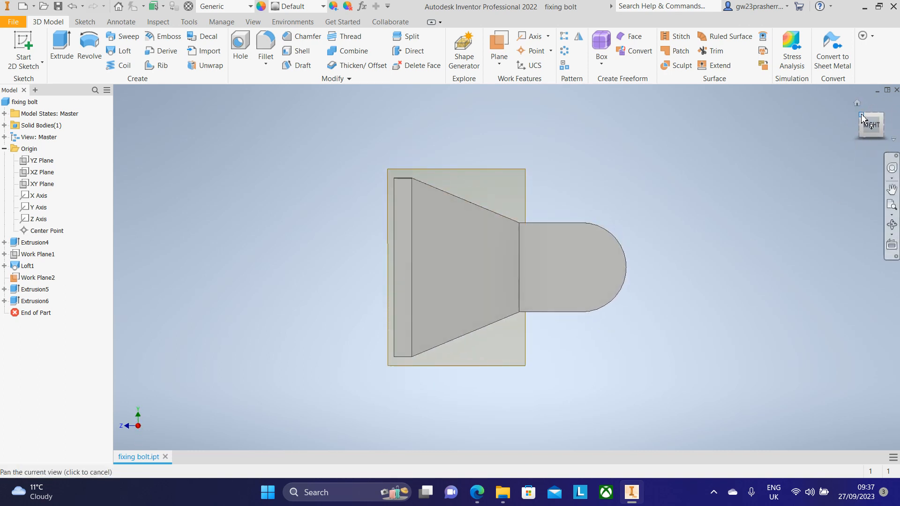
{"action": "left_click", "coordinate": [861, 118]}
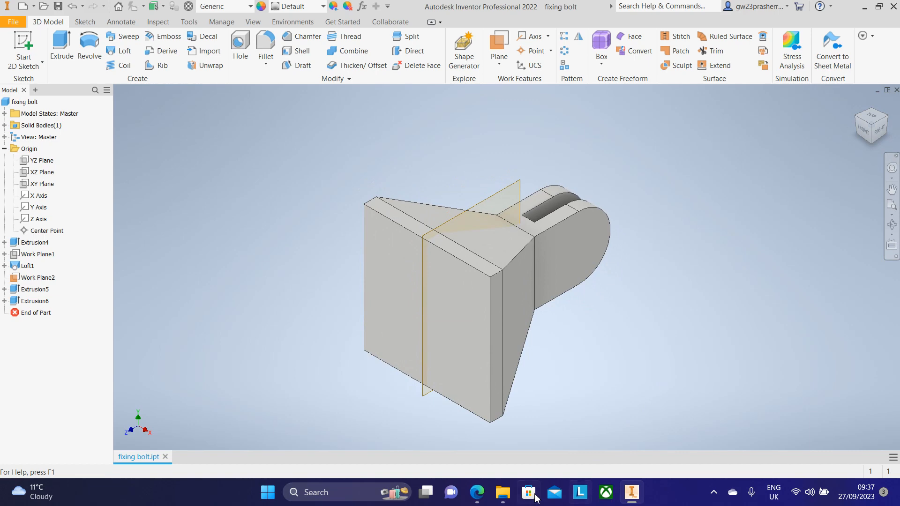
{"action": "left_click", "coordinate": [476, 493]}
{"action": "scroll", "coordinate": [564, 209], "scroll_direction": "down", "scroll_amount": 1}
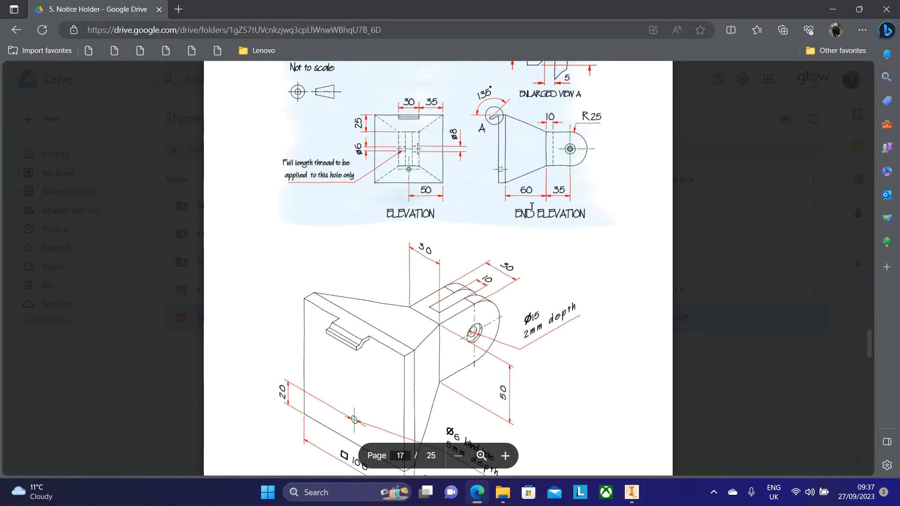
{"action": "scroll", "coordinate": [564, 209], "scroll_direction": "up", "scroll_amount": 1}
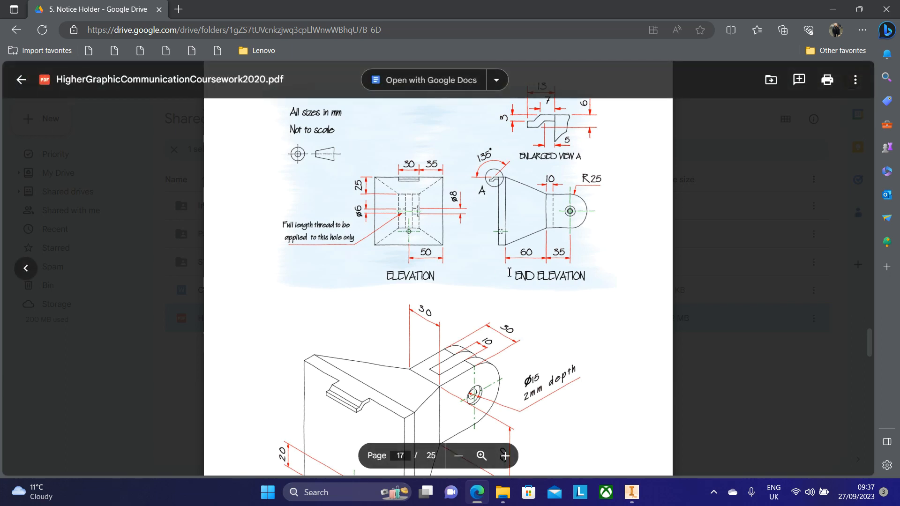
{"action": "scroll", "coordinate": [528, 345], "scroll_direction": "down", "scroll_amount": 1}
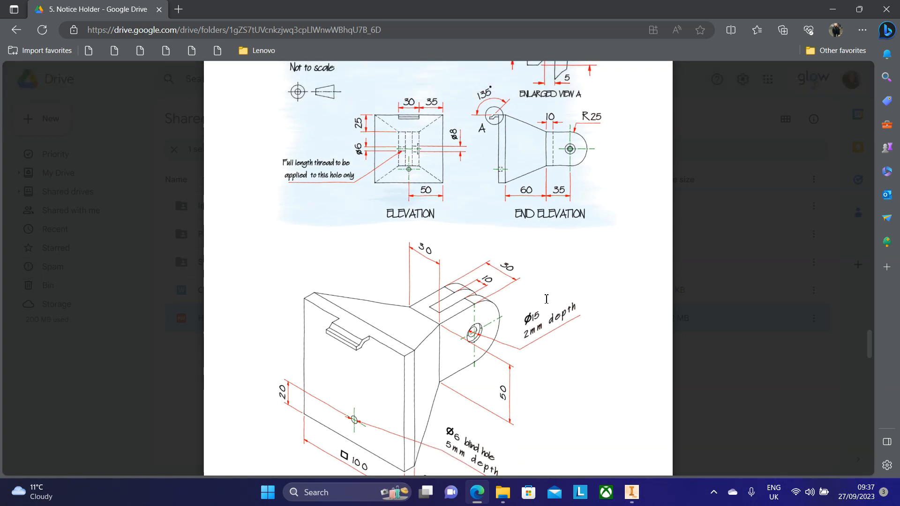
{"action": "scroll", "coordinate": [563, 287], "scroll_direction": "up", "scroll_amount": 1}
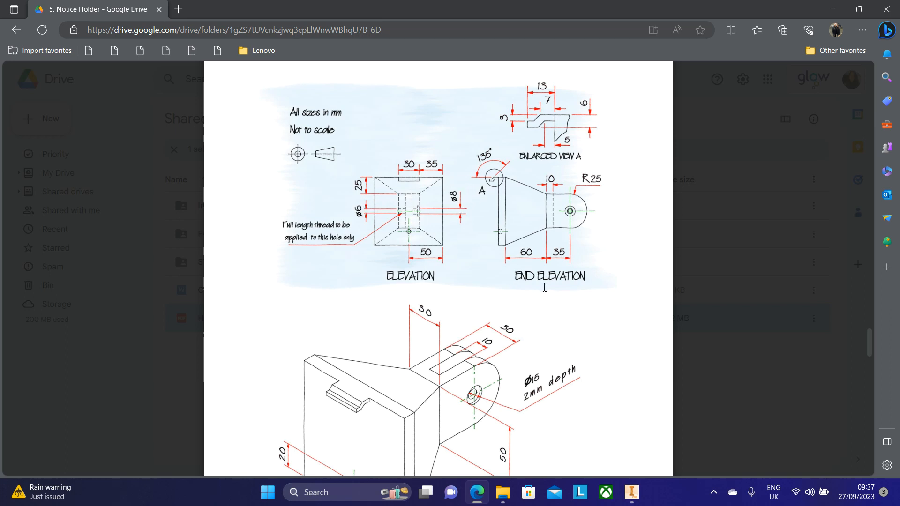
{"action": "left_click", "coordinate": [632, 492]}
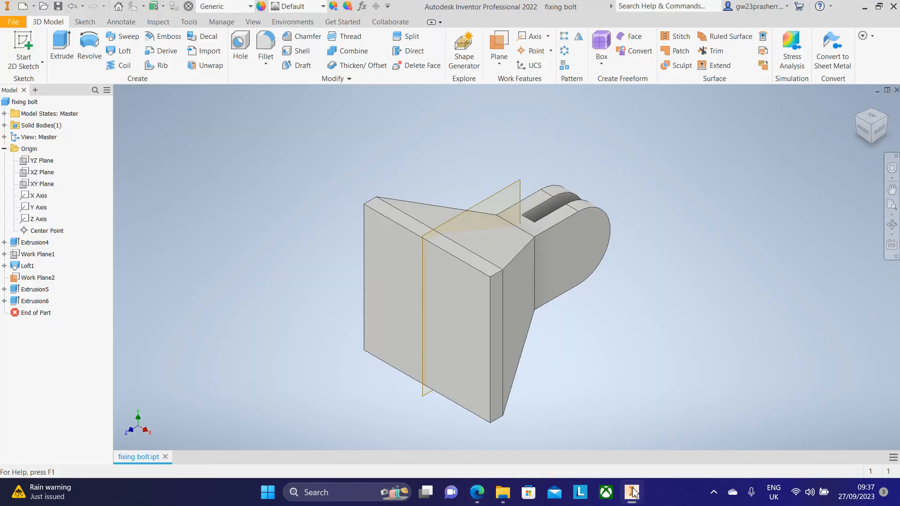
Step: Start a sketch on the lug's left side face and project the face's outline into it
{"action": "left_click", "coordinate": [856, 122]}
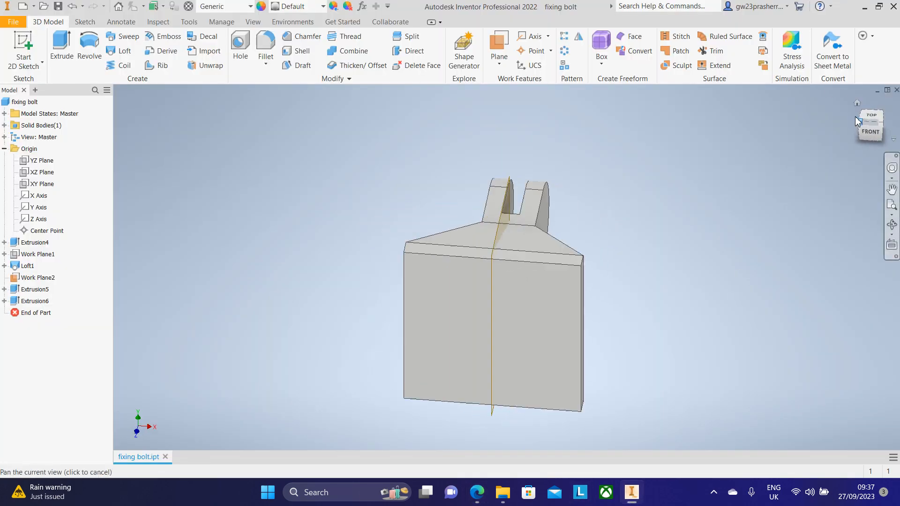
{"action": "left_click", "coordinate": [865, 127]}
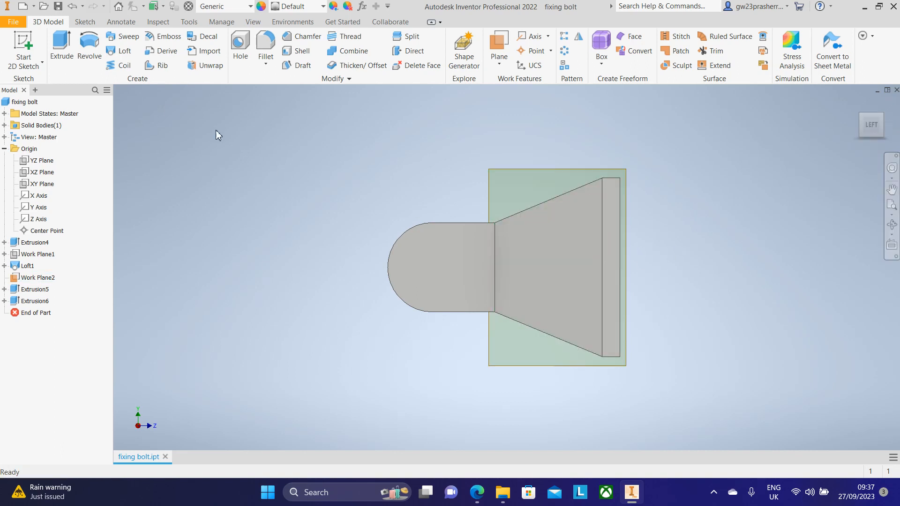
{"action": "left_click", "coordinate": [27, 46]}
{"action": "left_click", "coordinate": [462, 279]}
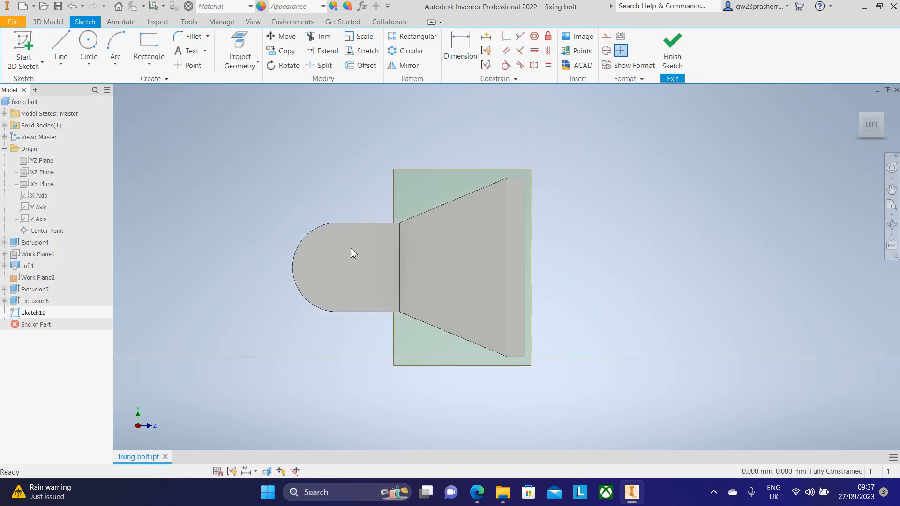
{"action": "middle_click_drag", "start_coordinate": [339, 265], "coordinate": [432, 261]}
{"action": "scroll", "coordinate": [430, 258], "scroll_direction": "up", "scroll_amount": 4}
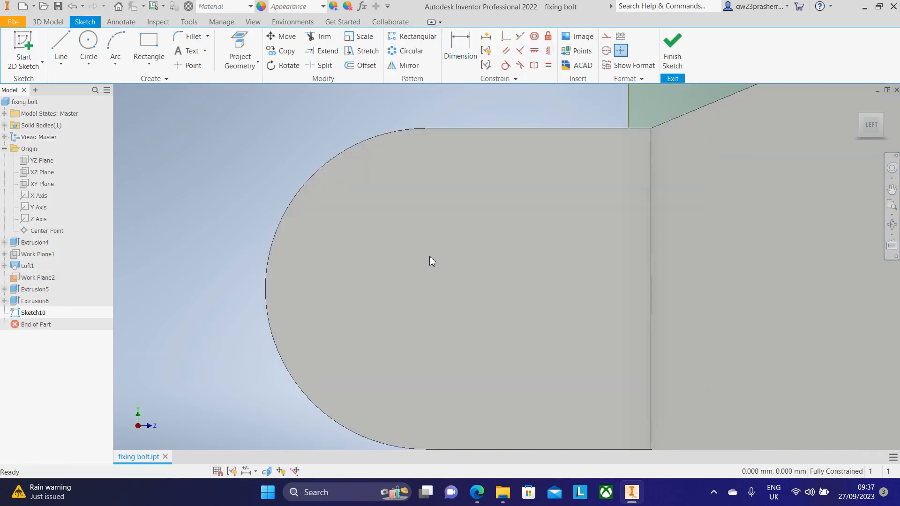
{"action": "scroll", "coordinate": [429, 256], "scroll_direction": "down", "scroll_amount": 1}
{"action": "left_click", "coordinate": [239, 49]}
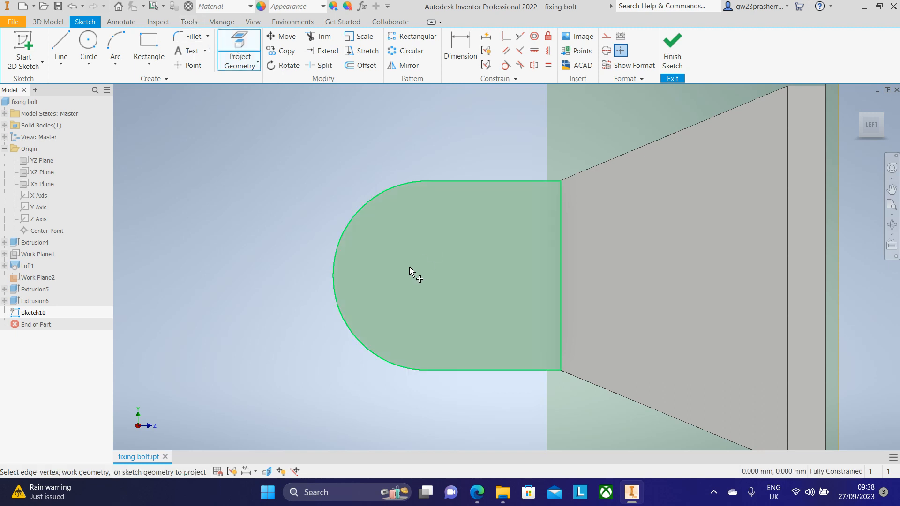
{"action": "left_click", "coordinate": [365, 223]}
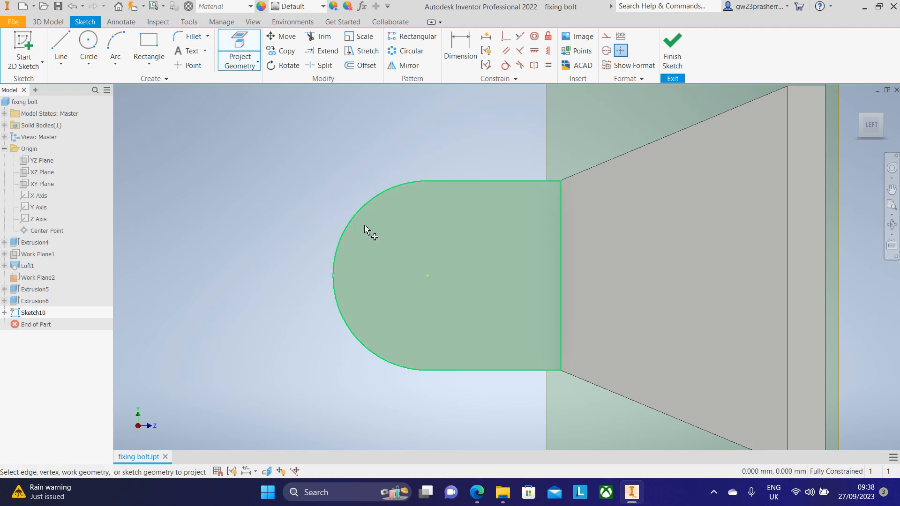
Step: Draw a 6 mm diameter circle at the centre of the lug's rounded end and finish the sketch
{"action": "left_click", "coordinate": [88, 44]}
{"action": "left_click", "coordinate": [428, 275]}
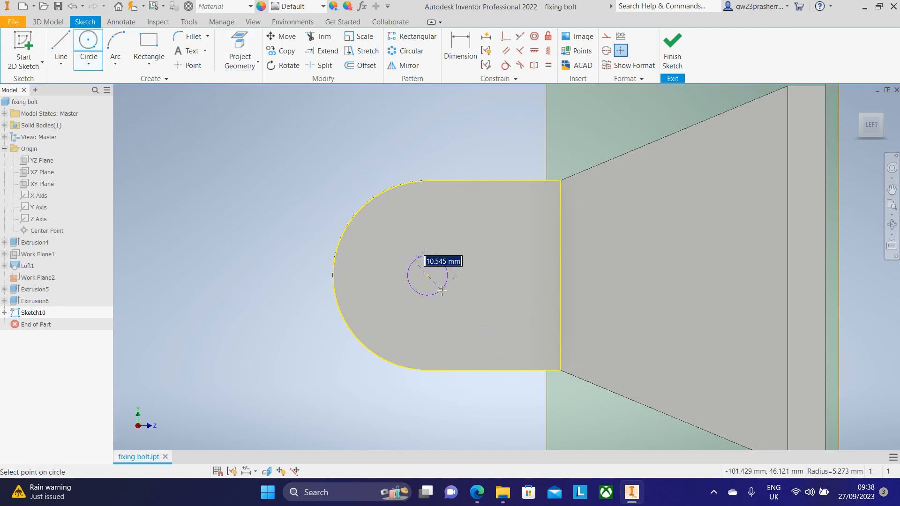
{"action": "type", "text": "6"}
{"action": "key", "text": "Return"}
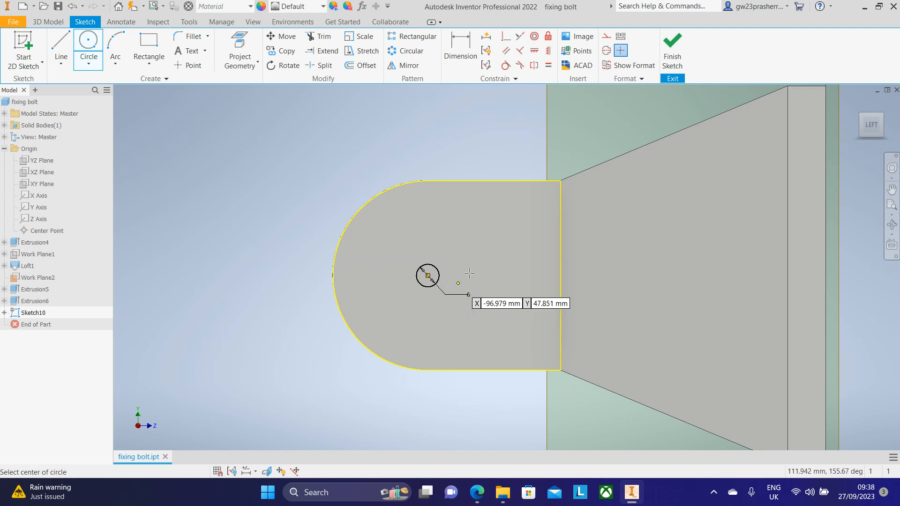
{"action": "left_click", "coordinate": [676, 45]}
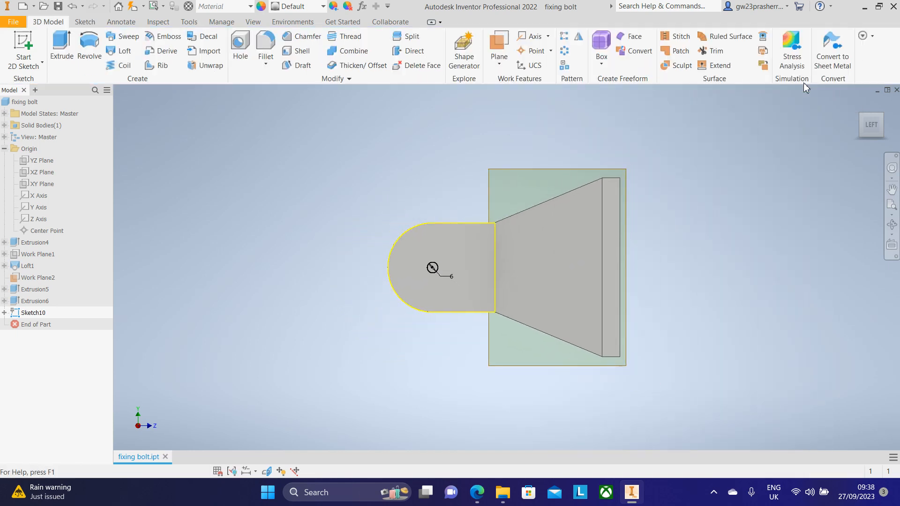
Step: Cut the 6 mm circle 50 mm through both arms of the lug with a flipped extrusion
{"action": "left_click", "coordinate": [883, 114]}
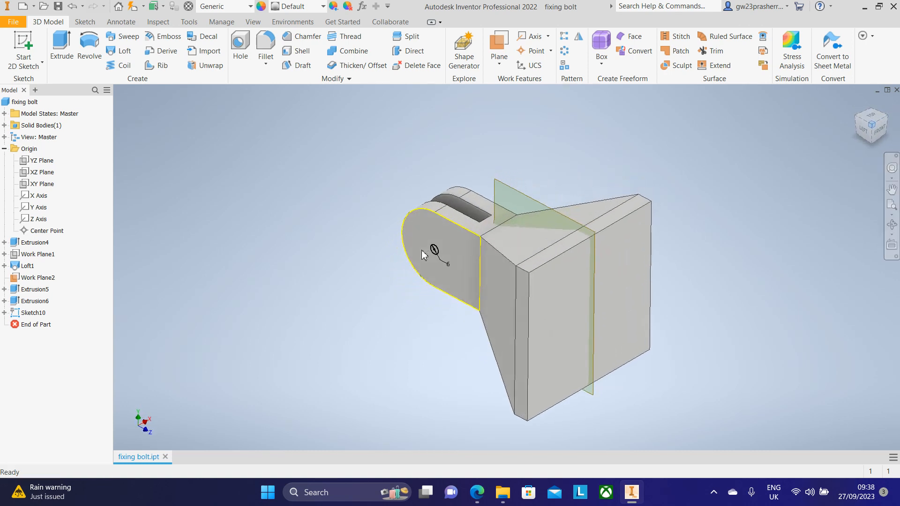
{"action": "scroll", "coordinate": [423, 255], "scroll_direction": "down", "scroll_amount": 3}
{"action": "key", "text": "e"}
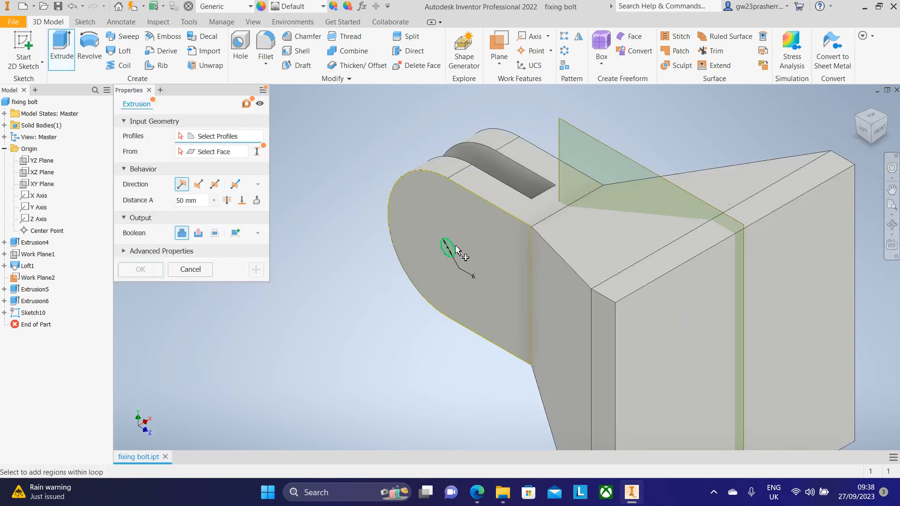
{"action": "scroll", "coordinate": [457, 248], "scroll_direction": "down", "scroll_amount": 5}
{"action": "left_click", "coordinate": [442, 257]}
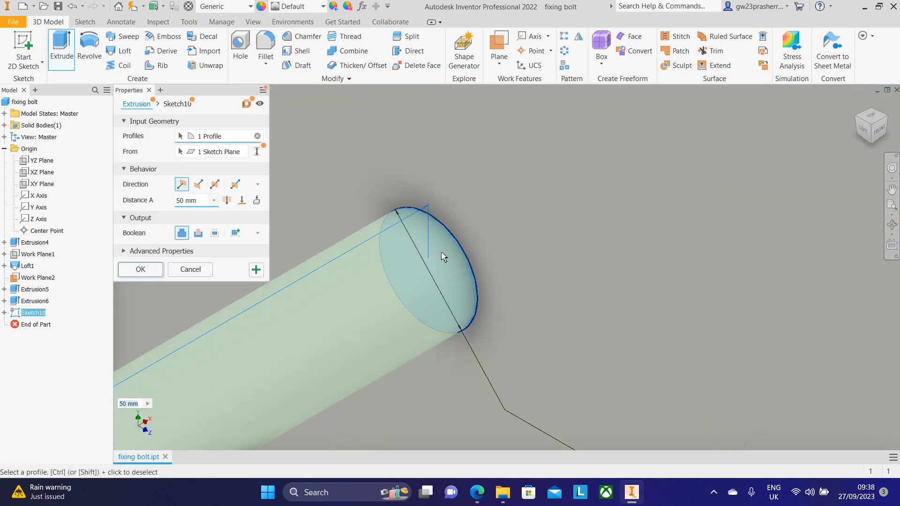
{"action": "scroll", "coordinate": [443, 257], "scroll_direction": "up", "scroll_amount": 8}
{"action": "left_click", "coordinate": [198, 185]}
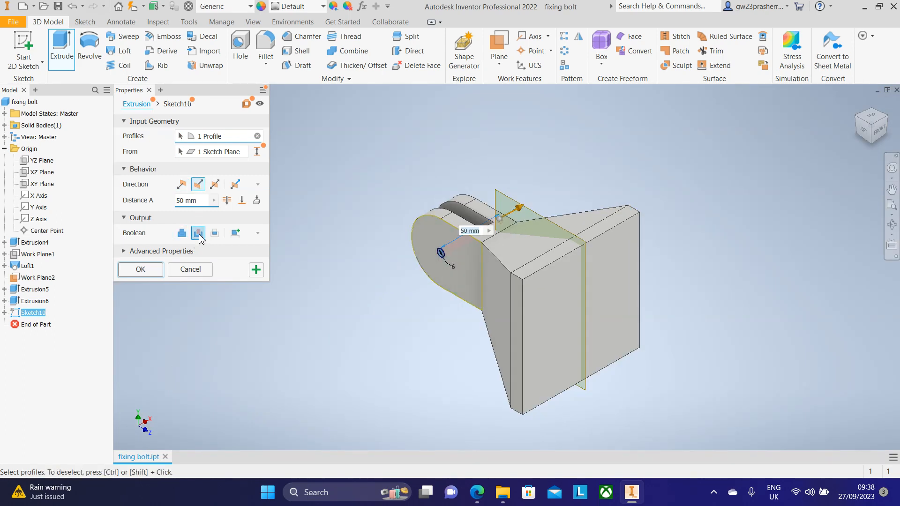
{"action": "left_click", "coordinate": [141, 270]}
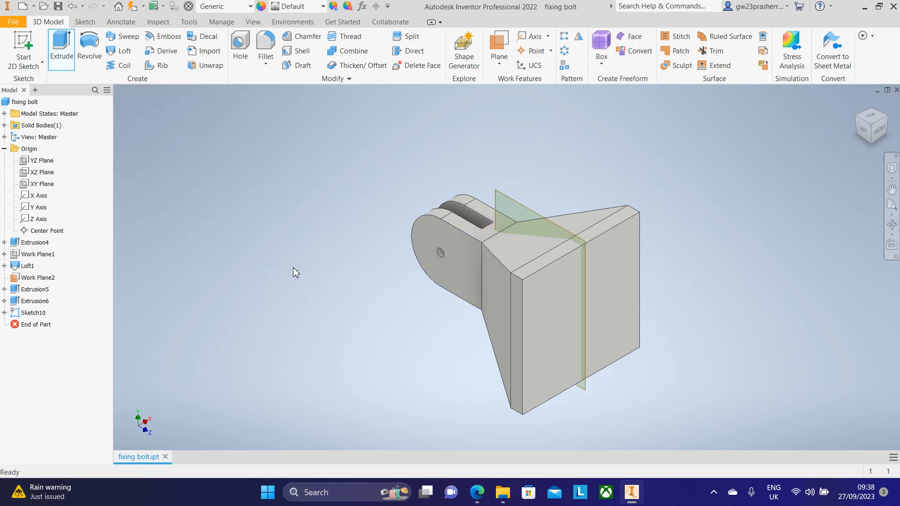
Step: Apply a full-depth thread to the 6 mm hole in the lug's left arm
{"action": "left_click", "coordinate": [867, 131]}
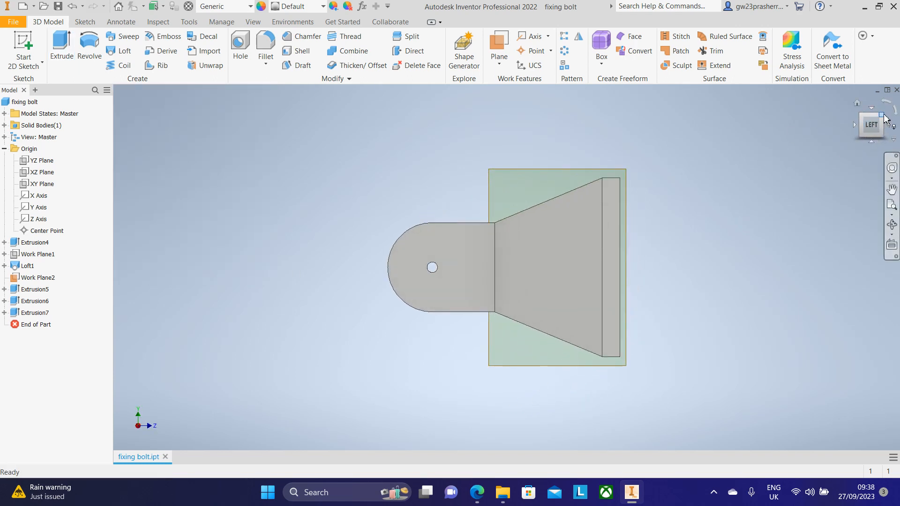
{"action": "left_click", "coordinate": [881, 116]}
{"action": "scroll", "coordinate": [330, 272], "scroll_direction": "up", "scroll_amount": 6}
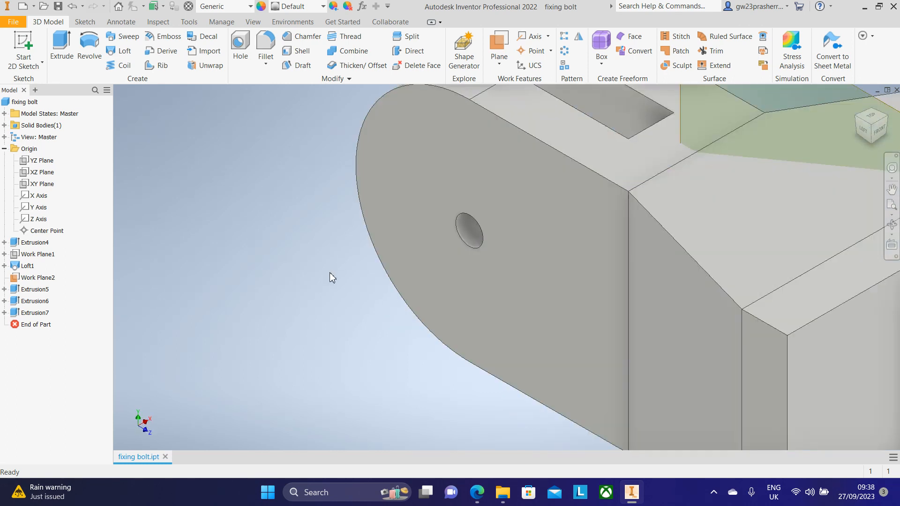
{"action": "left_click", "coordinate": [347, 36]}
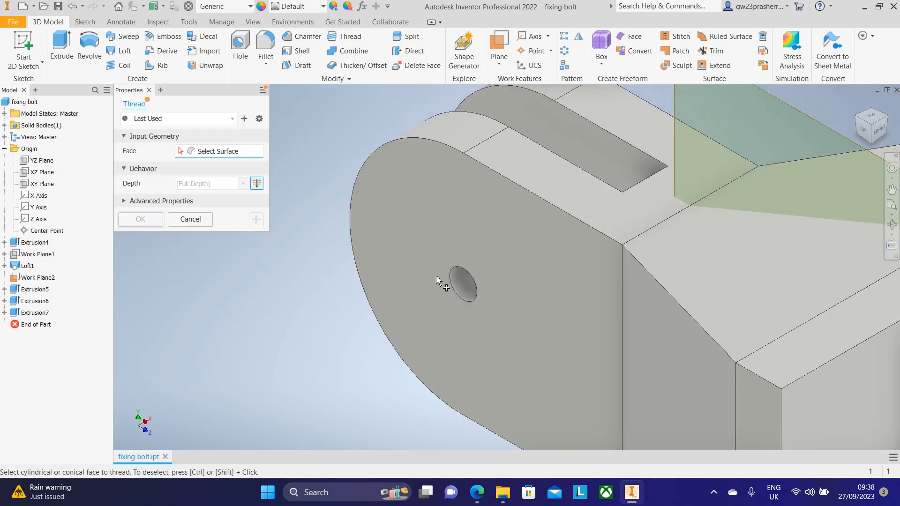
{"action": "left_click", "coordinate": [467, 291]}
{"action": "left_click", "coordinate": [155, 315]}
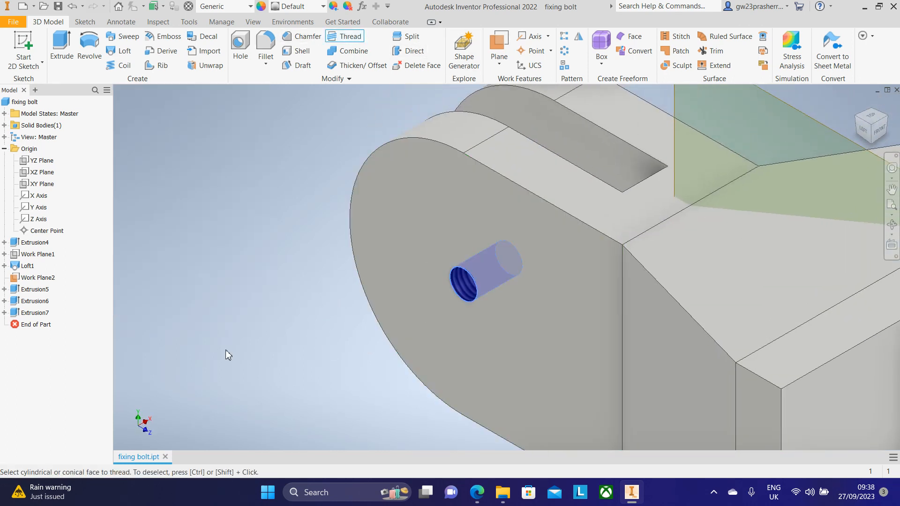
Step: Start a sketch on the lug's right side face and project the rounded end's arc into it
{"action": "scroll", "coordinate": [253, 359], "scroll_direction": "down", "scroll_amount": 5}
{"action": "middle_click_drag", "start_coordinate": [291, 345], "coordinate": [358, 248]}
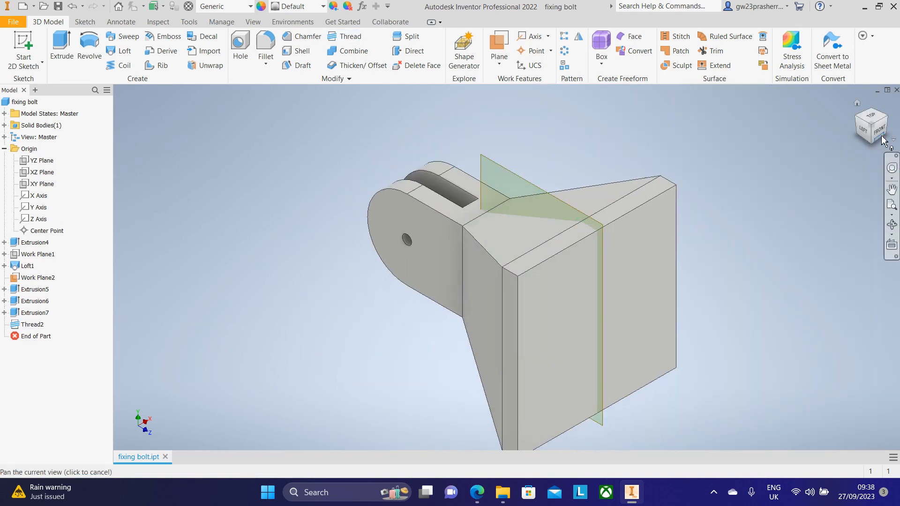
{"action": "left_click", "coordinate": [890, 131]}
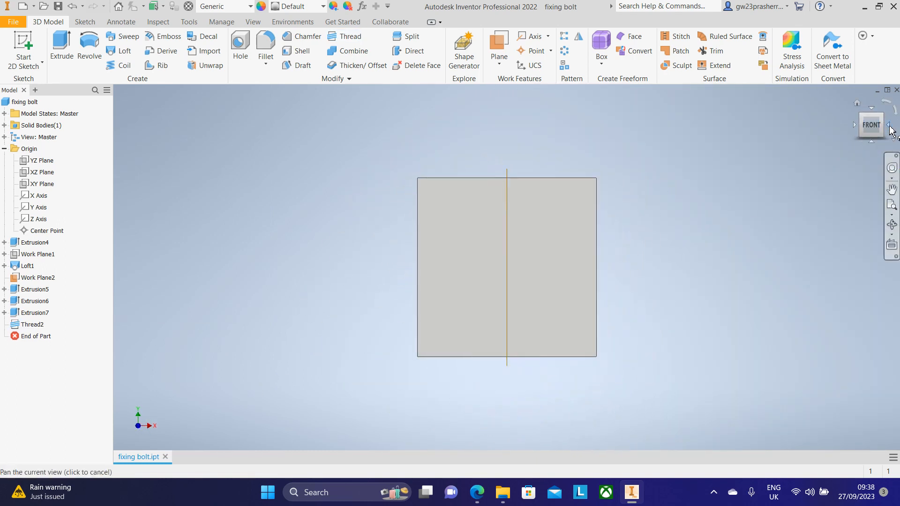
{"action": "left_click", "coordinate": [891, 130]}
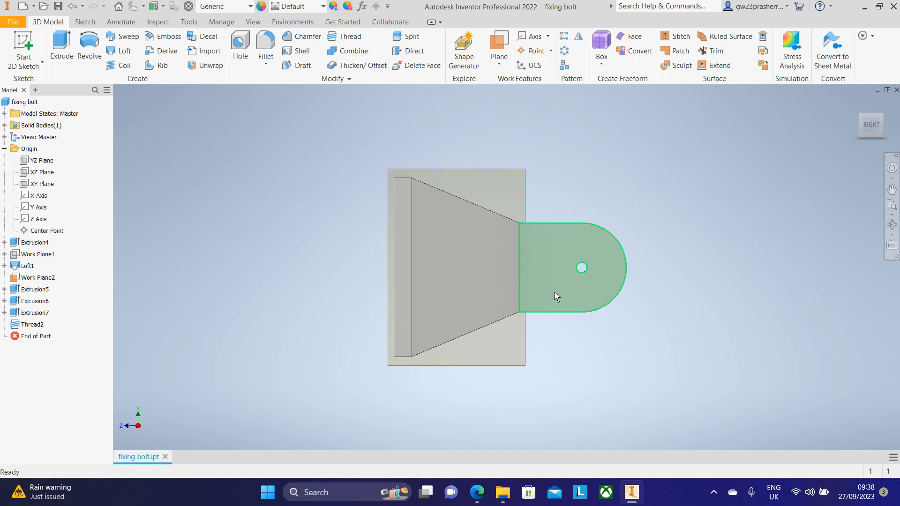
{"action": "middle_click_drag", "start_coordinate": [706, 246], "coordinate": [613, 239]}
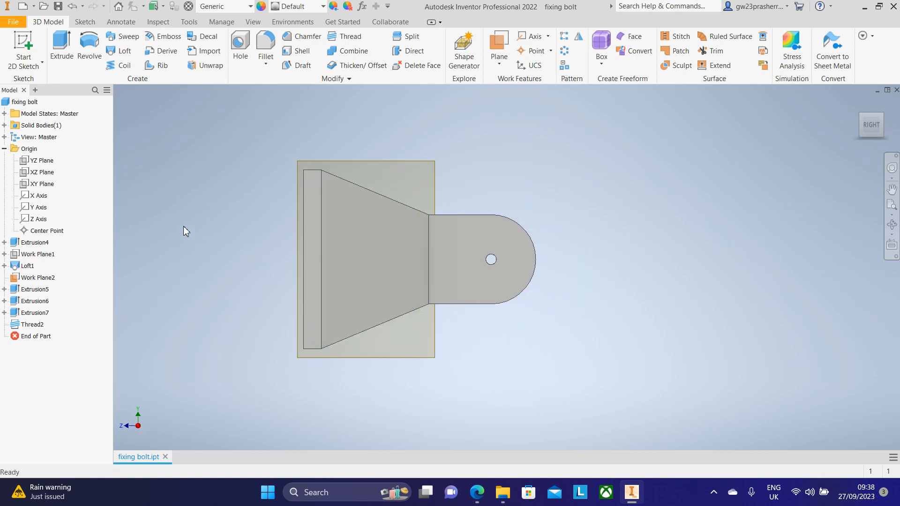
{"action": "left_click", "coordinate": [26, 43]}
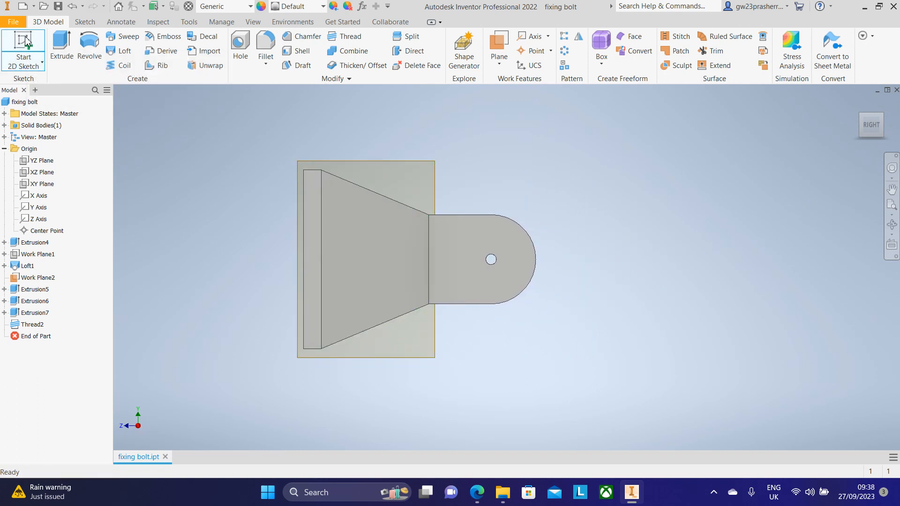
{"action": "left_click", "coordinate": [526, 261]}
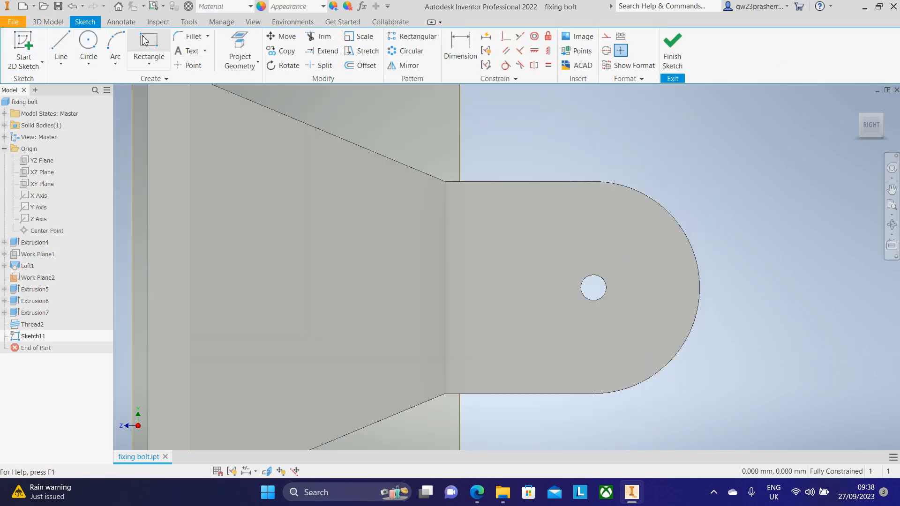
{"action": "left_click", "coordinate": [240, 44]}
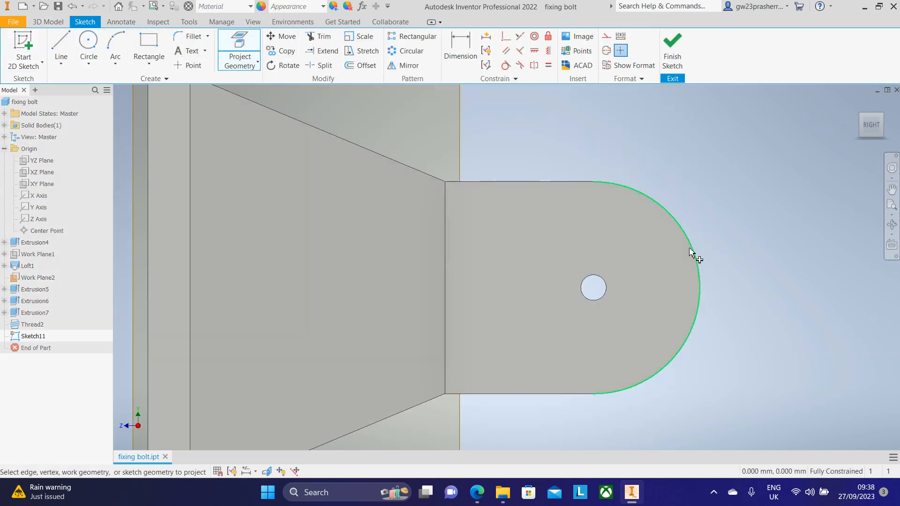
{"action": "left_click", "coordinate": [697, 262]}
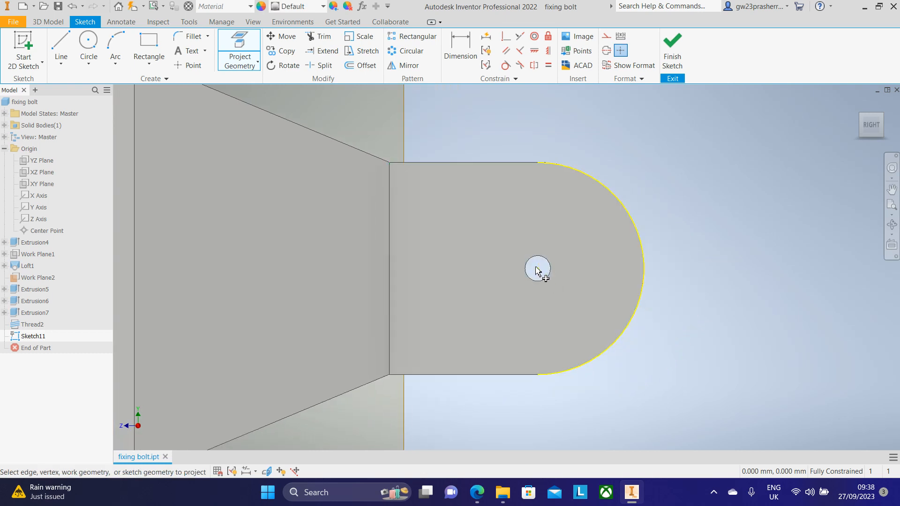
Step: Draw an 8 mm diameter circle concentric with the existing hole on the lug's right side face
{"action": "left_click", "coordinate": [89, 43]}
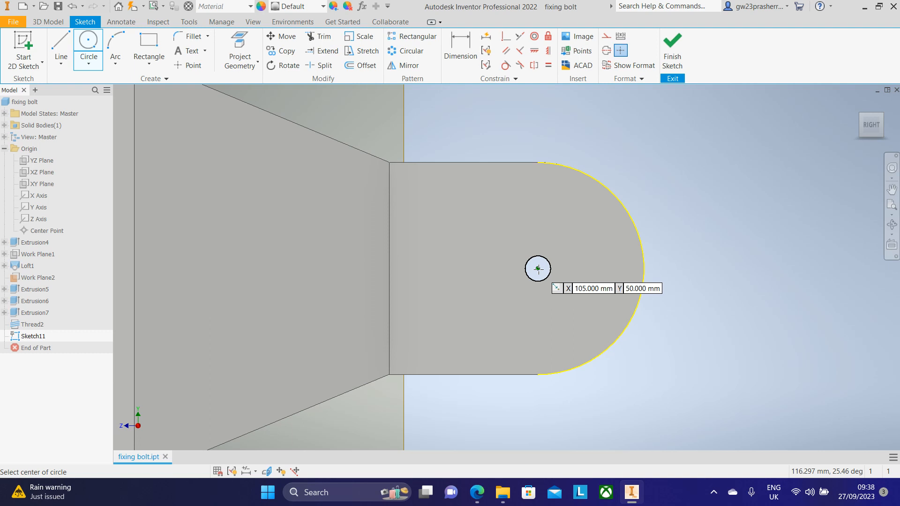
{"action": "left_click", "coordinate": [538, 268]}
{"action": "type", "text": "8"}
{"action": "key", "text": "Return"}
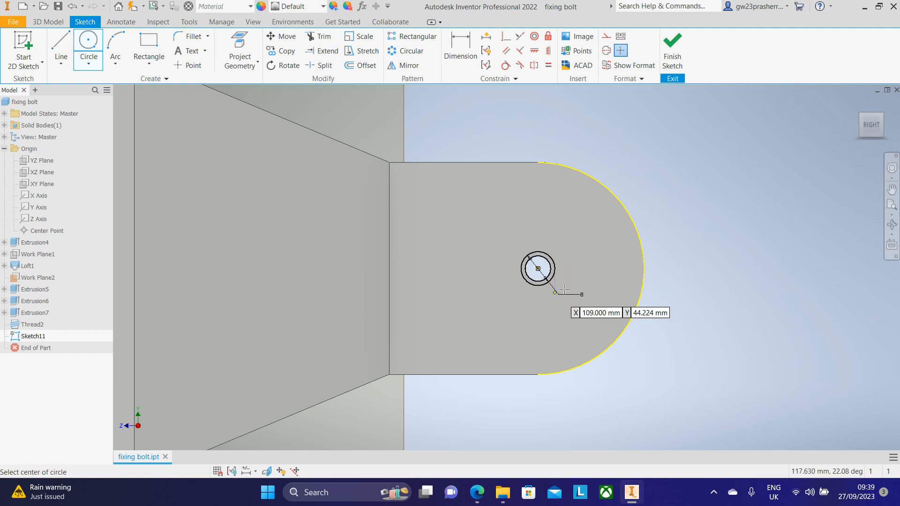
Step: Cut the 8 mm circle 10 mm into the lug's right arm with a flipped extrusion
{"action": "left_click", "coordinate": [672, 56]}
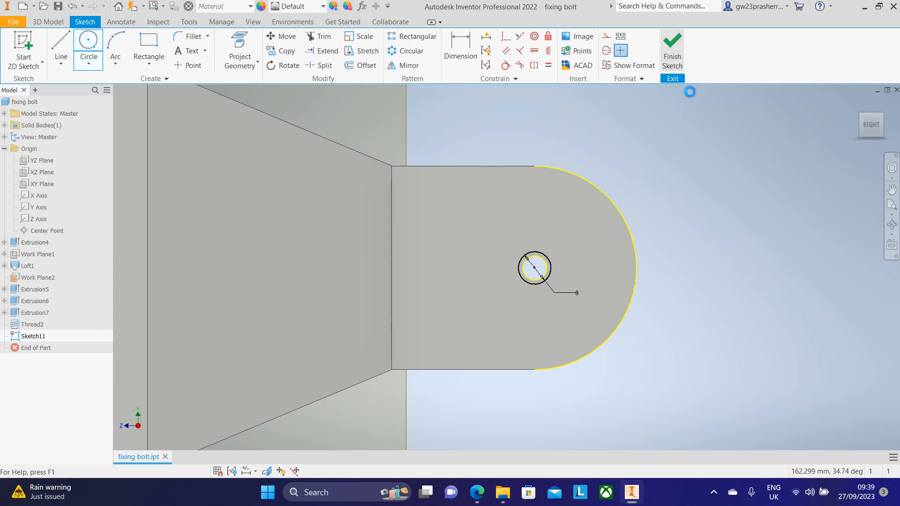
{"action": "left_click", "coordinate": [861, 115]}
{"action": "scroll", "coordinate": [586, 248], "scroll_direction": "down", "scroll_amount": 5}
{"action": "scroll", "coordinate": [583, 236], "scroll_direction": "down", "scroll_amount": 3}
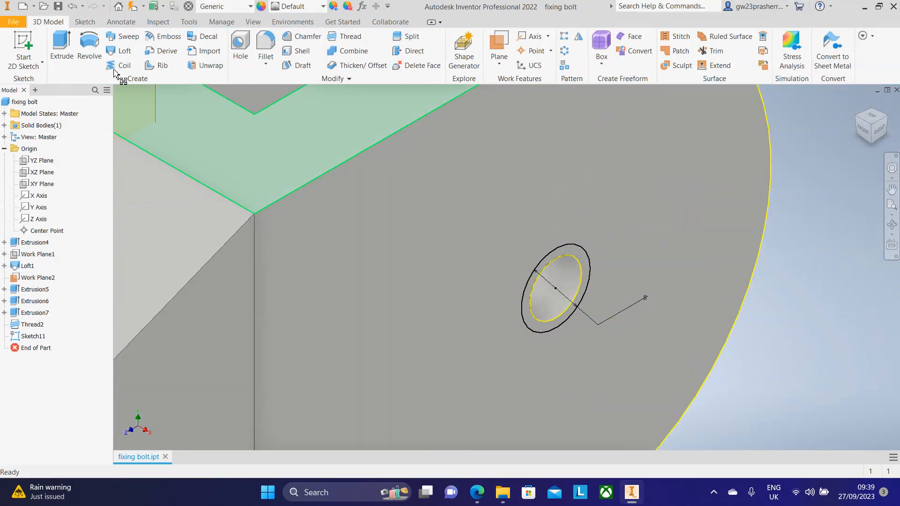
{"action": "left_click", "coordinate": [62, 50]}
{"action": "left_click", "coordinate": [568, 252]}
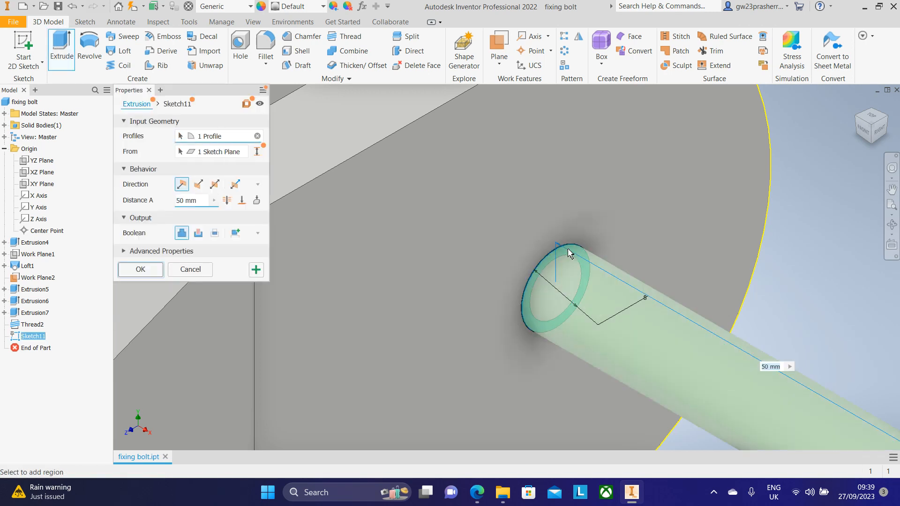
{"action": "left_click", "coordinate": [198, 185]}
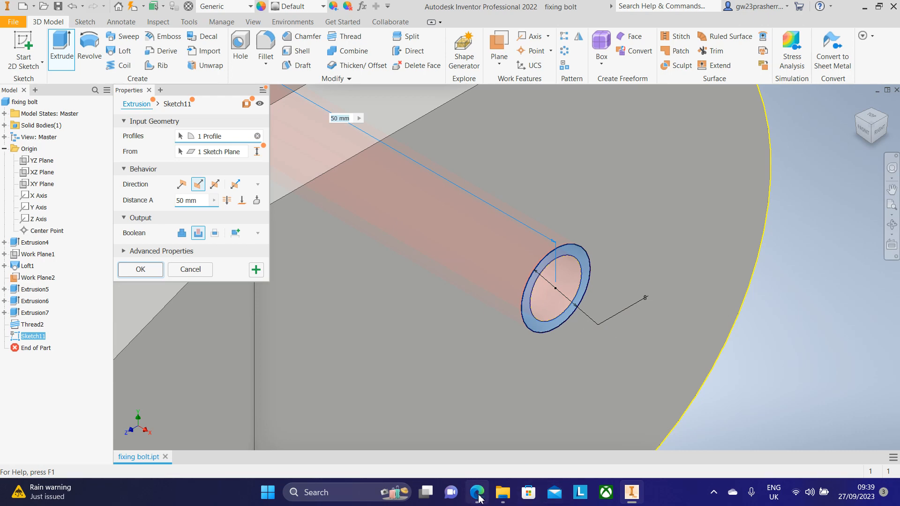
{"action": "mouse_move", "coordinate": [478, 495]}
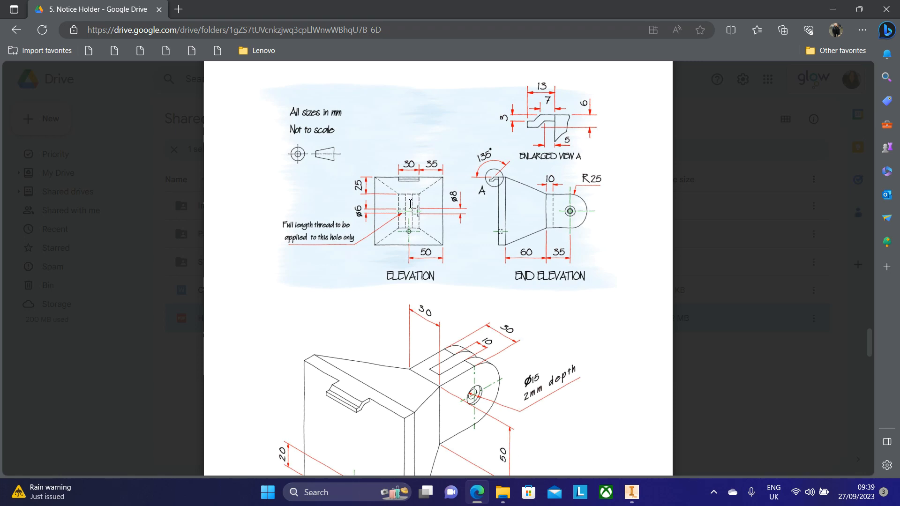
{"action": "left_click", "coordinate": [632, 493]}
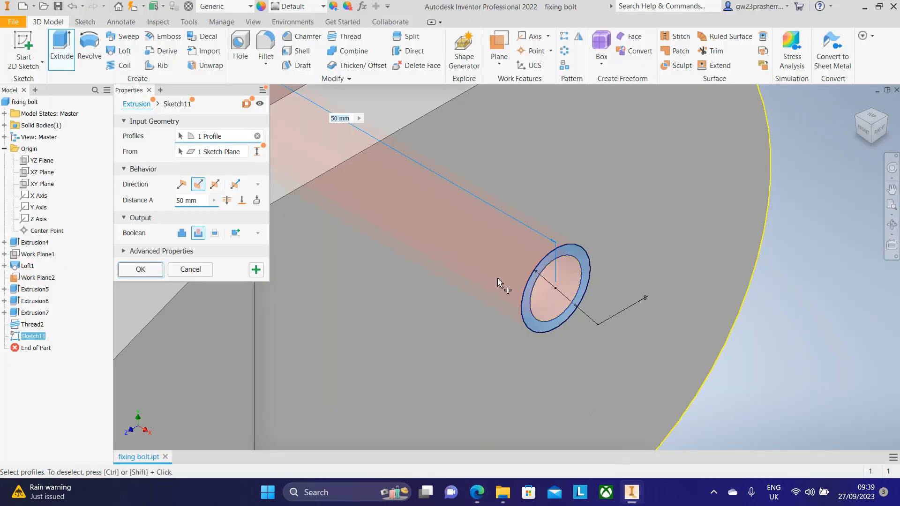
{"action": "left_click", "coordinate": [206, 204]}
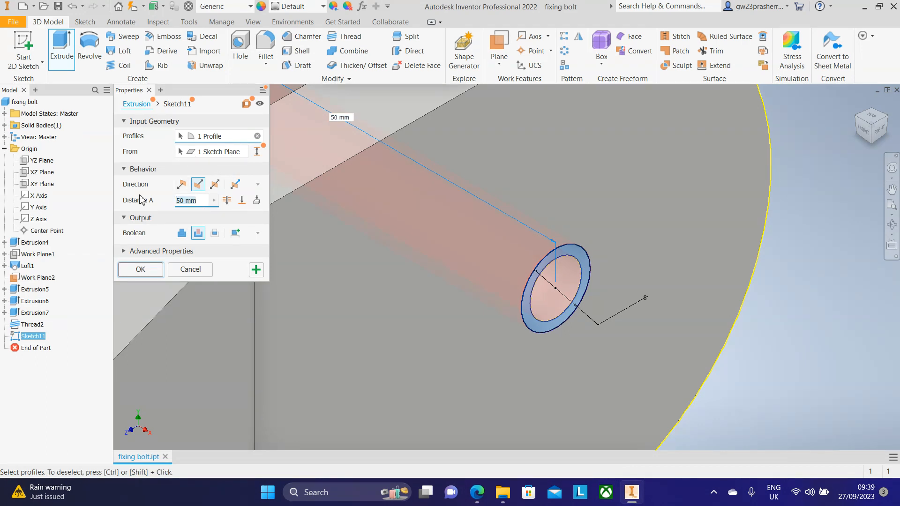
{"action": "type", "text": "10"}
{"action": "key", "text": "Return"}
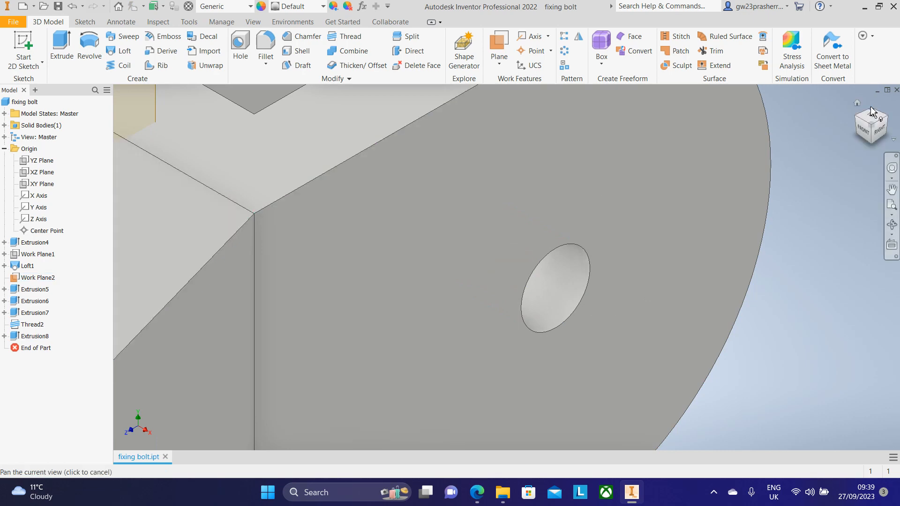
Step: Examine the holes in both lug arms from several angles and consult the coursework drawing for the remaining hole details
{"action": "left_click", "coordinate": [879, 130]}
{"action": "left_click", "coordinate": [879, 130]}
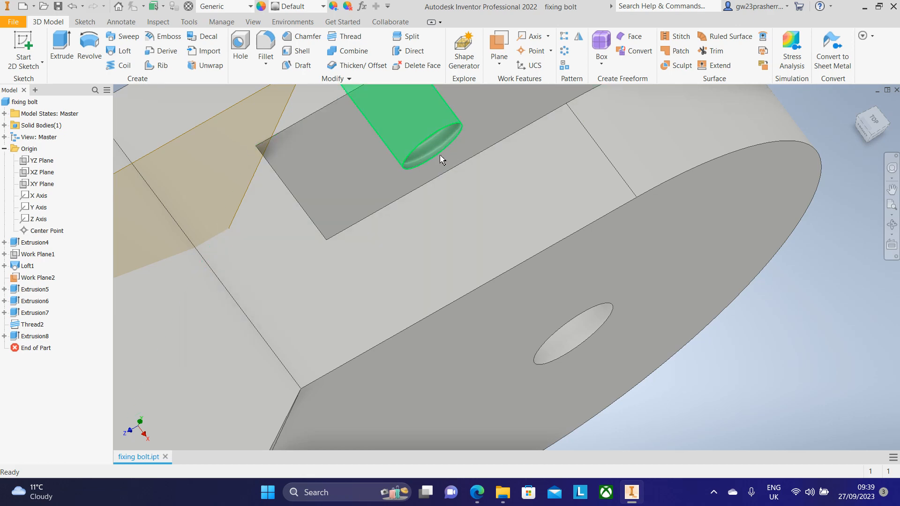
{"action": "scroll", "coordinate": [804, 280], "scroll_direction": "up", "scroll_amount": 3}
{"action": "middle_click_drag", "start_coordinate": [812, 324], "coordinate": [736, 268]}
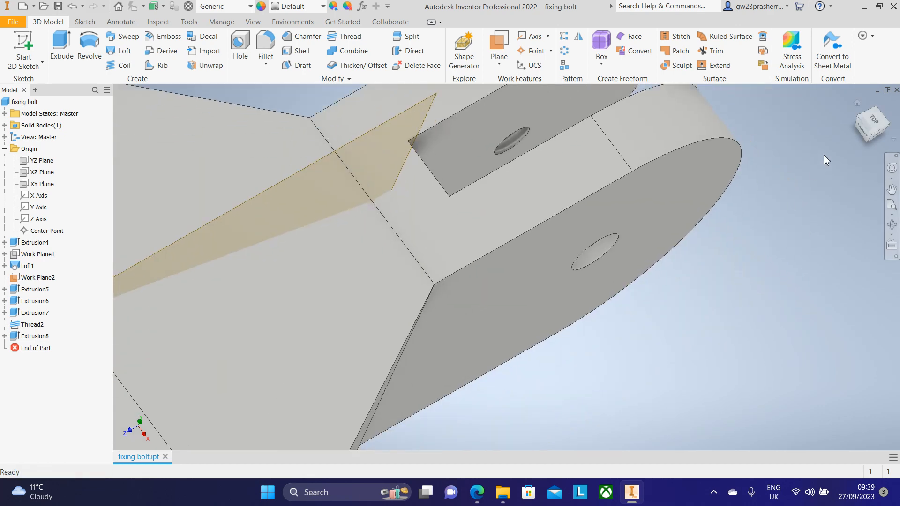
{"action": "left_click", "coordinate": [878, 137]}
{"action": "scroll", "coordinate": [574, 355], "scroll_direction": "down", "scroll_amount": 3}
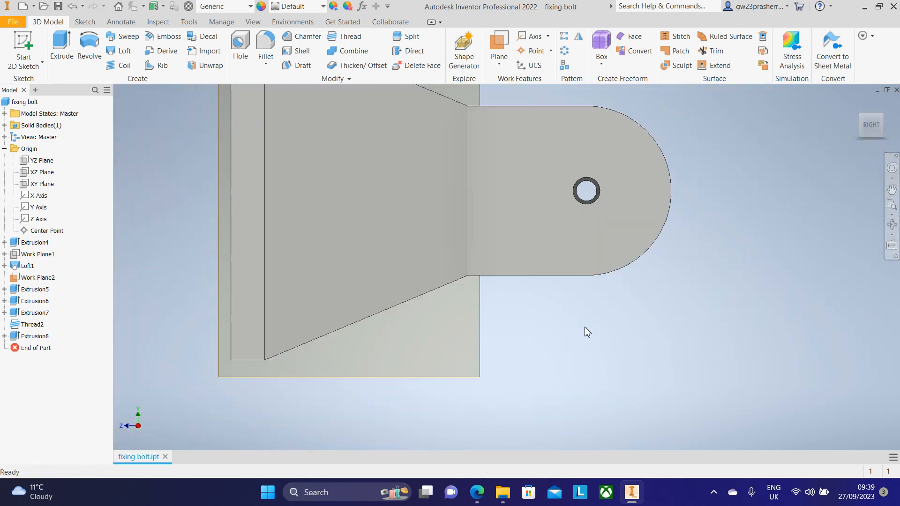
{"action": "middle_click_drag", "start_coordinate": [585, 329], "coordinate": [543, 383]}
{"action": "left_click", "coordinate": [477, 493]}
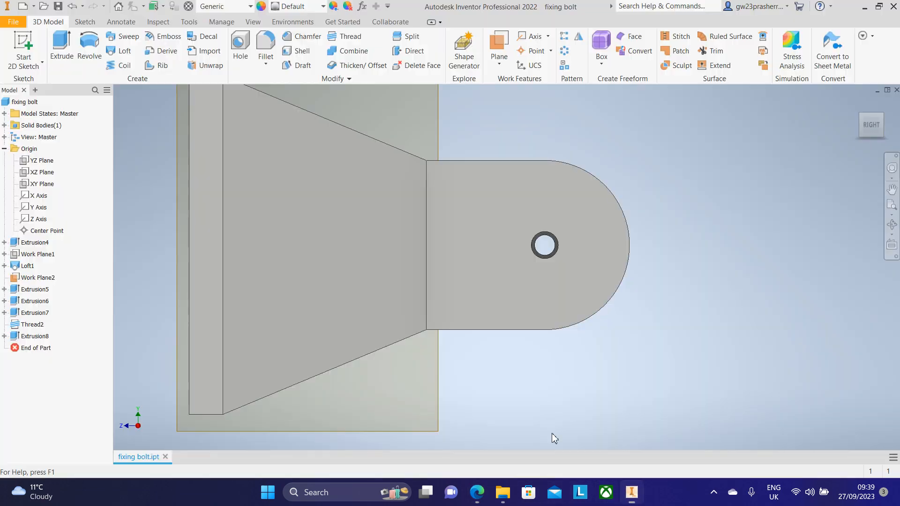
{"action": "left_click", "coordinate": [633, 493]}
Step: Start a new sketch on the lug's right side face and project the arc of its rounded end
{"action": "left_click", "coordinate": [35, 45]}
{"action": "left_click", "coordinate": [592, 227]}
{"action": "mouse_move", "coordinate": [699, 286]}
{"action": "middle_mouse_down"}
{"action": "mouse_move", "coordinate": [719, 307]}
{"action": "mouse_move", "coordinate": [499, 295]}
{"action": "middle_mouse_up"}
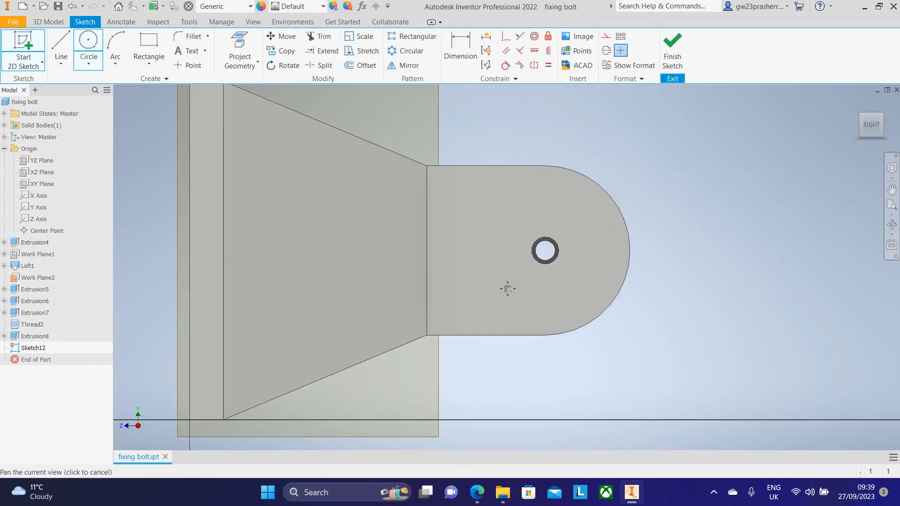
{"action": "scroll", "coordinate": [572, 240], "scroll_direction": "up", "scroll_amount": 5}
{"action": "scroll", "coordinate": [555, 246], "scroll_direction": "down", "scroll_amount": 5}
{"action": "left_click", "coordinate": [240, 49]}
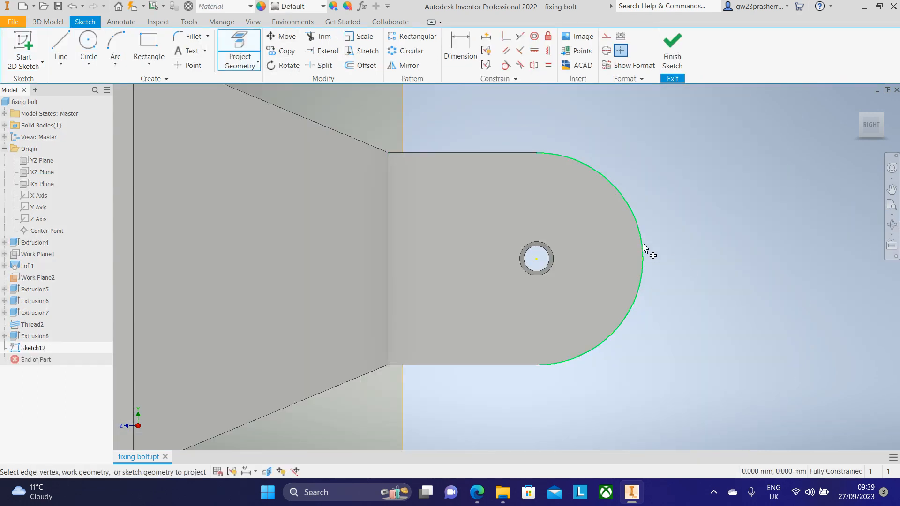
{"action": "left_click", "coordinate": [648, 258]}
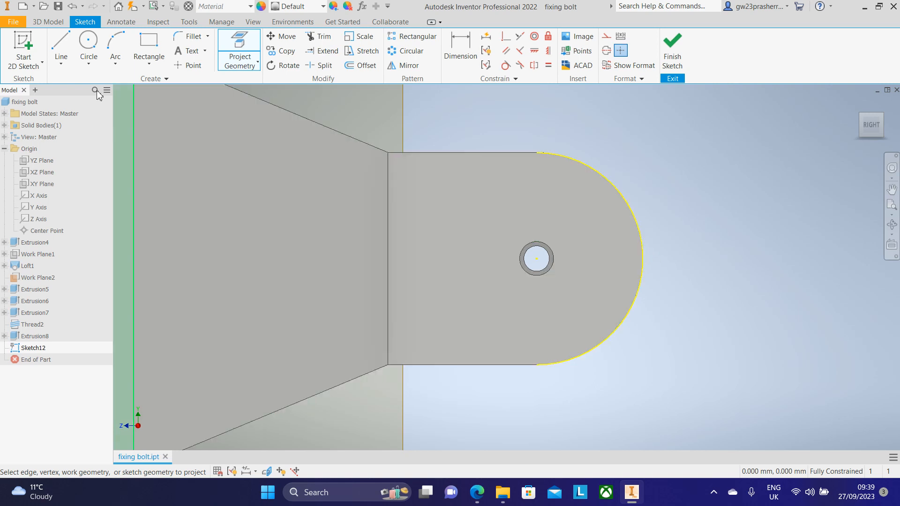
Step: Draw a 15 mm diameter circle concentric with the 8 mm hole, checking the diameter against the coursework drawing
{"action": "left_click", "coordinate": [87, 44]}
{"action": "left_click", "coordinate": [537, 259]}
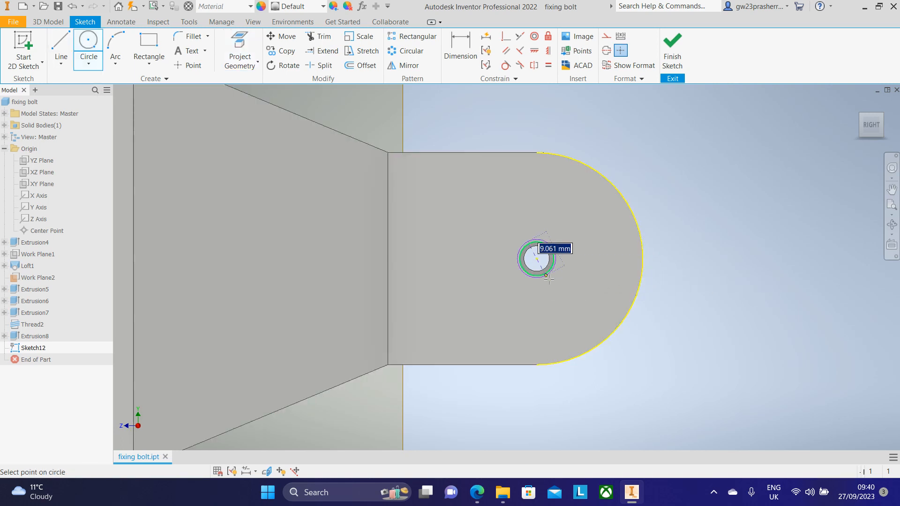
{"action": "left_click", "coordinate": [478, 493]}
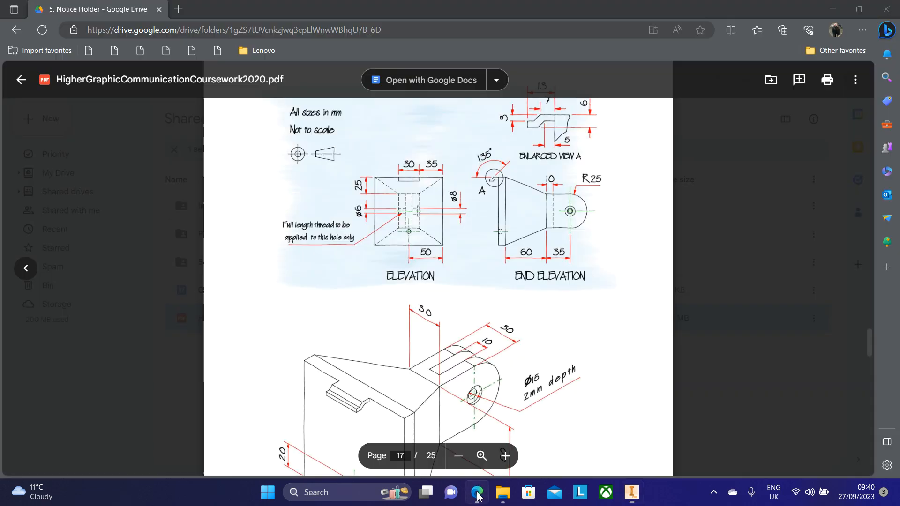
{"action": "left_click", "coordinate": [631, 492]}
{"action": "type", "text": "15"}
{"action": "key", "text": "Return"}
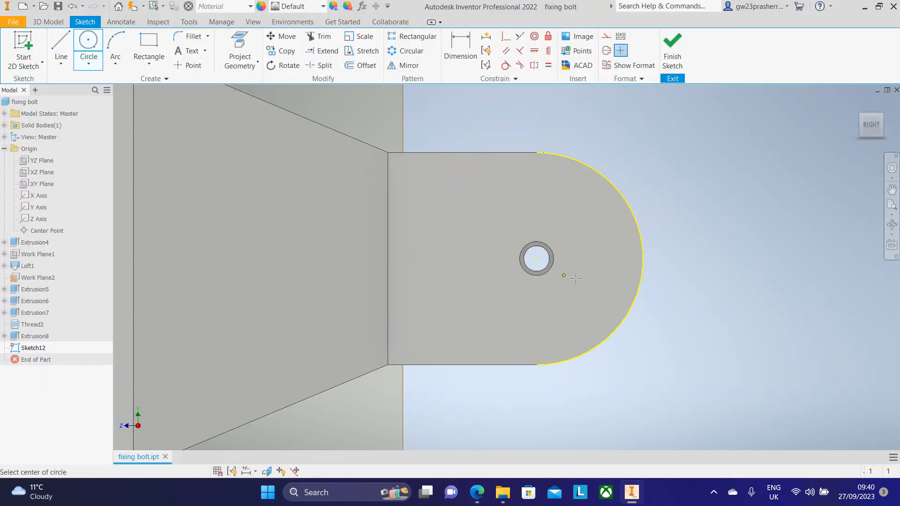
Step: Cut the 15 mm circle 2 mm deep into the lug's right side face with a flipped extrusion
{"action": "left_click", "coordinate": [672, 51]}
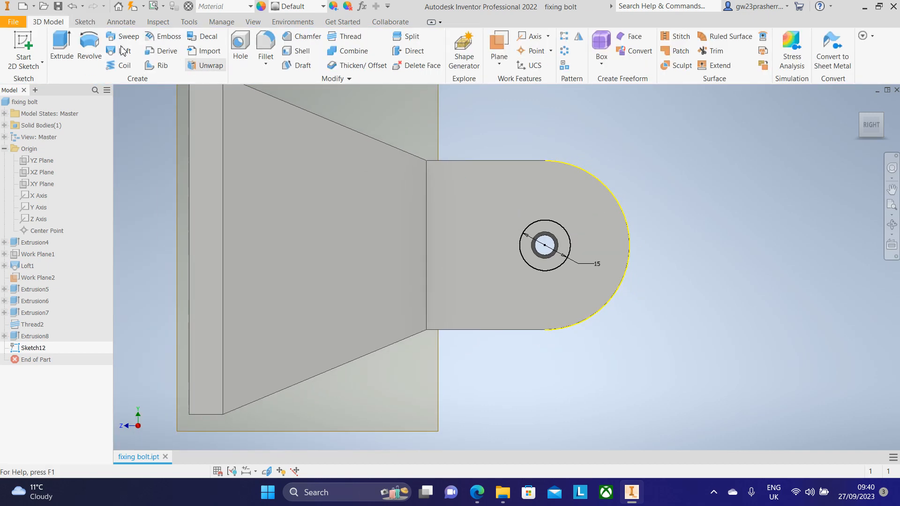
{"action": "left_click", "coordinate": [61, 47]}
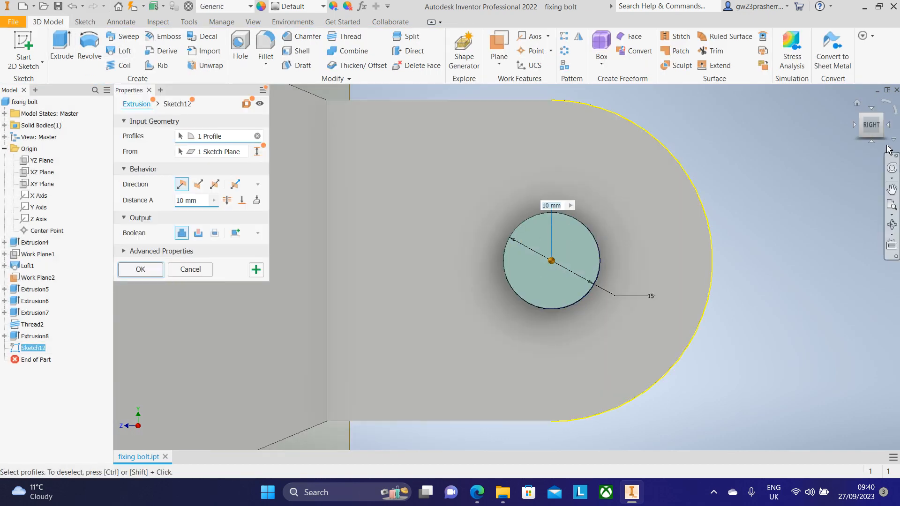
{"action": "left_click", "coordinate": [861, 115]}
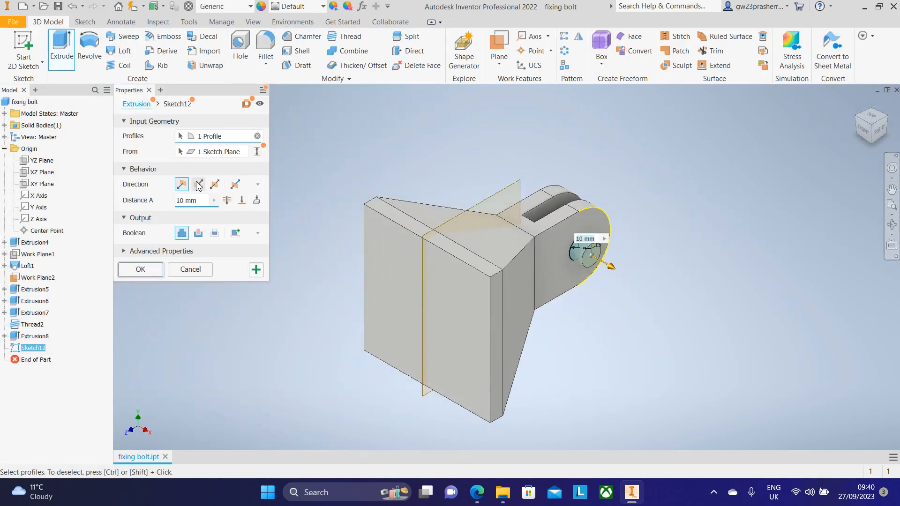
{"action": "left_click", "coordinate": [198, 184]}
{"action": "type", "text": "2"}
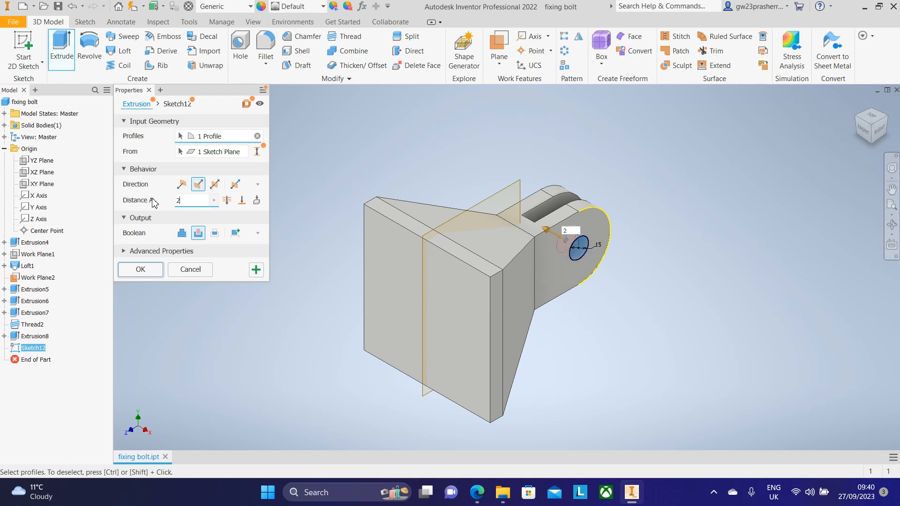
{"action": "scroll", "coordinate": [586, 247], "scroll_direction": "up", "scroll_amount": 2}
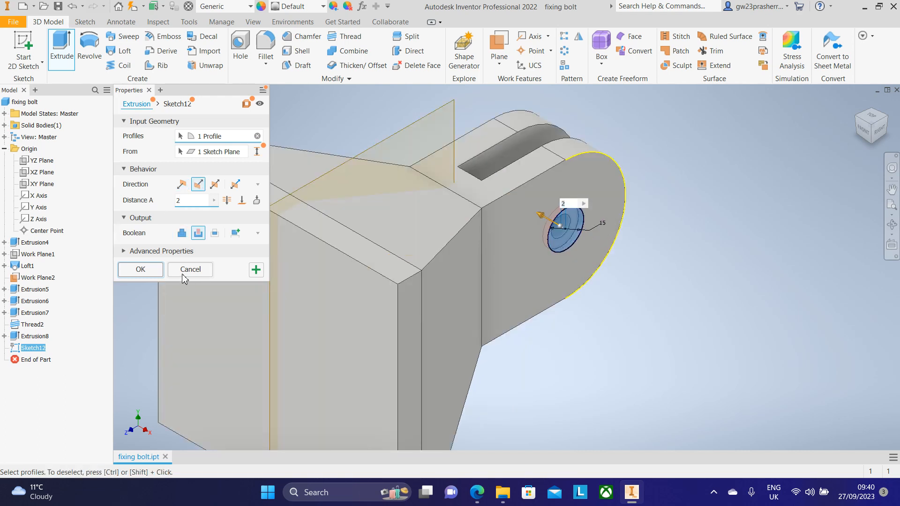
{"action": "left_click", "coordinate": [139, 270]}
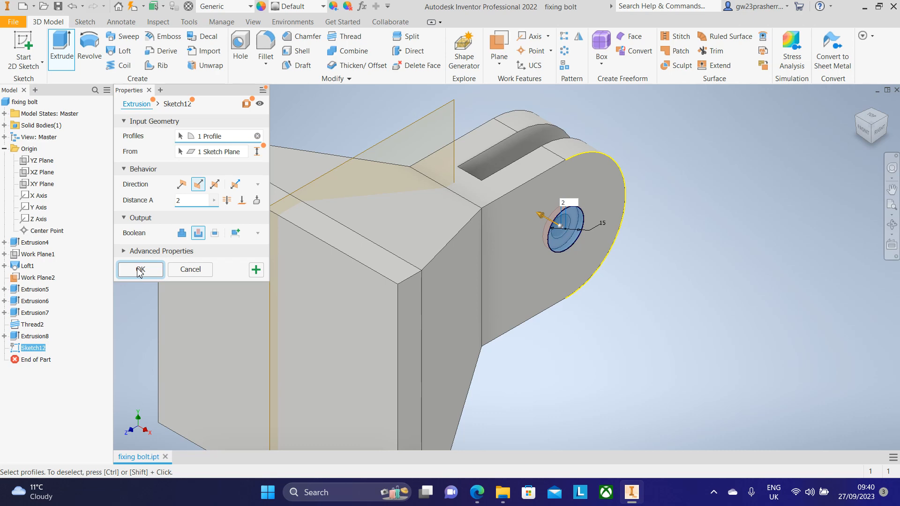
Step: Examine both sides of the lug, then check the coursework drawing for the blind hole in the square plate
{"action": "scroll", "coordinate": [606, 229], "scroll_direction": "up", "scroll_amount": 3}
{"action": "scroll", "coordinate": [732, 307], "scroll_direction": "down", "scroll_amount": 3}
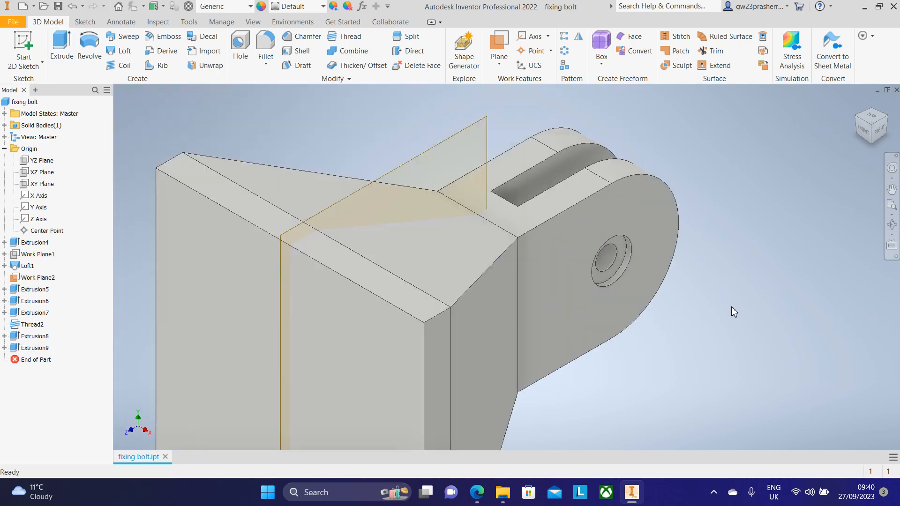
{"action": "left_click", "coordinate": [857, 118]}
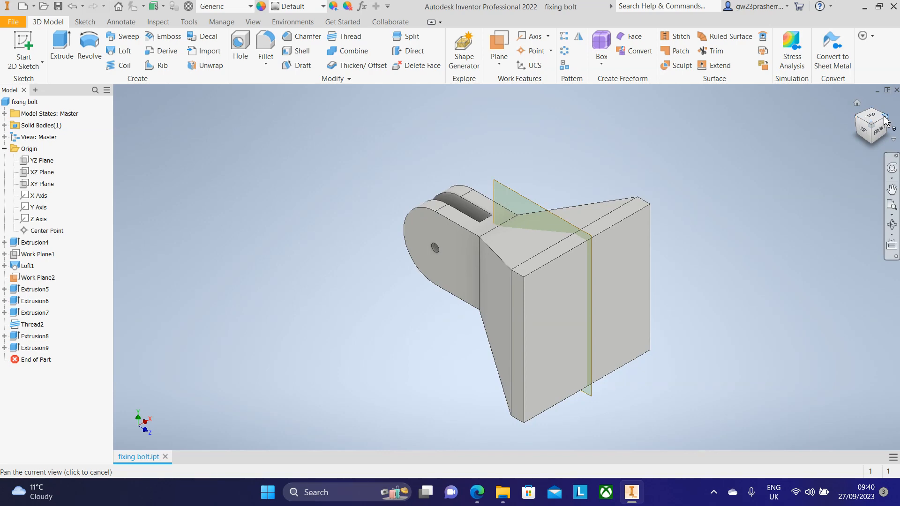
{"action": "left_click", "coordinate": [890, 123]}
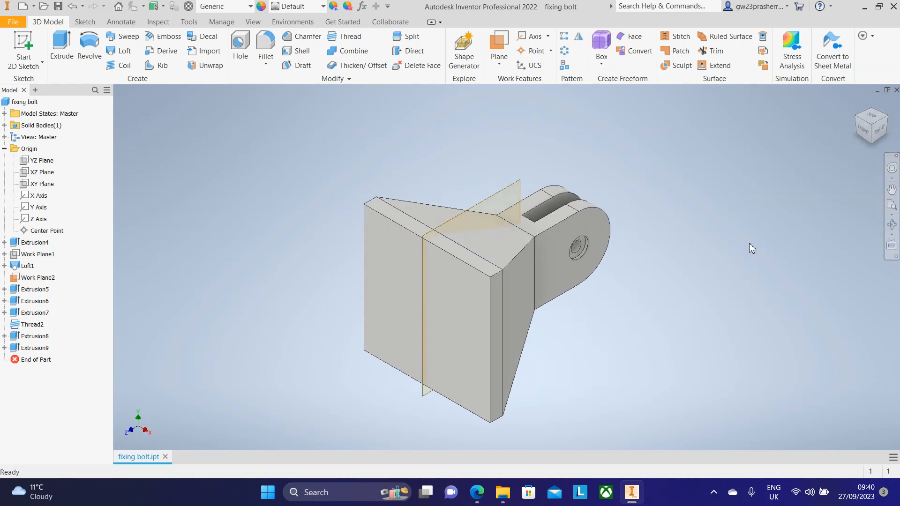
{"action": "scroll", "coordinate": [451, 234], "scroll_direction": "up", "scroll_amount": 4}
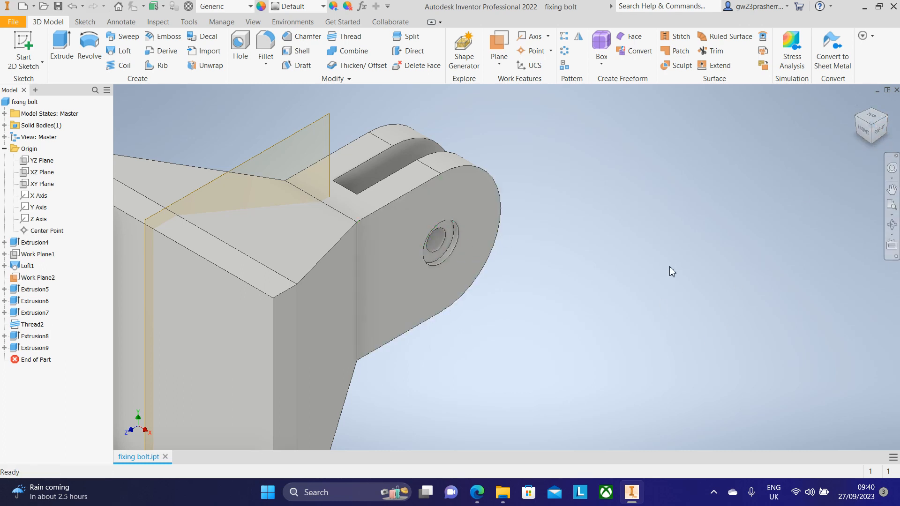
{"action": "scroll", "coordinate": [553, 254], "scroll_direction": "down", "scroll_amount": 2}
{"action": "middle_click_drag", "start_coordinate": [584, 258], "coordinate": [646, 213]}
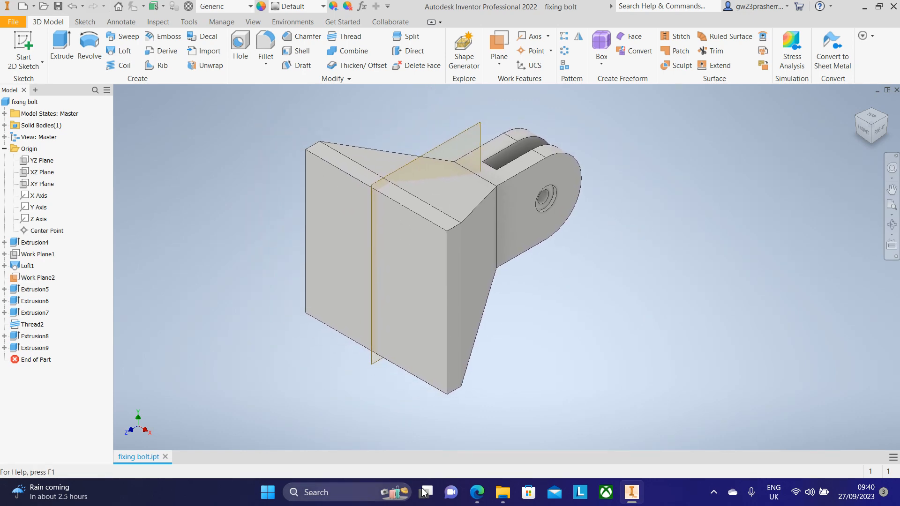
{"action": "left_click", "coordinate": [479, 491]}
{"action": "scroll", "coordinate": [476, 320], "scroll_direction": "down", "scroll_amount": 5}
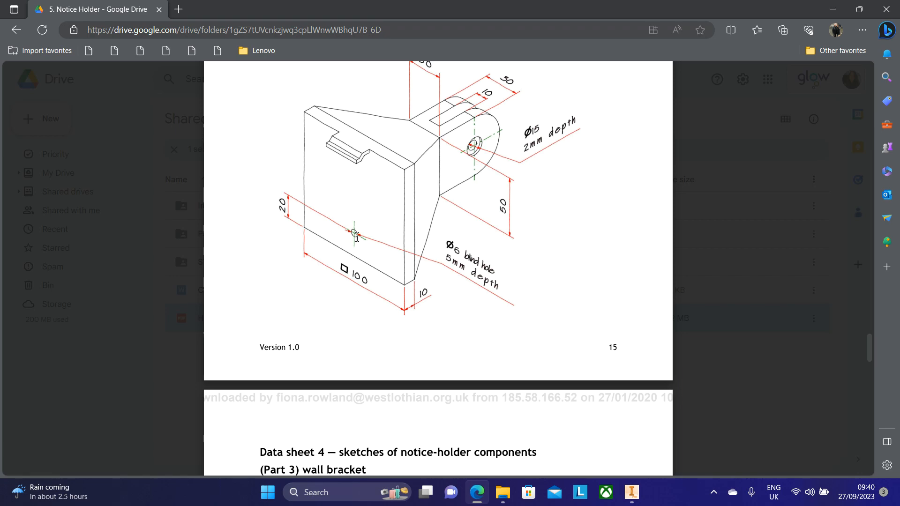
{"action": "left_click", "coordinate": [632, 492]}
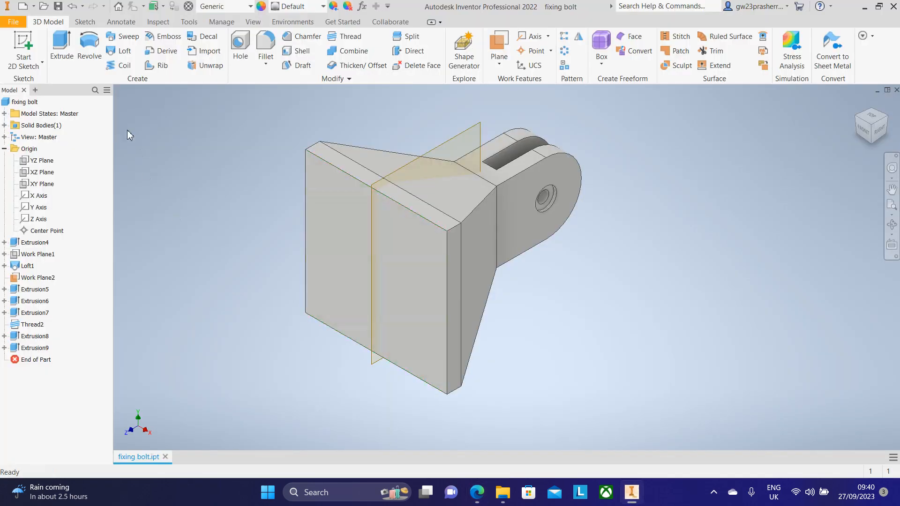
Step: Start a sketch on the square plate's front face and draw a 6 mm diameter circle on its vertical centreline below the centre
{"action": "left_click", "coordinate": [25, 44]}
{"action": "left_click", "coordinate": [416, 291]}
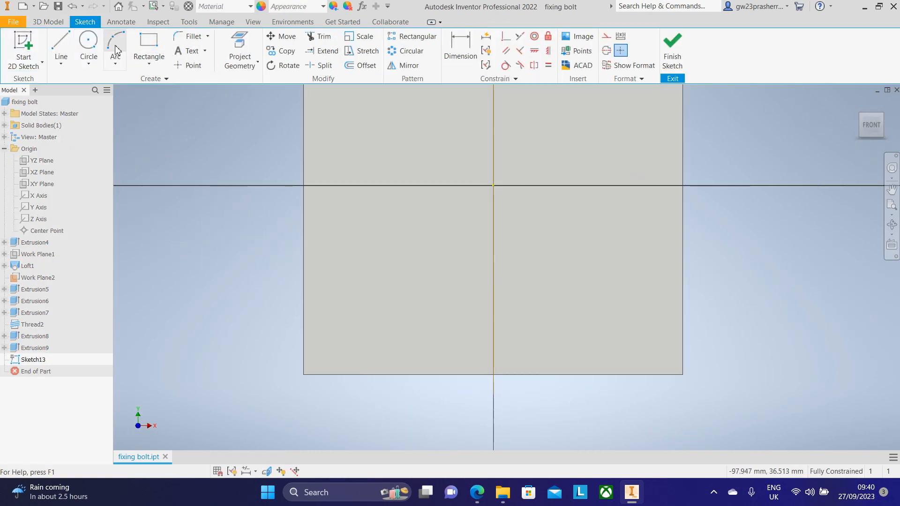
{"action": "left_click", "coordinate": [89, 43]}
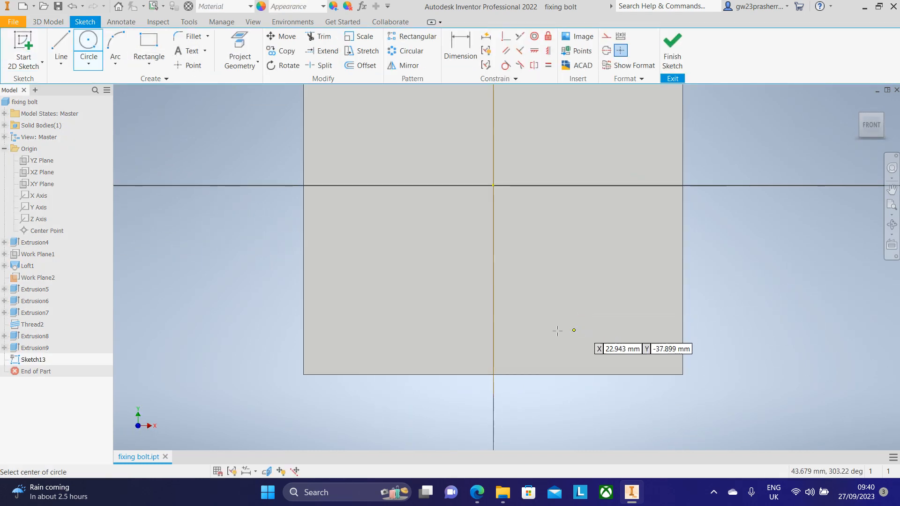
{"action": "left_click", "coordinate": [493, 311]}
{"action": "type", "text": "6"}
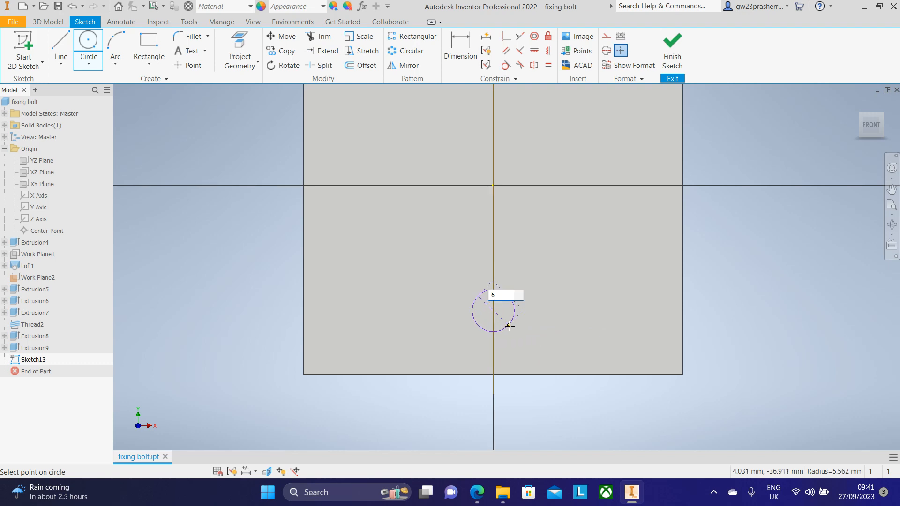
{"action": "key", "text": "Return"}
{"action": "left_click", "coordinate": [633, 493]}
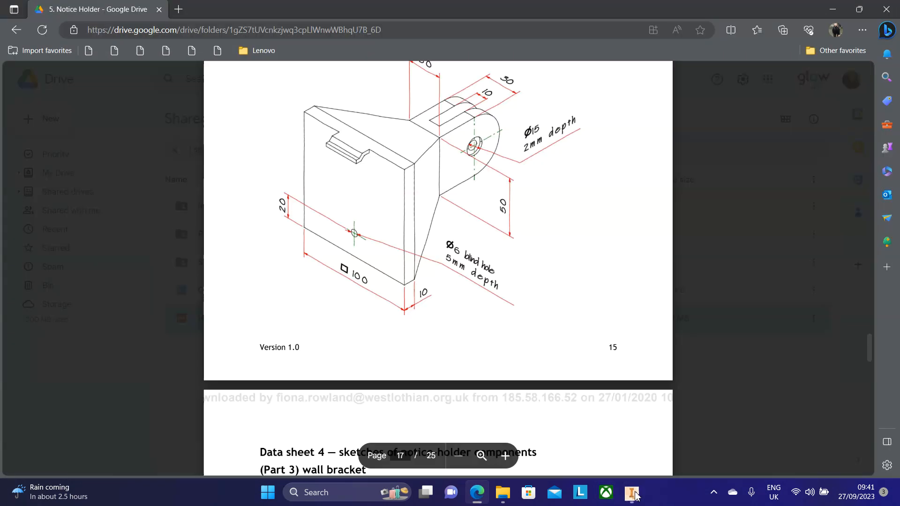
Step: Switch from the coursework drawing back to the fixing bolt part in Inventor
{"action": "left_click", "coordinate": [633, 493]}
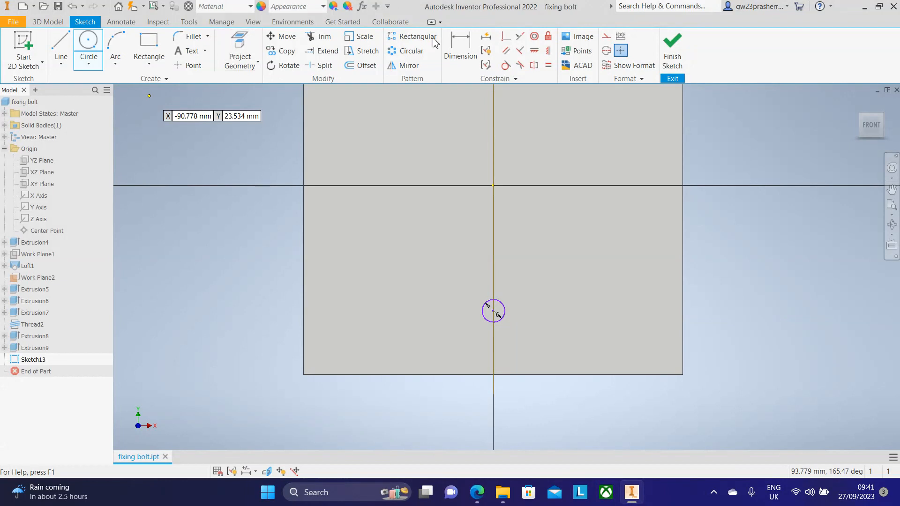
{"action": "left_click", "coordinate": [461, 50]}
{"action": "left_click", "coordinate": [494, 312]}
{"action": "scroll", "coordinate": [494, 312], "scroll_direction": "up", "scroll_amount": 5}
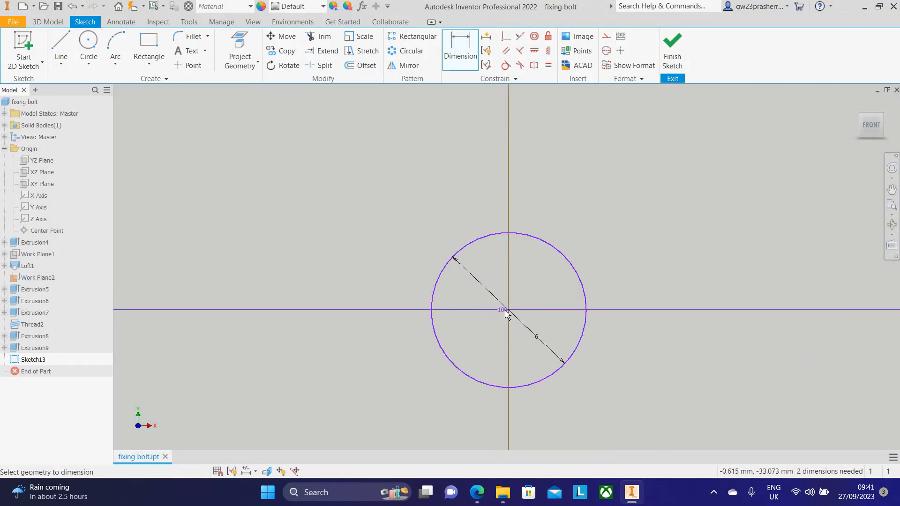
{"action": "left_click", "coordinate": [508, 310]}
{"action": "scroll", "coordinate": [379, 304], "scroll_direction": "up", "scroll_amount": 4}
{"action": "key", "text": "Escape"}
{"action": "scroll", "coordinate": [668, 227], "scroll_direction": "down", "scroll_amount": 5}
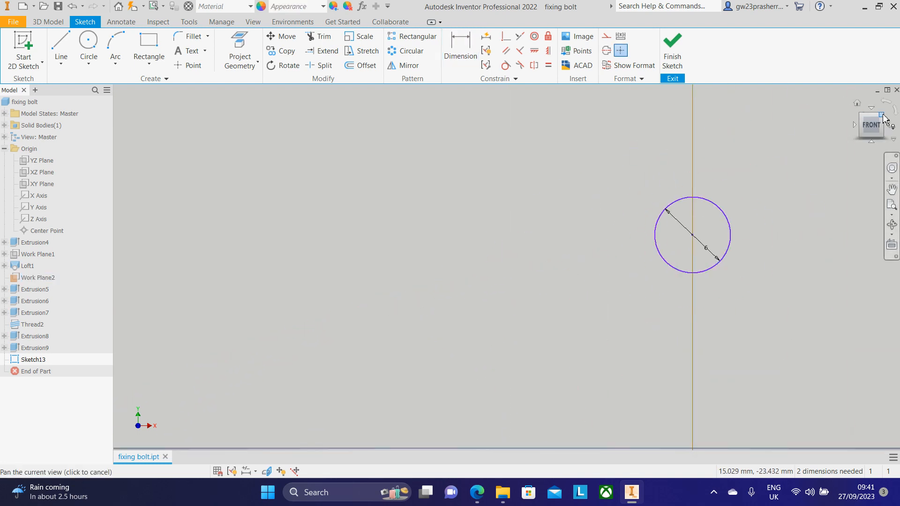
Step: Hide Work Plane2, the vertical work plane running through the middle of the part
{"action": "left_click", "coordinate": [883, 116]}
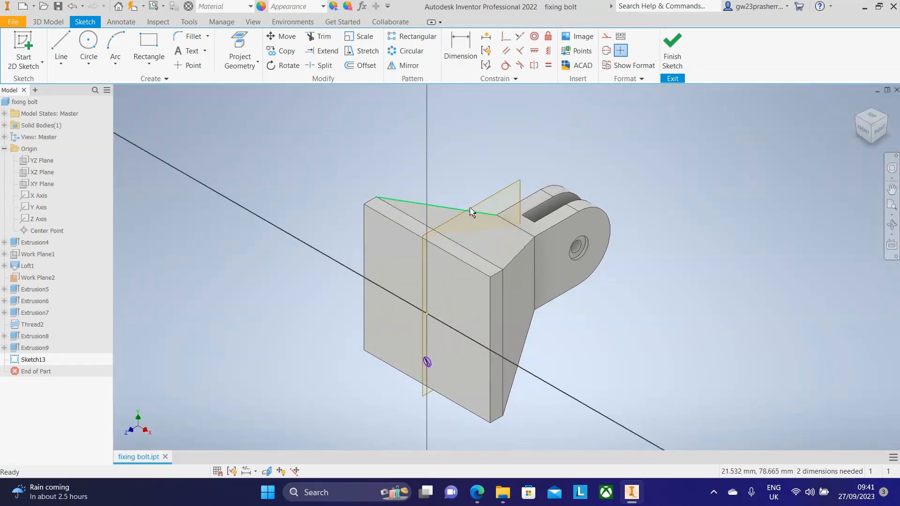
{"action": "right_click", "coordinate": [483, 210]}
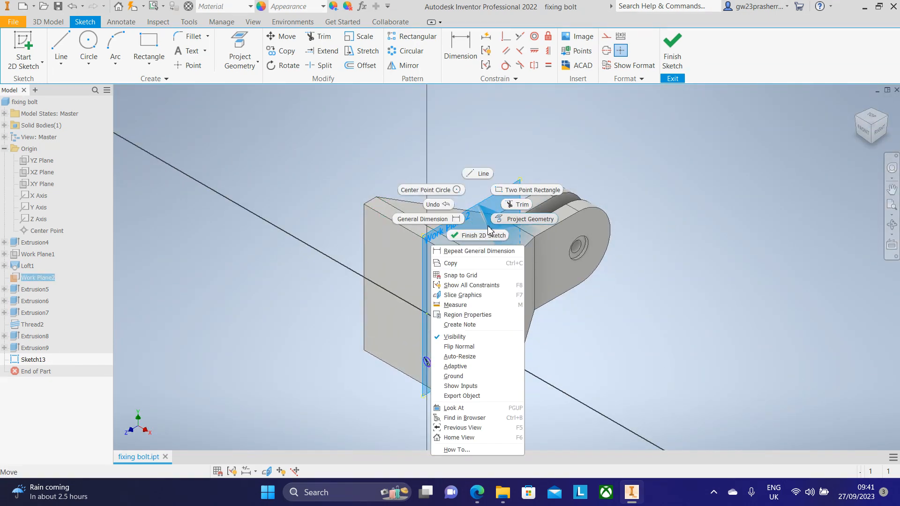
{"action": "left_click", "coordinate": [468, 337]}
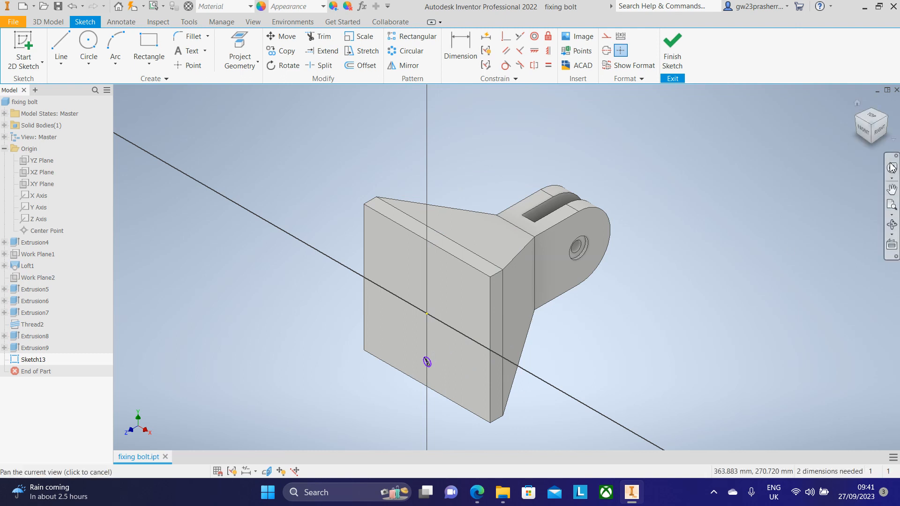
Step: Dimension the circle's centre 20 mm above the bottom edge of the square plate
{"action": "left_click", "coordinate": [864, 129]}
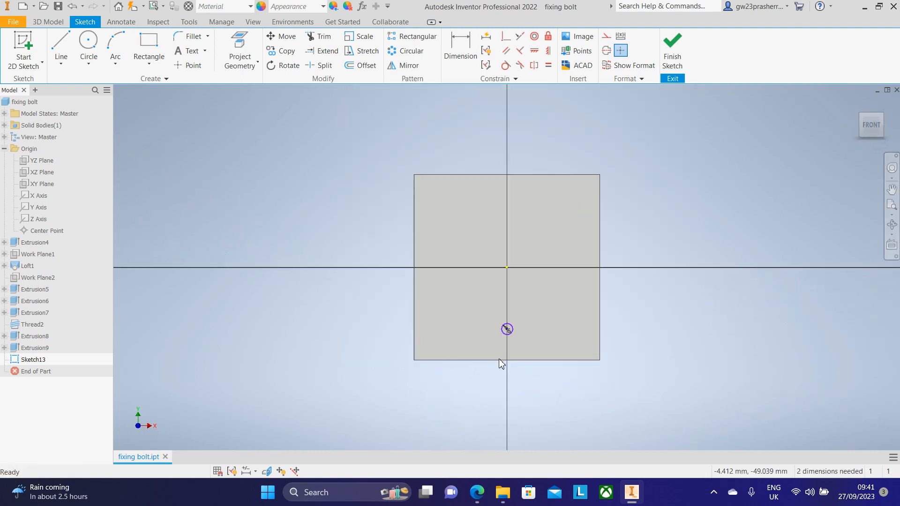
{"action": "scroll", "coordinate": [501, 364], "scroll_direction": "down", "scroll_amount": 5}
{"action": "left_click", "coordinate": [460, 49]}
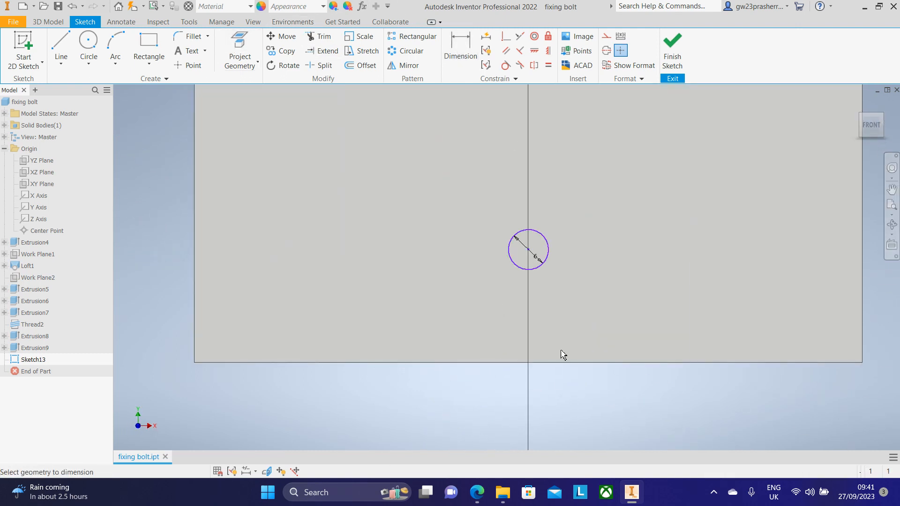
{"action": "left_click", "coordinate": [512, 256]}
{"action": "left_click", "coordinate": [193, 271]}
{"action": "left_click", "coordinate": [141, 244]}
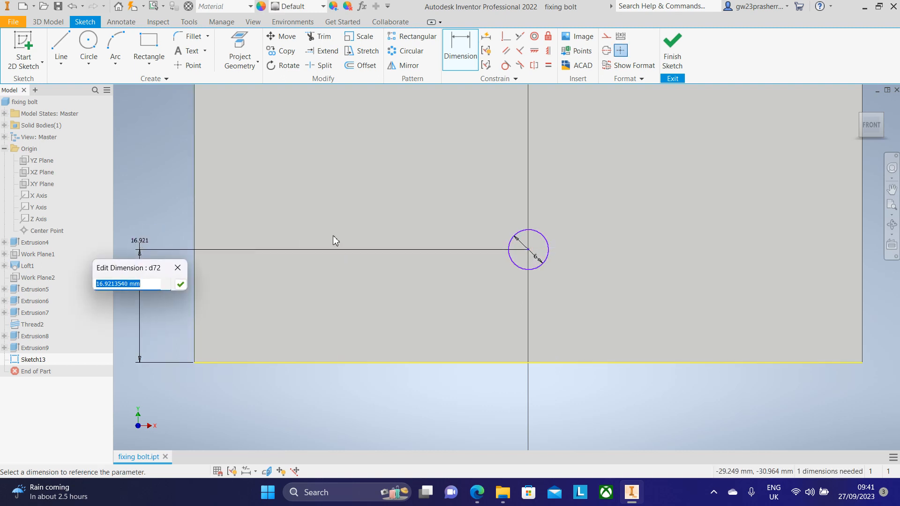
{"action": "type", "text": "20"}
{"action": "key", "text": "Return"}
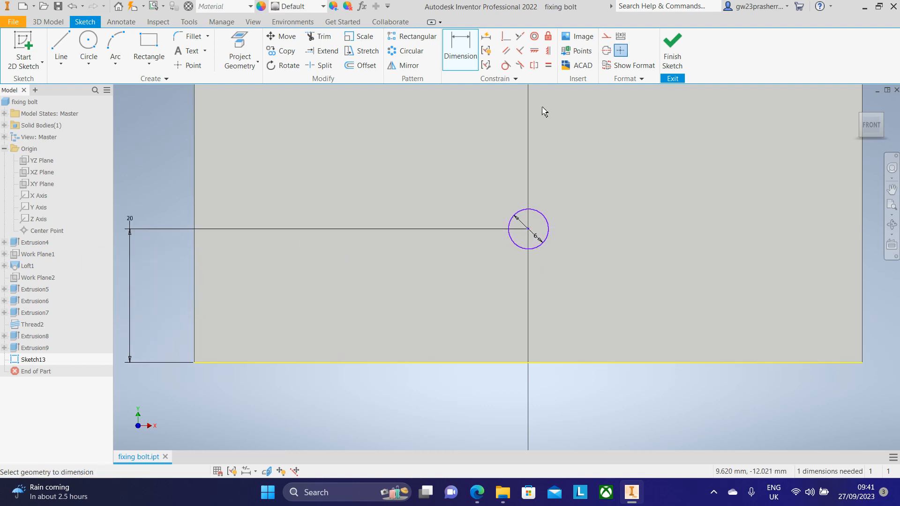
Step: Dimension the circle's centre 50 mm from the plate's right edge and finish the sketch
{"action": "left_click", "coordinate": [864, 204]}
{"action": "left_click", "coordinate": [529, 229]}
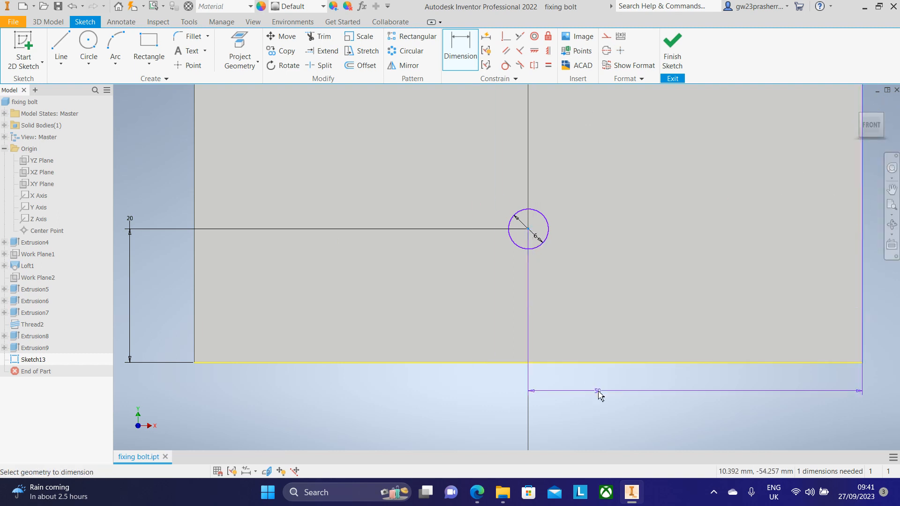
{"action": "left_click", "coordinate": [623, 399]}
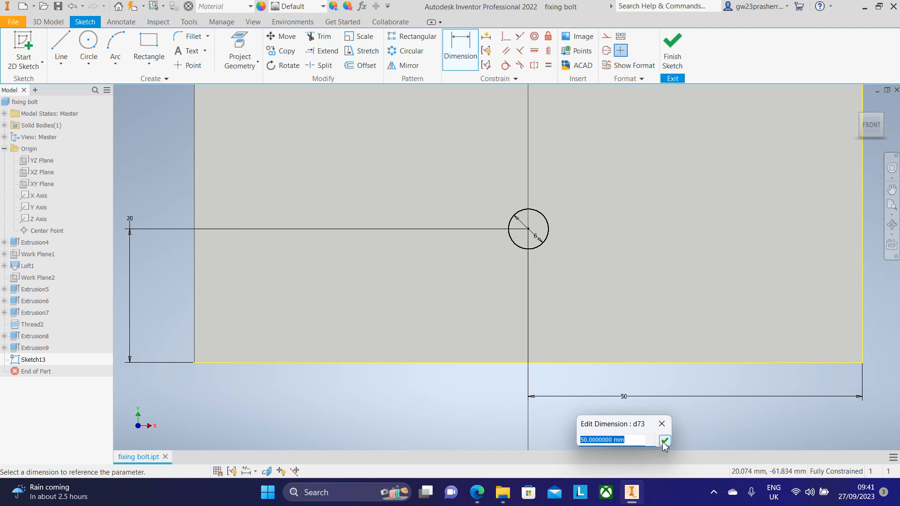
{"action": "left_click", "coordinate": [665, 440]}
{"action": "left_click", "coordinate": [883, 119]}
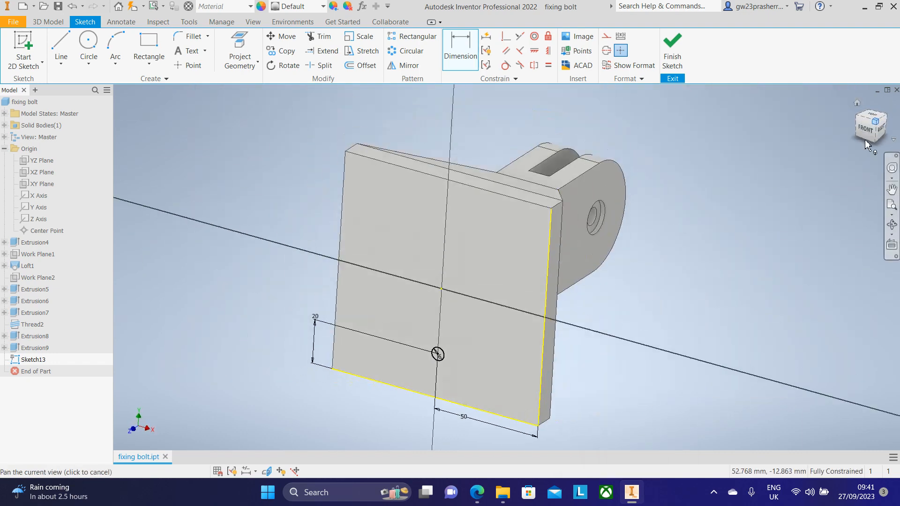
{"action": "scroll", "coordinate": [428, 347], "scroll_direction": "up", "scroll_amount": 3}
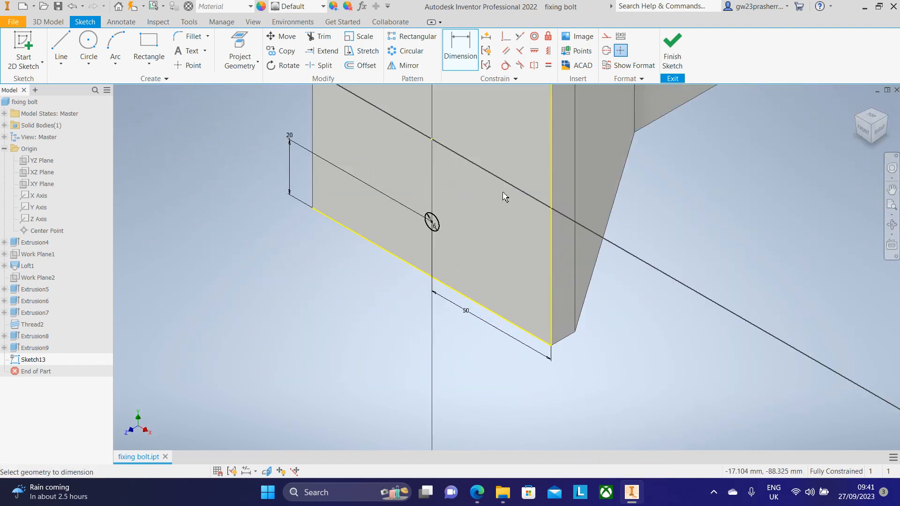
{"action": "left_click", "coordinate": [670, 50]}
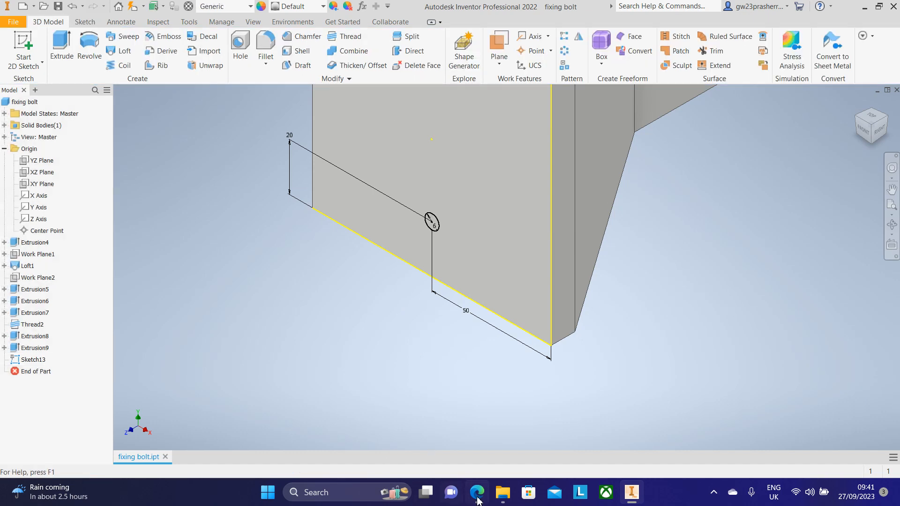
Step: Cut the 6 mm circle 5 mm deep into the front of the square plate as a blind hole
{"action": "left_click", "coordinate": [478, 493]}
{"action": "left_click", "coordinate": [477, 492]}
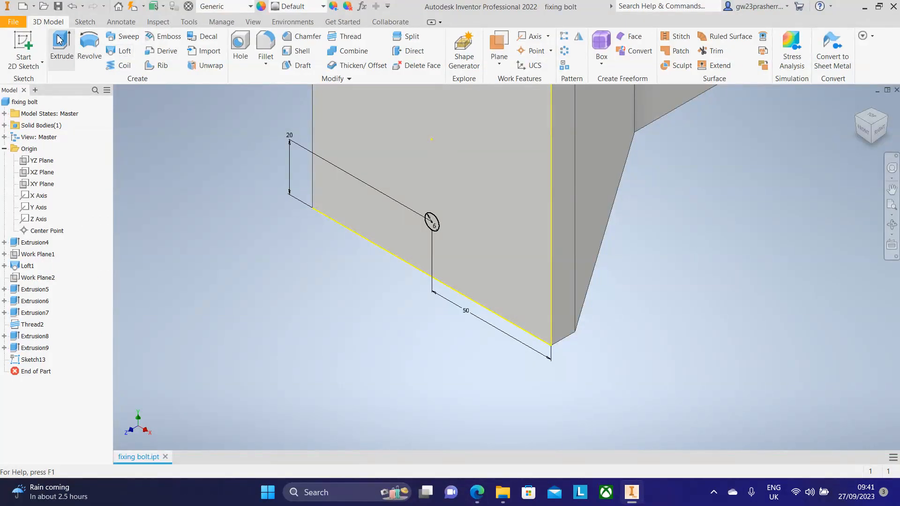
{"action": "left_click", "coordinate": [61, 50]}
{"action": "left_click", "coordinate": [198, 184]}
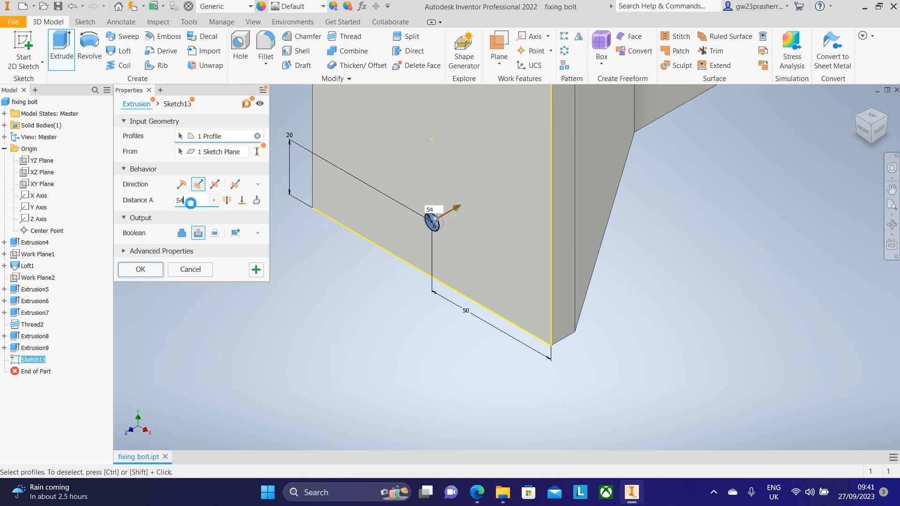
{"action": "key", "text": "BackSpace"}
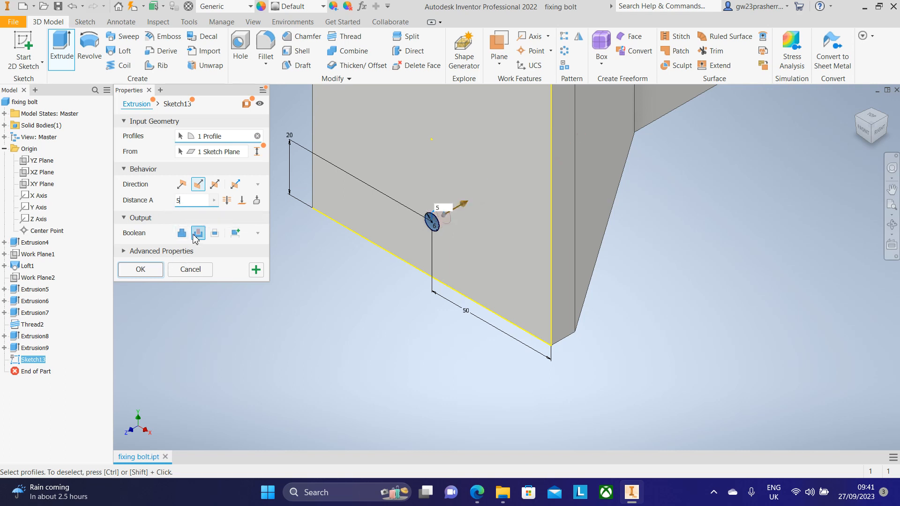
{"action": "left_click", "coordinate": [151, 269]}
{"action": "scroll", "coordinate": [335, 338], "scroll_direction": "down", "scroll_amount": 3}
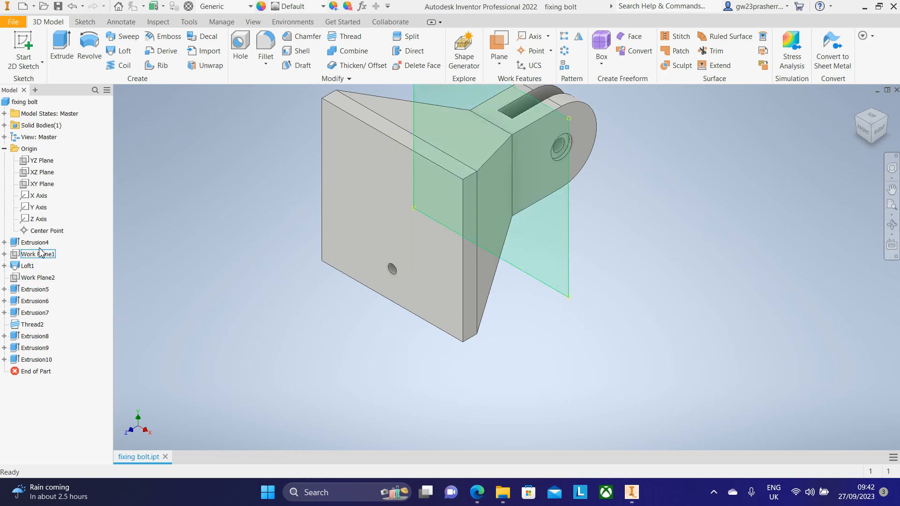
Step: Make Work Plane2 through the middle of the part visible again
{"action": "left_click", "coordinate": [4, 150]}
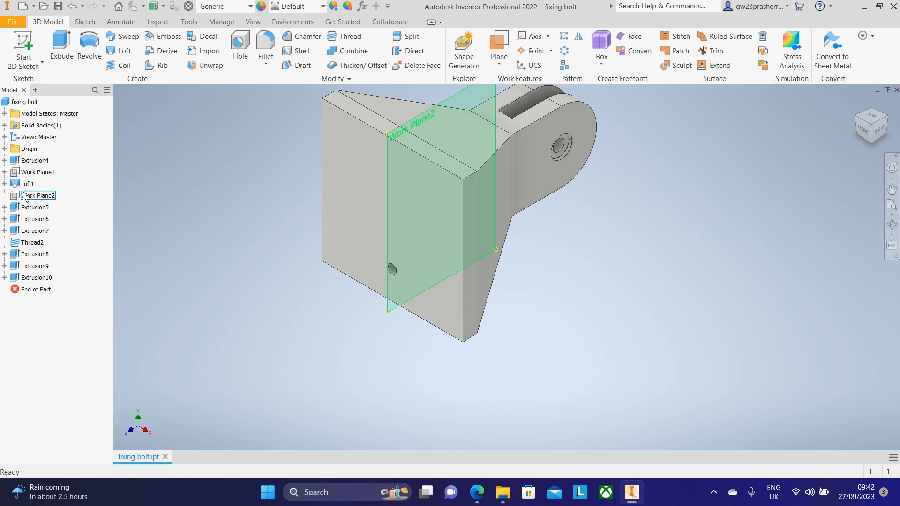
{"action": "right_click", "coordinate": [47, 201]}
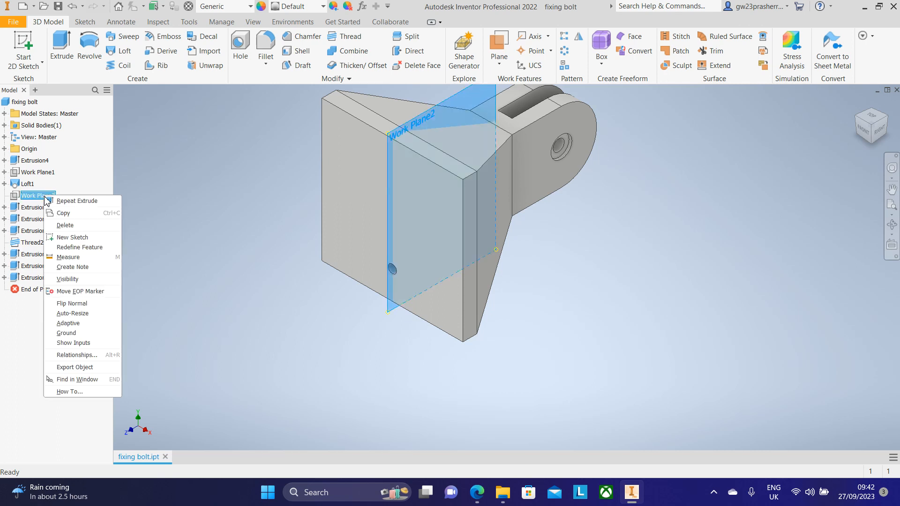
{"action": "left_click", "coordinate": [68, 280]}
{"action": "middle_click_drag", "start_coordinate": [277, 247], "coordinate": [269, 364]}
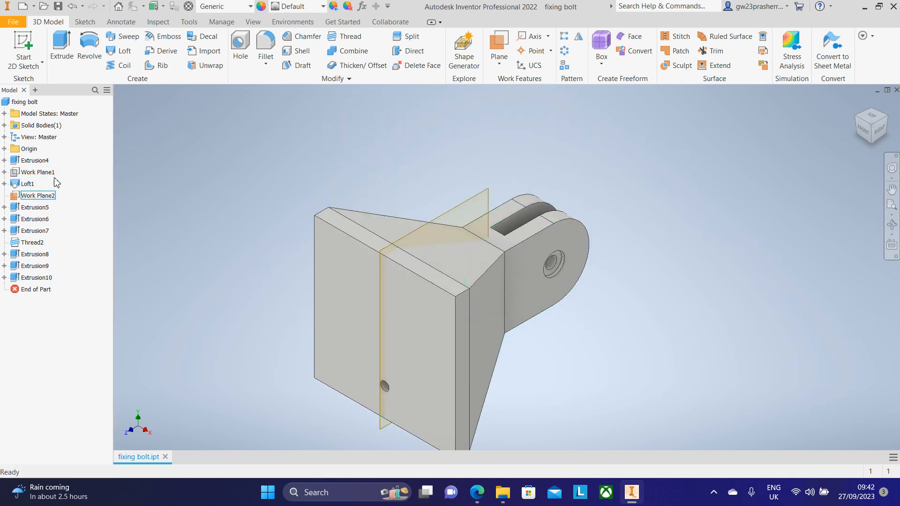
{"action": "left_click", "coordinate": [4, 149]}
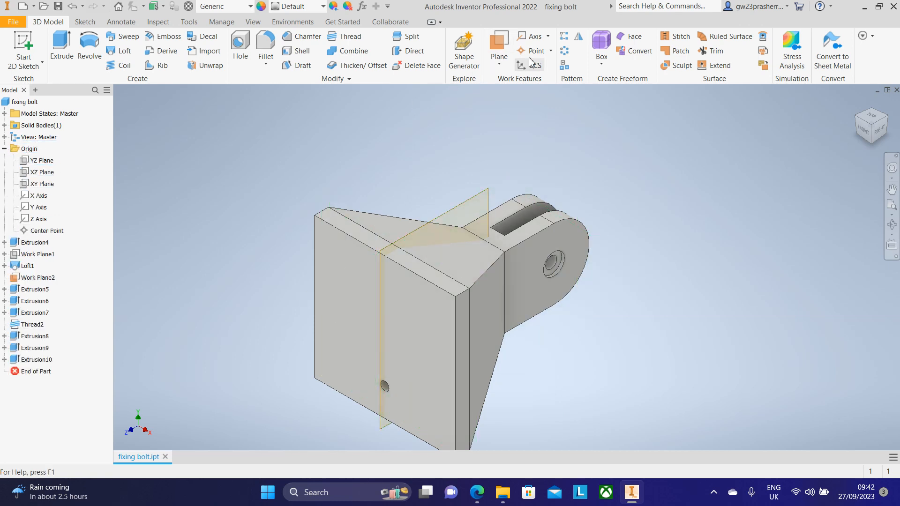
{"action": "left_click", "coordinate": [499, 62]}
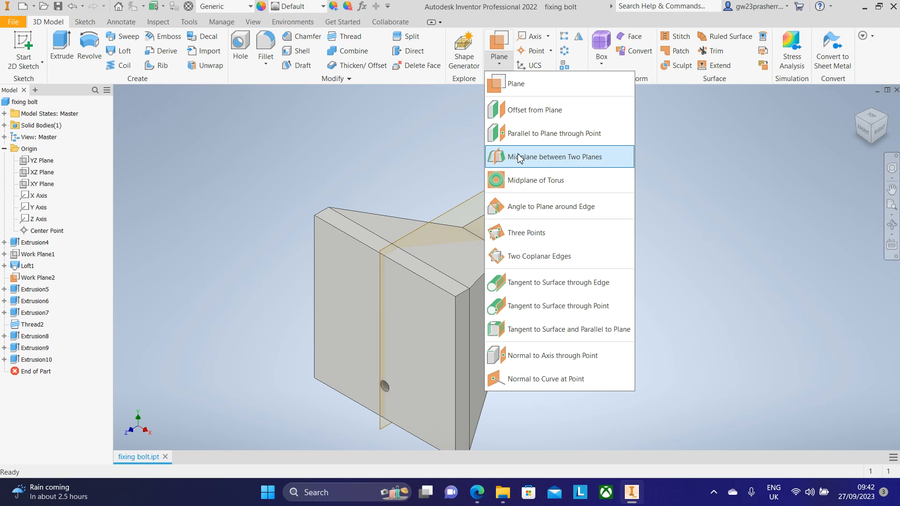
{"action": "left_click", "coordinate": [699, 304]}
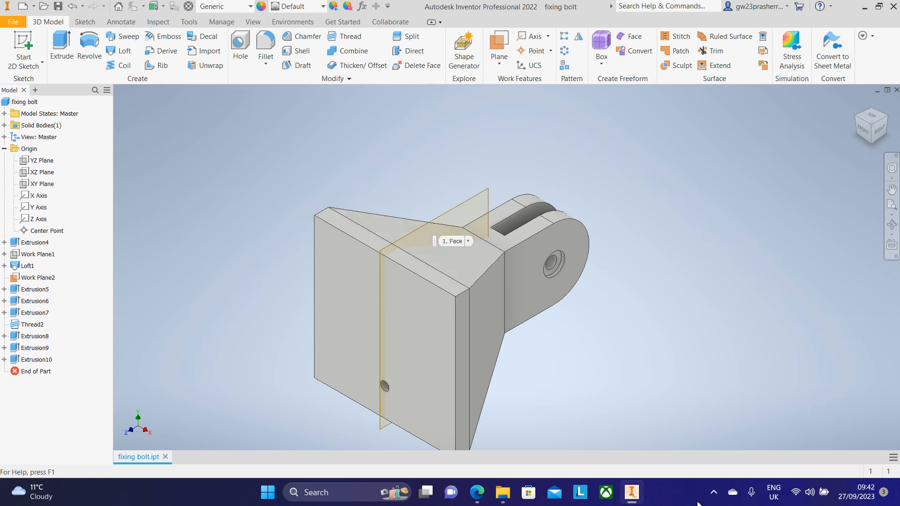
Step: Examine the swivel bracket elevations and enlarged view A in the coursework drawing for the clip at the plate's top edge
{"action": "left_click", "coordinate": [489, 496]}
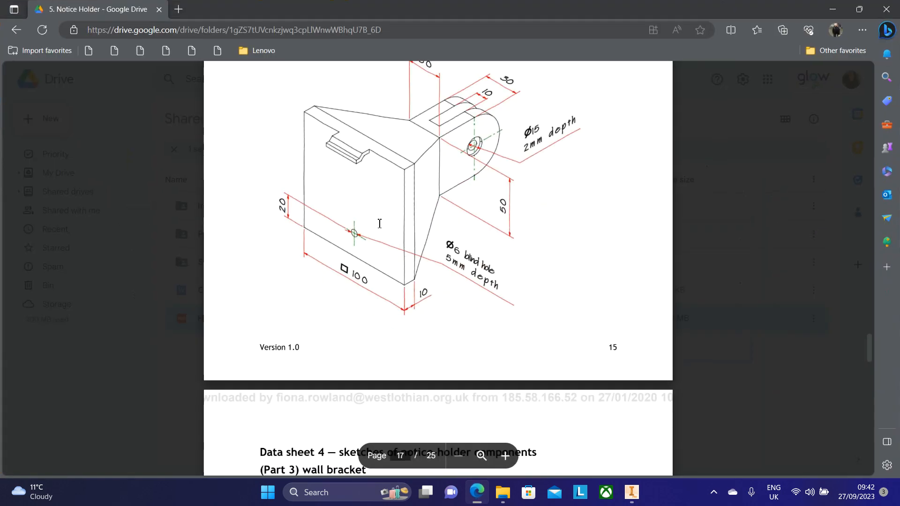
{"action": "scroll", "coordinate": [322, 158], "scroll_direction": "up", "scroll_amount": 5}
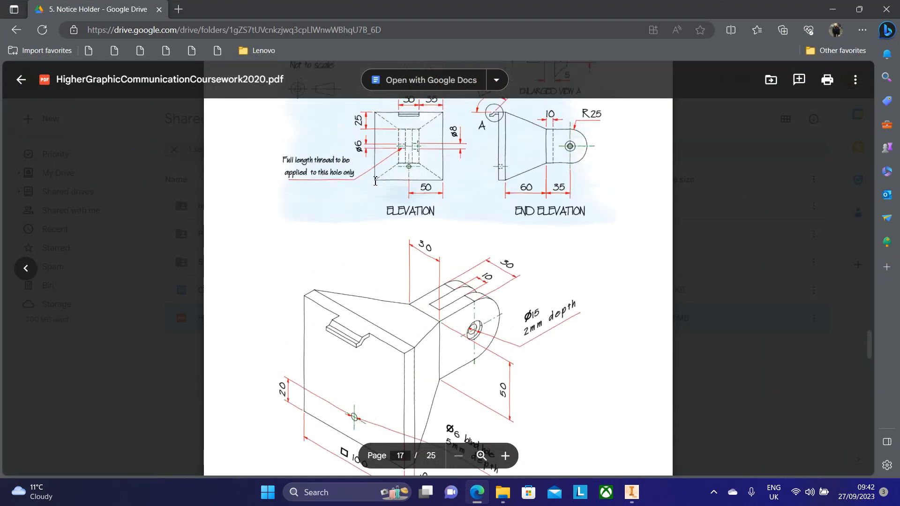
{"action": "scroll", "coordinate": [506, 144], "scroll_direction": "up", "scroll_amount": 1}
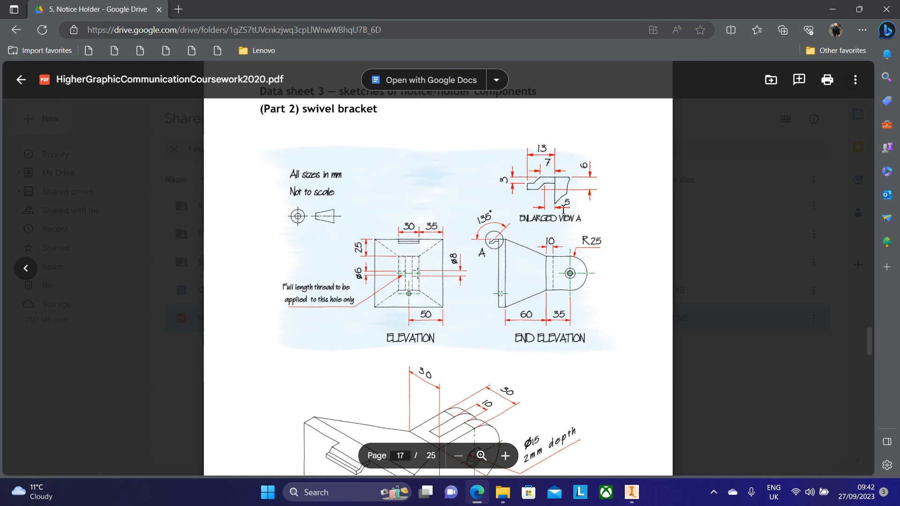
{"action": "scroll", "coordinate": [562, 174], "scroll_direction": "down", "scroll_amount": 1}
{"action": "scroll", "coordinate": [565, 201], "scroll_direction": "up", "scroll_amount": 2}
{"action": "scroll", "coordinate": [577, 230], "scroll_direction": "down", "scroll_amount": 1}
{"action": "scroll", "coordinate": [586, 232], "scroll_direction": "up", "scroll_amount": 1}
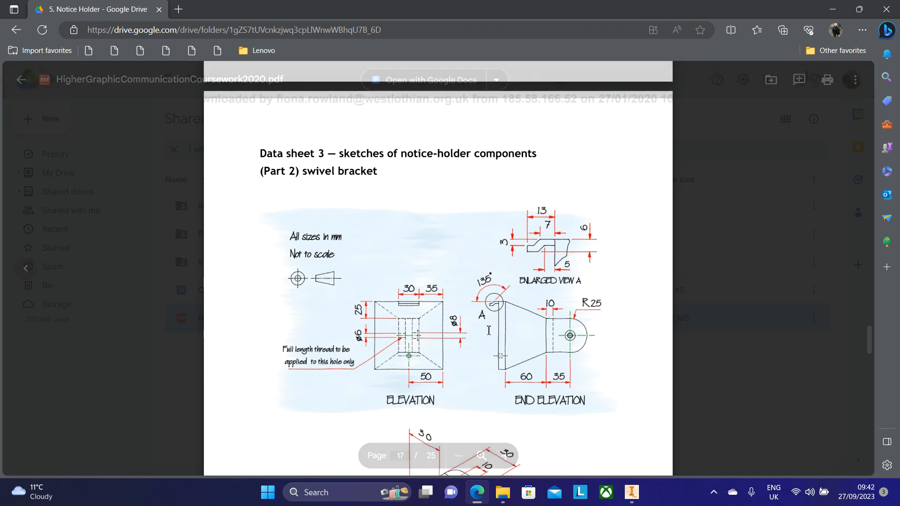
Step: Switch to Inventor, start a sketch on Work Plane2 and slice the graphics to expose the plate's top front corner
{"action": "left_click", "coordinate": [631, 492]}
{"action": "left_click", "coordinate": [24, 49]}
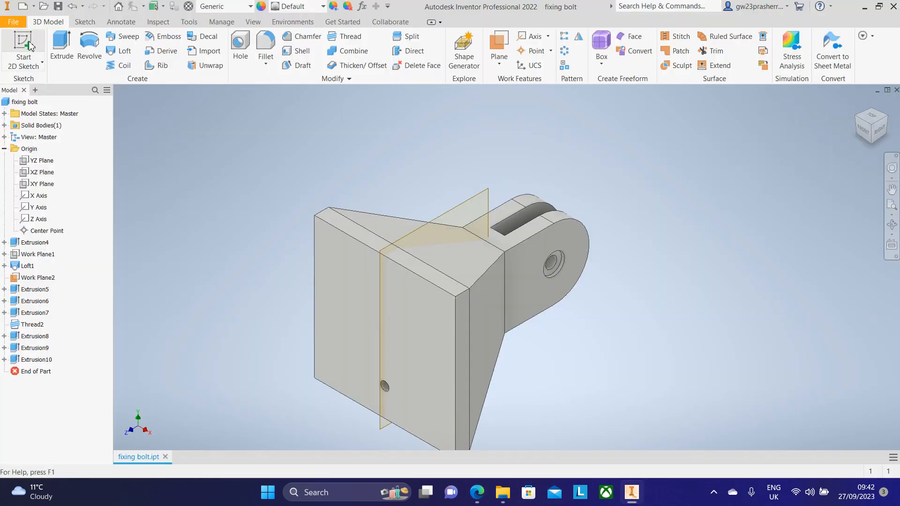
{"action": "left_click", "coordinate": [462, 208]}
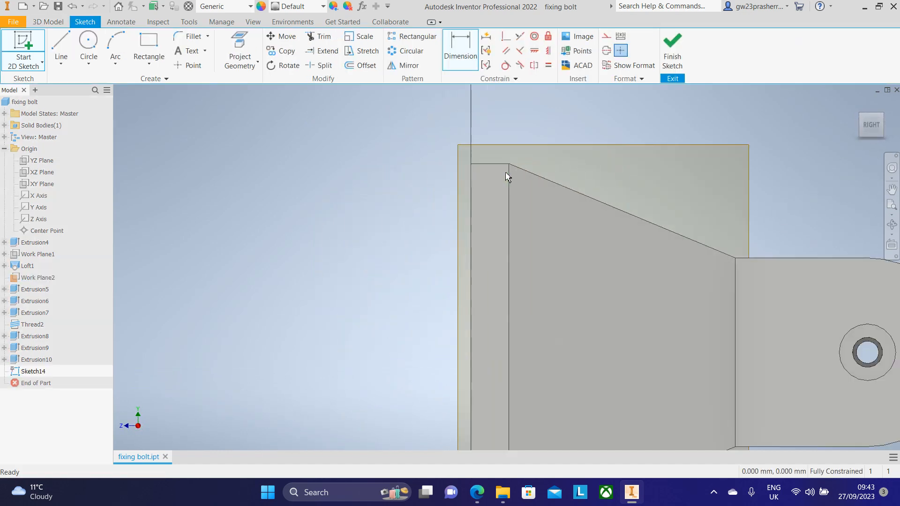
{"action": "key", "text": "F7"}
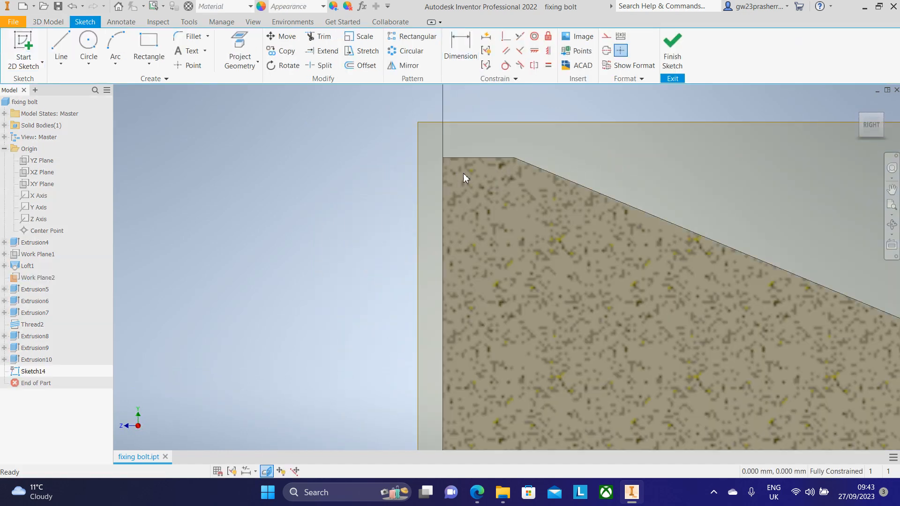
{"action": "scroll", "coordinate": [450, 176], "scroll_direction": "up", "scroll_amount": 4}
{"action": "scroll", "coordinate": [457, 178], "scroll_direction": "down", "scroll_amount": 5}
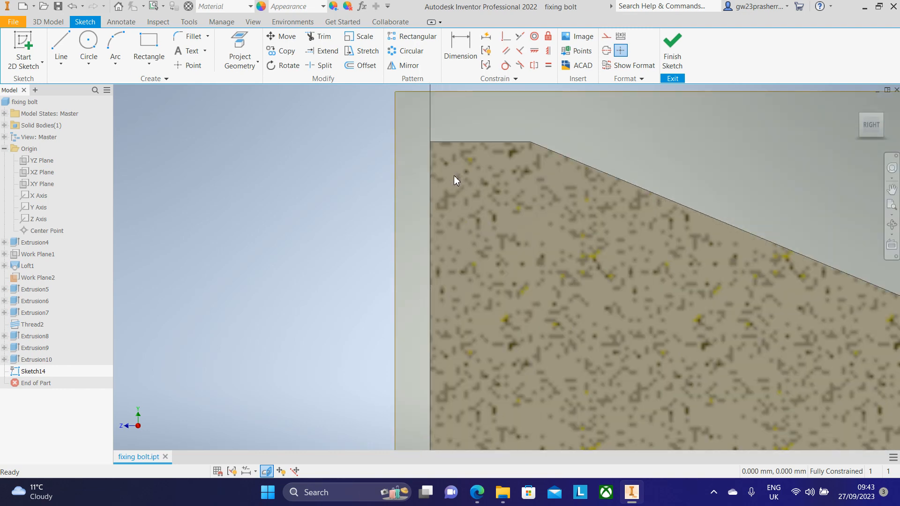
{"action": "middle_click_drag", "start_coordinate": [458, 178], "coordinate": [587, 251]}
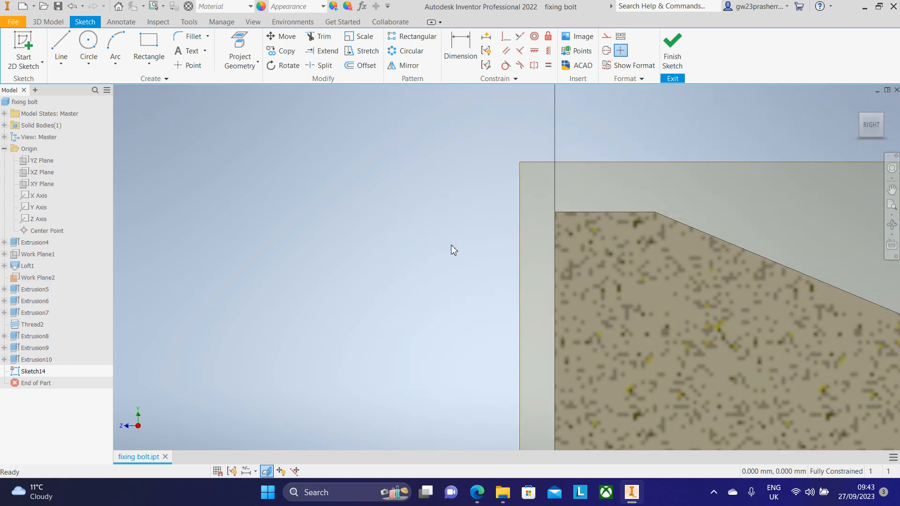
Step: Consult the coursework drawing's enlarged view A, return to Inventor and sketch a 13 by 6 mm rectangle forward from the plate's top front corner
{"action": "left_click", "coordinate": [477, 492]}
{"action": "scroll", "coordinate": [580, 191], "scroll_direction": "down", "scroll_amount": 2}
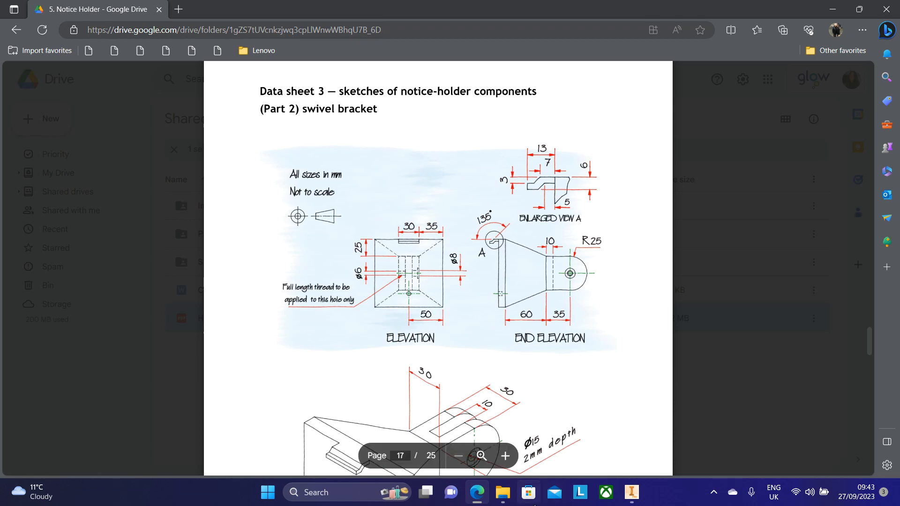
{"action": "left_click", "coordinate": [630, 495]}
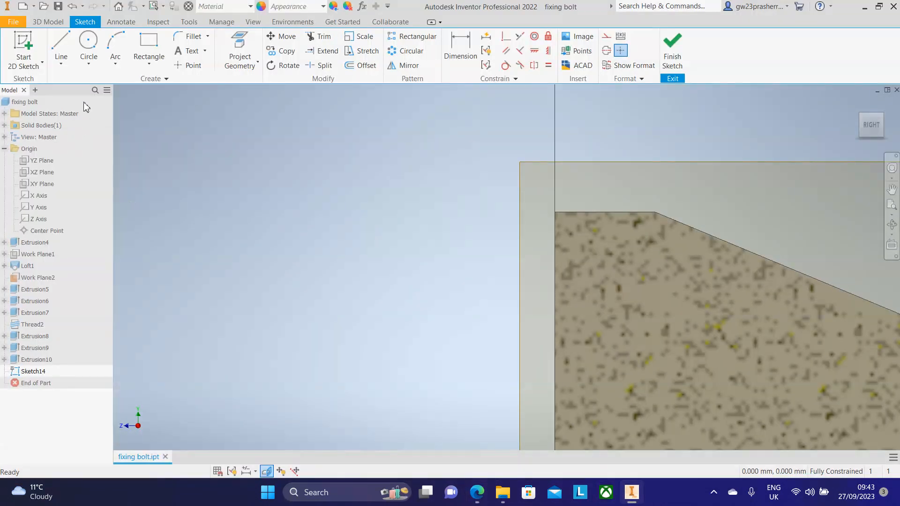
{"action": "left_click", "coordinate": [149, 46]}
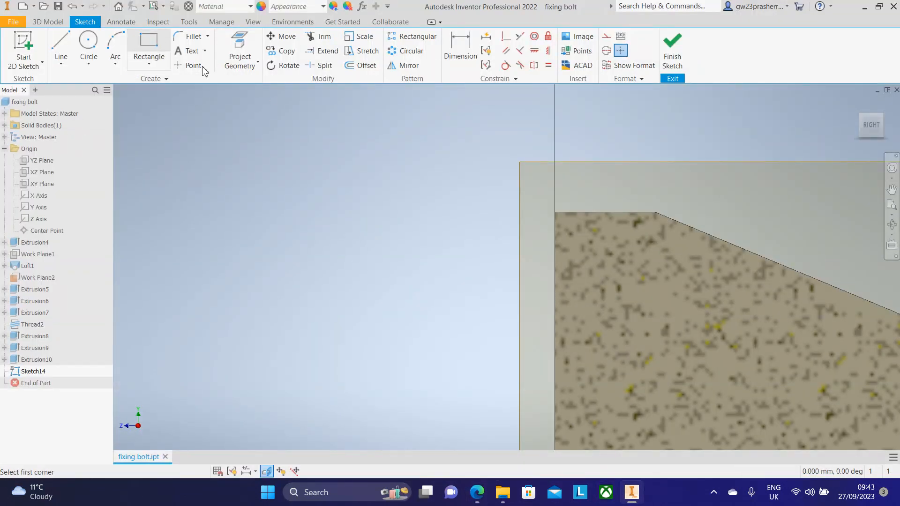
{"action": "left_click", "coordinate": [555, 212]}
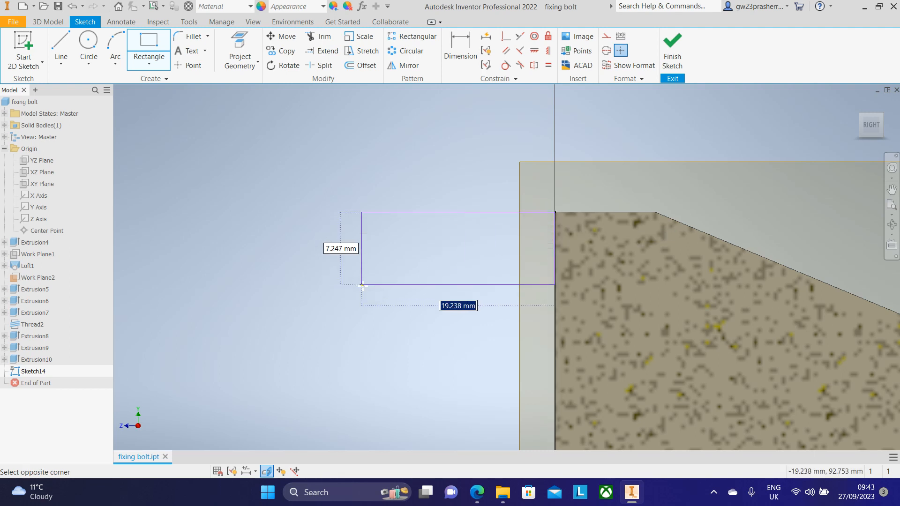
{"action": "type", "text": "13"}
{"action": "key", "text": "Tab"}
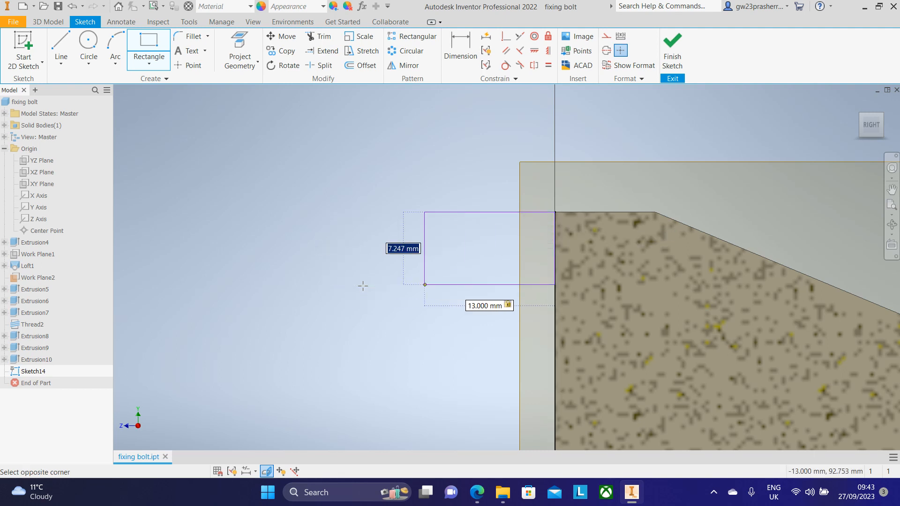
{"action": "type", "text": "6"}
{"action": "key", "text": "Return"}
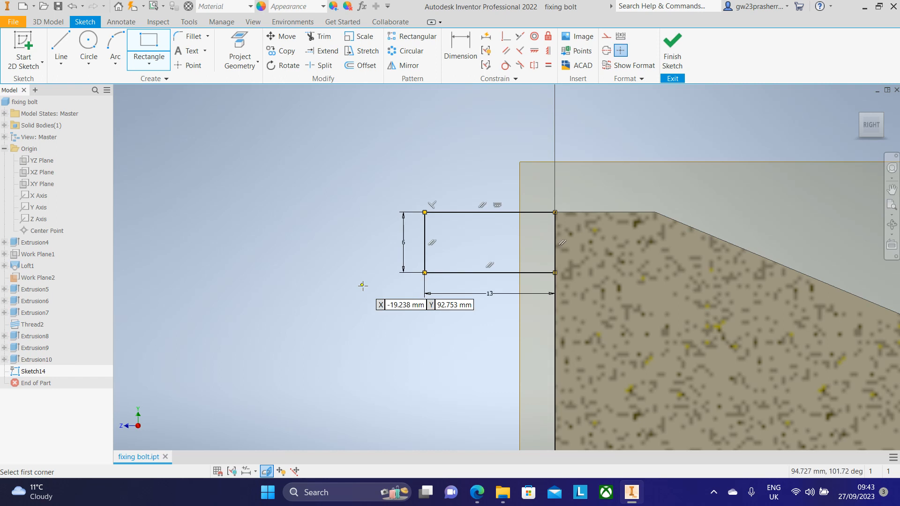
{"action": "key", "text": "Escape"}
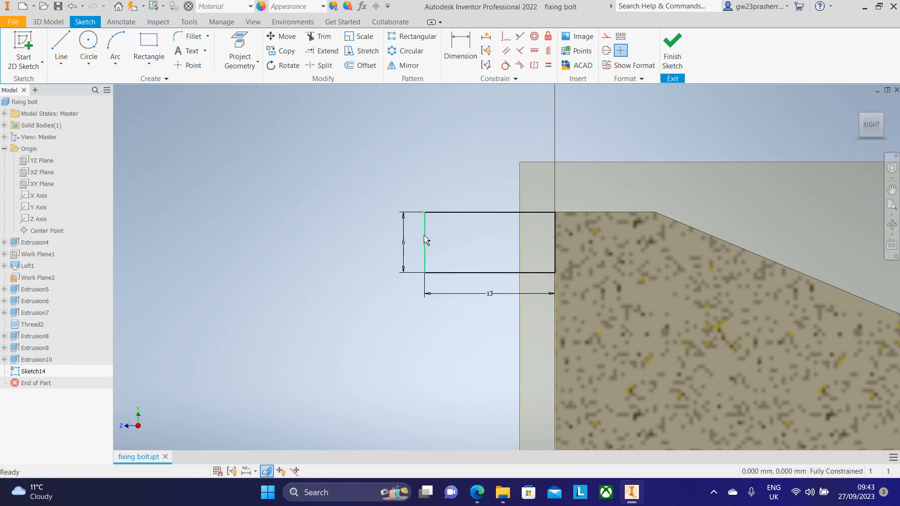
Step: Draw a 7 mm line along the rectangle's top edge, starting from the plate's top front corner
{"action": "scroll", "coordinate": [525, 219], "scroll_direction": "up", "scroll_amount": 3}
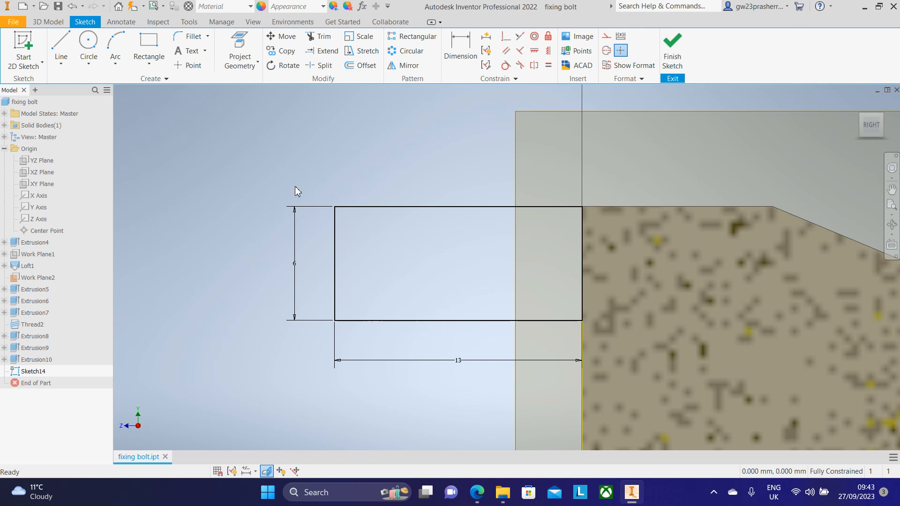
{"action": "left_click", "coordinate": [61, 49]}
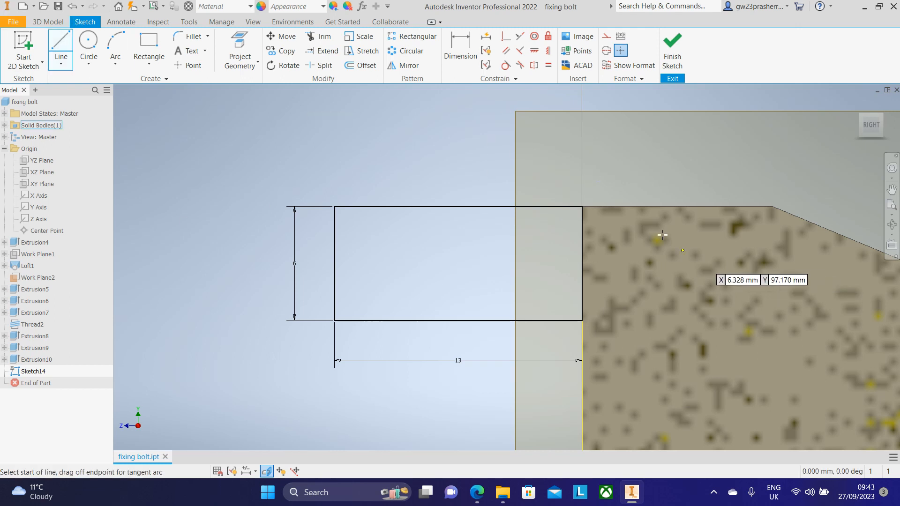
{"action": "left_click", "coordinate": [582, 206]}
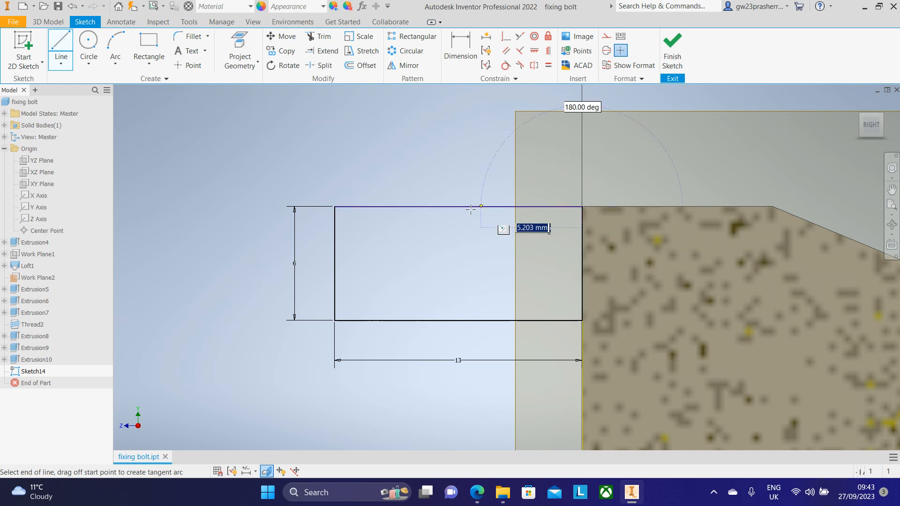
{"action": "type", "text": "7"}
{"action": "key", "text": "Return"}
{"action": "key", "text": "Escape"}
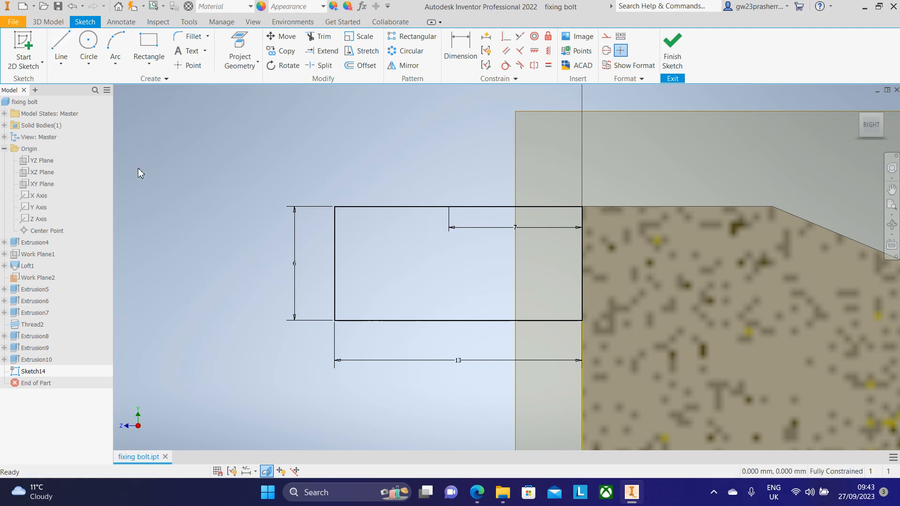
Step: Draw a 3 mm vertical line up the rectangle's front edge from its lower front corner
{"action": "left_click", "coordinate": [61, 44]}
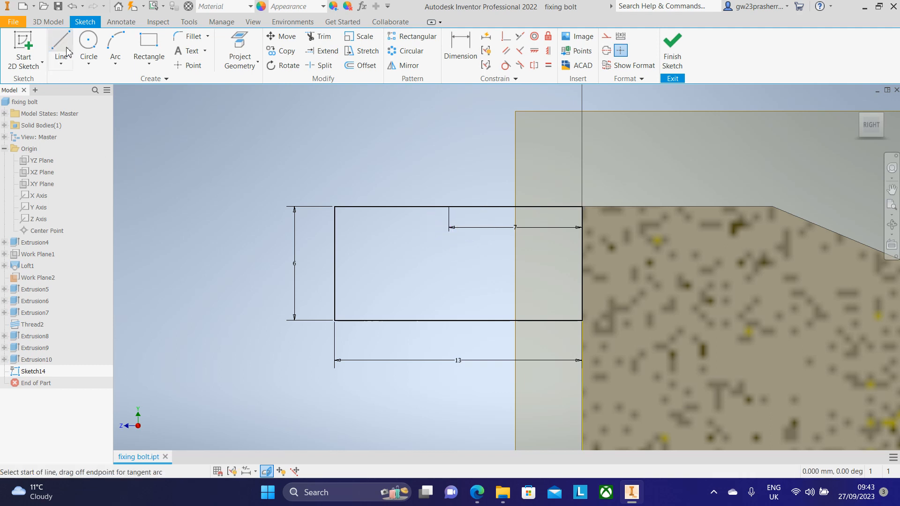
{"action": "left_click", "coordinate": [334, 321]}
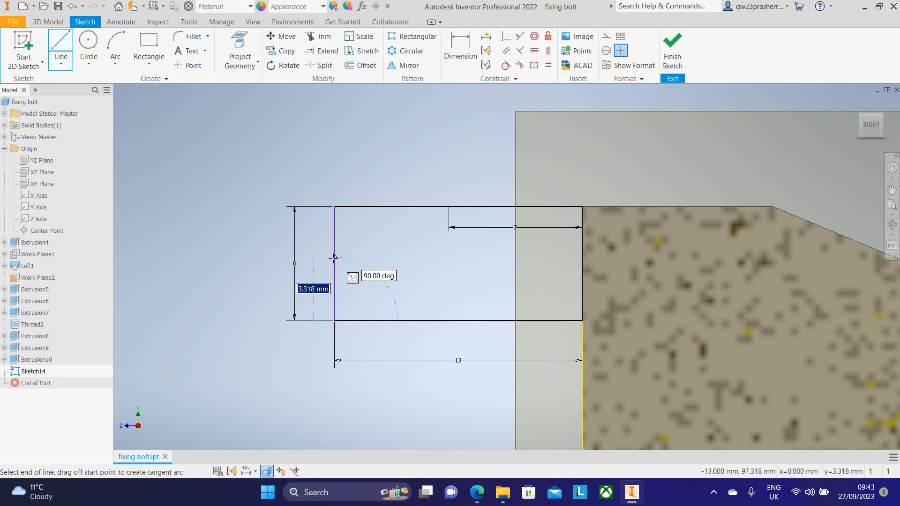
{"action": "type", "text": "3"}
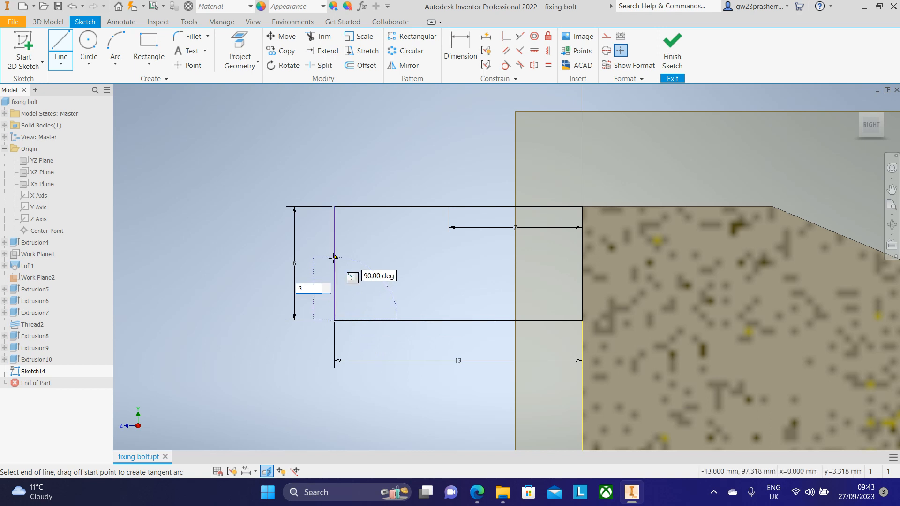
{"action": "key", "text": "Return"}
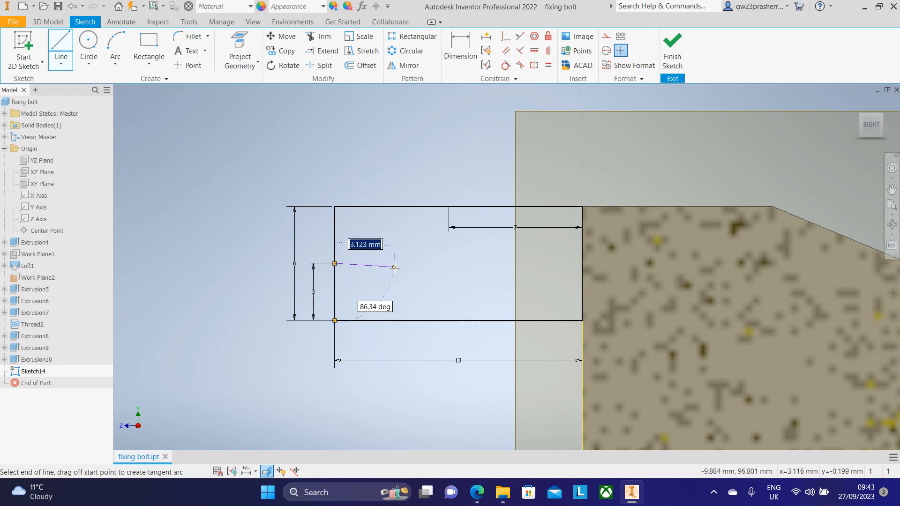
{"action": "key", "text": "Escape"}
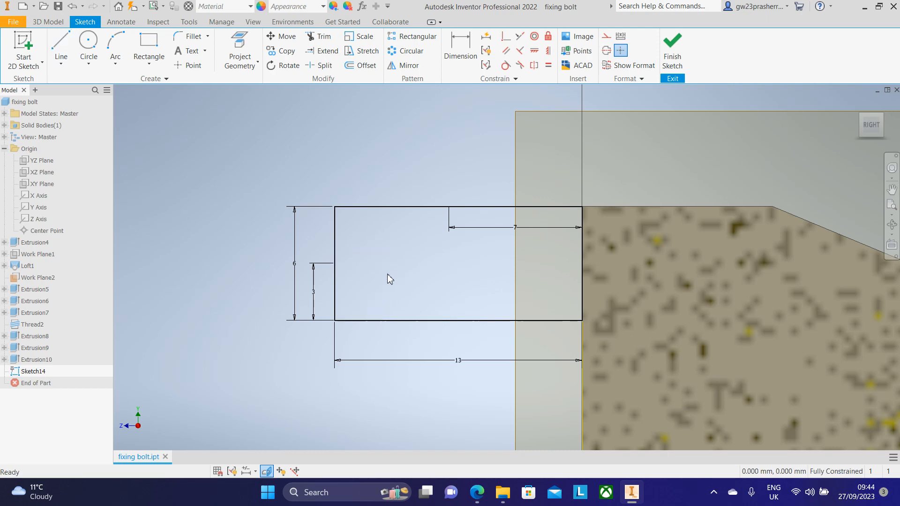
Step: Following the coursework drawing, sketch a line at 135° from the 7 mm point to the 3 mm level, then a horizontal line to the front edge
{"action": "left_click", "coordinate": [478, 493]}
{"action": "scroll", "coordinate": [548, 167], "scroll_direction": "down", "scroll_amount": 2}
{"action": "scroll", "coordinate": [548, 167], "scroll_direction": "up", "scroll_amount": 2}
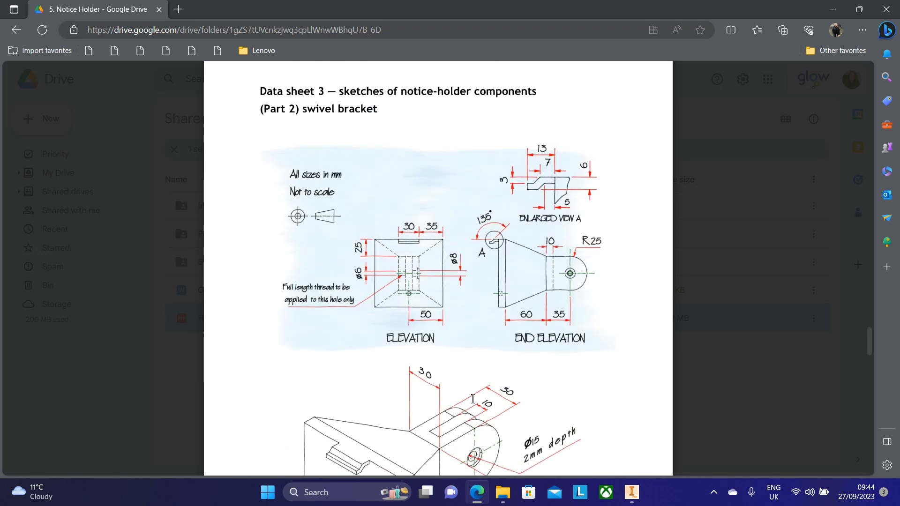
{"action": "left_click", "coordinate": [632, 493]}
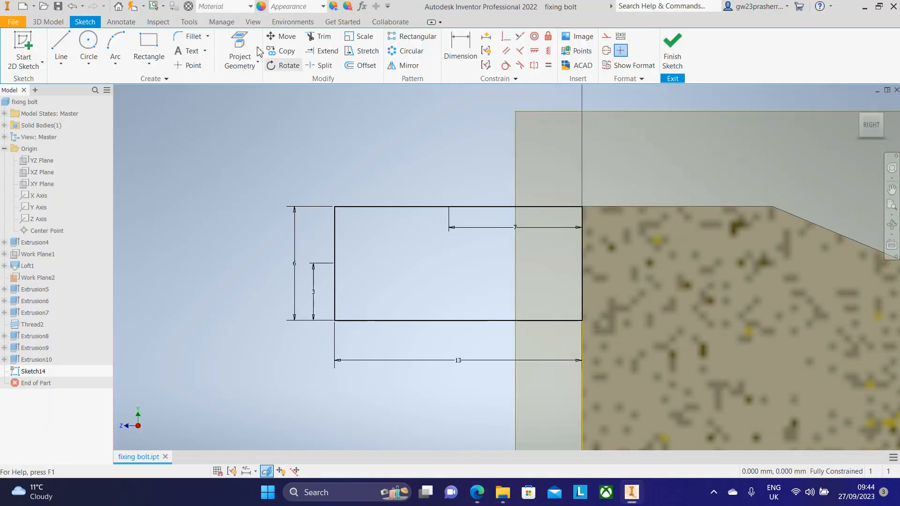
{"action": "left_click", "coordinate": [64, 44]}
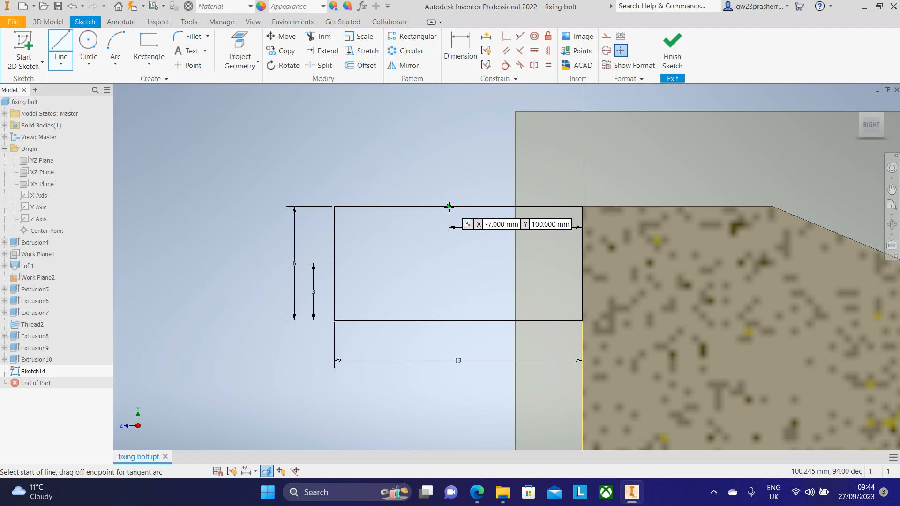
{"action": "left_click", "coordinate": [449, 206]}
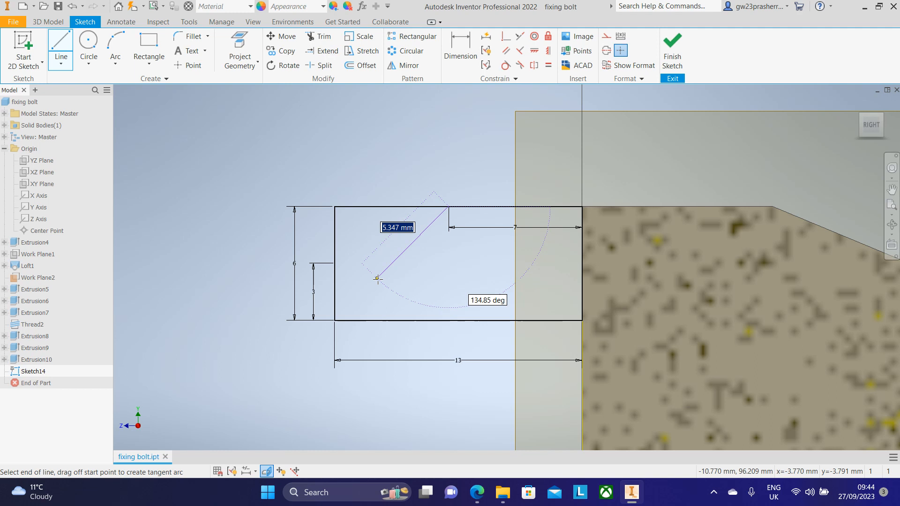
{"action": "key", "text": "Tab"}
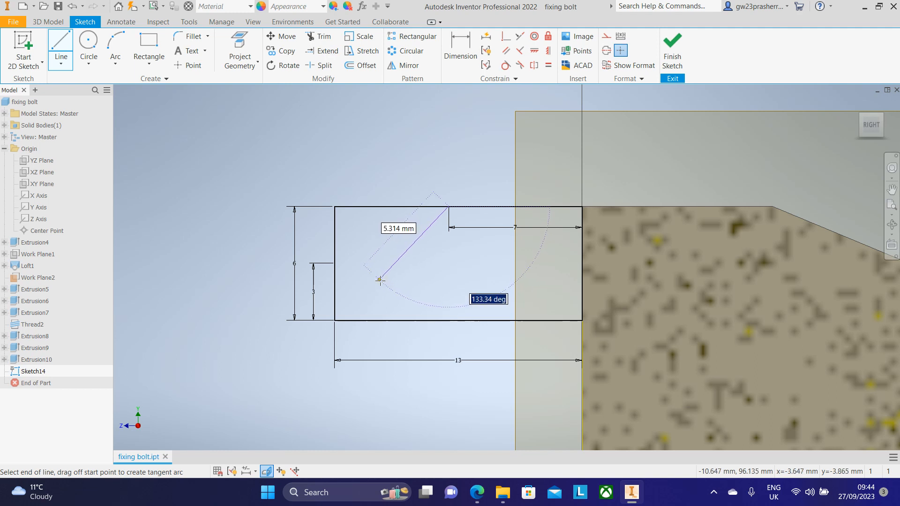
{"action": "left_click", "coordinate": [476, 494]}
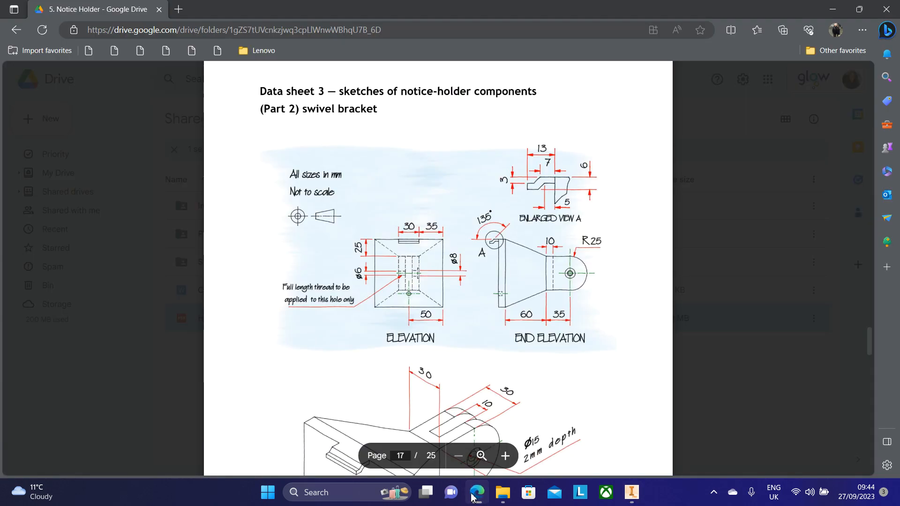
{"action": "left_click", "coordinate": [632, 492]}
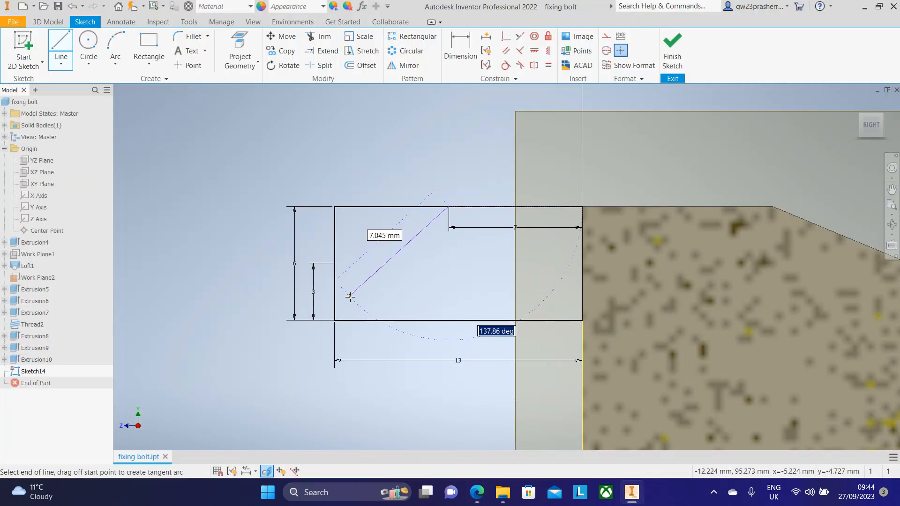
{"action": "type", "text": "135"}
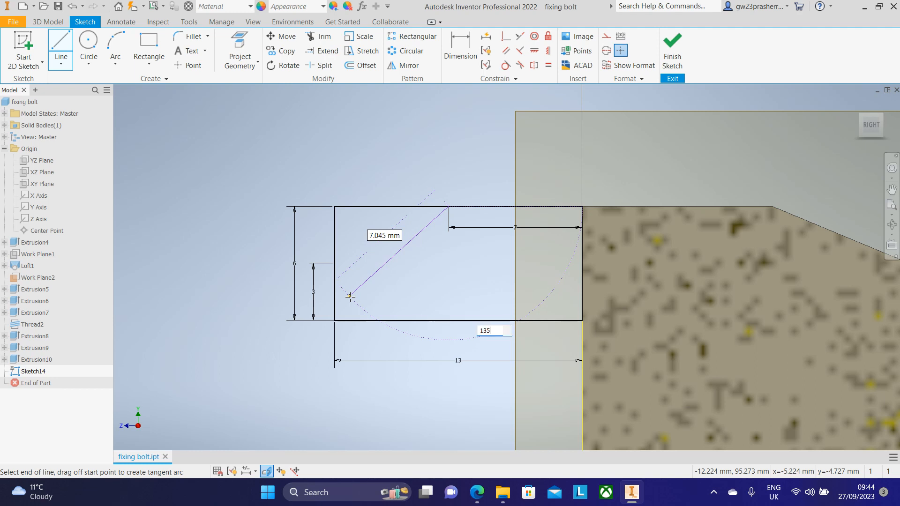
{"action": "key", "text": "Tab"}
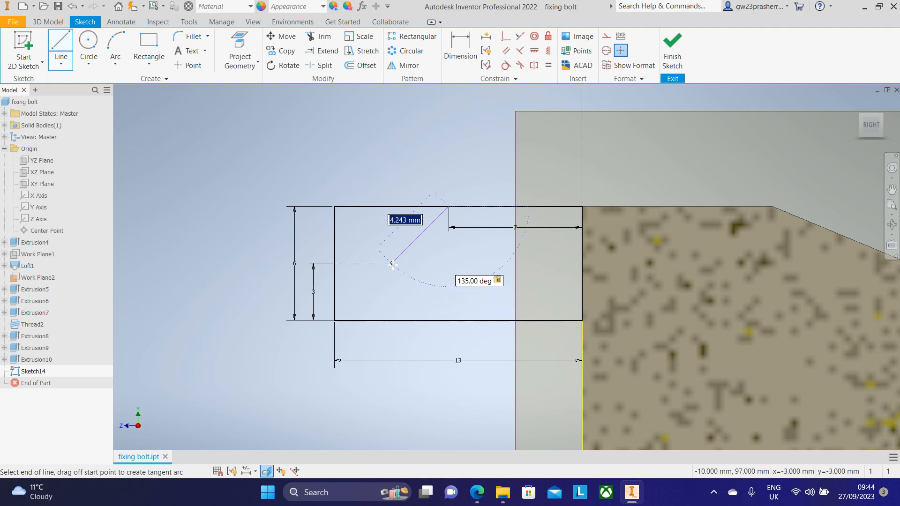
{"action": "left_click", "coordinate": [392, 263]}
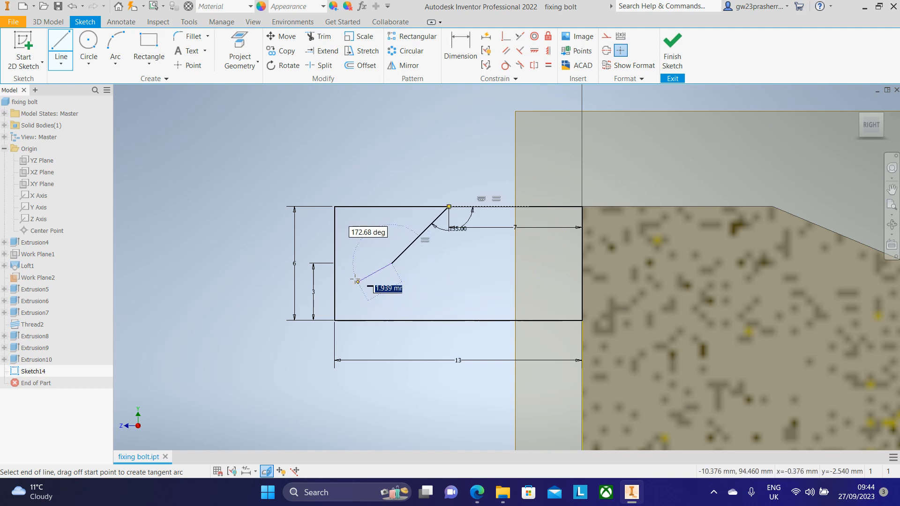
{"action": "left_click", "coordinate": [335, 263]}
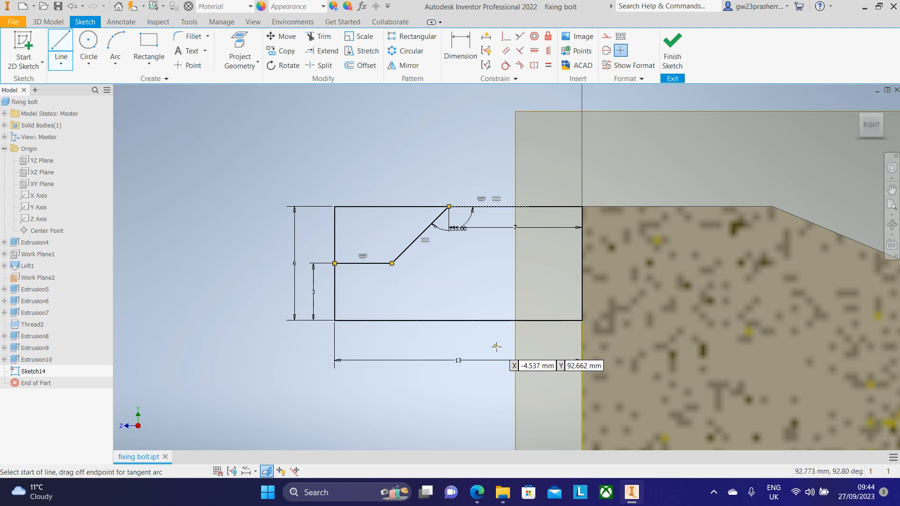
{"action": "key", "text": "Escape"}
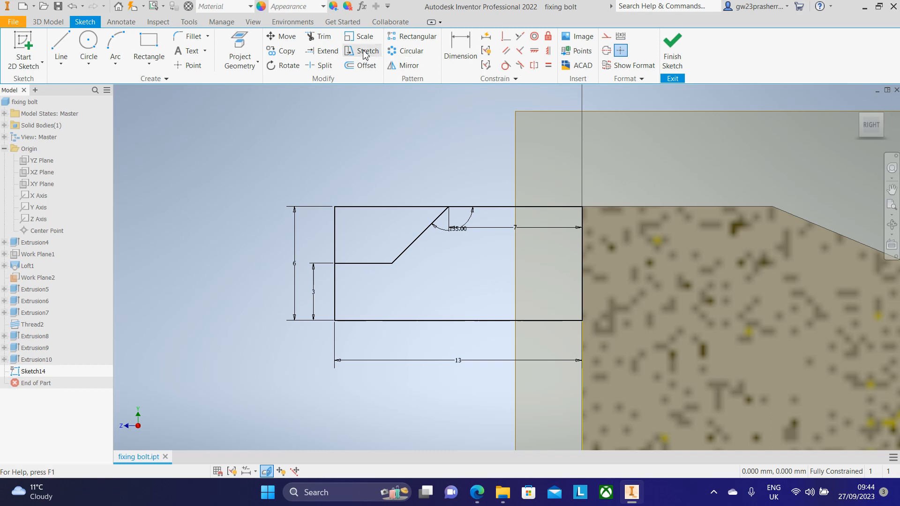
Step: Trim the rectangle's top edge forward of the angled line and try to trim the front edge above the 3 mm level
{"action": "left_click", "coordinate": [323, 37]}
{"action": "left_click", "coordinate": [389, 206]}
{"action": "left_click", "coordinate": [336, 235]}
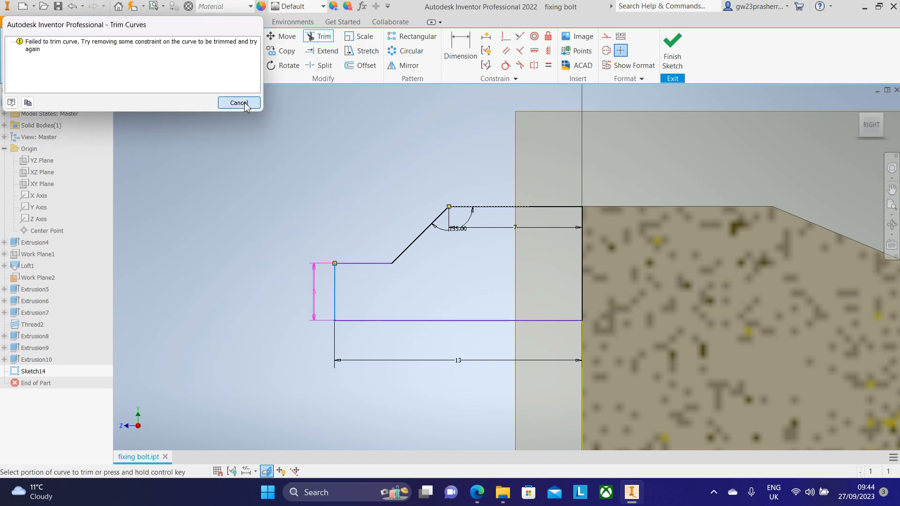
{"action": "left_click", "coordinate": [239, 102]}
{"action": "key", "text": "Escape"}
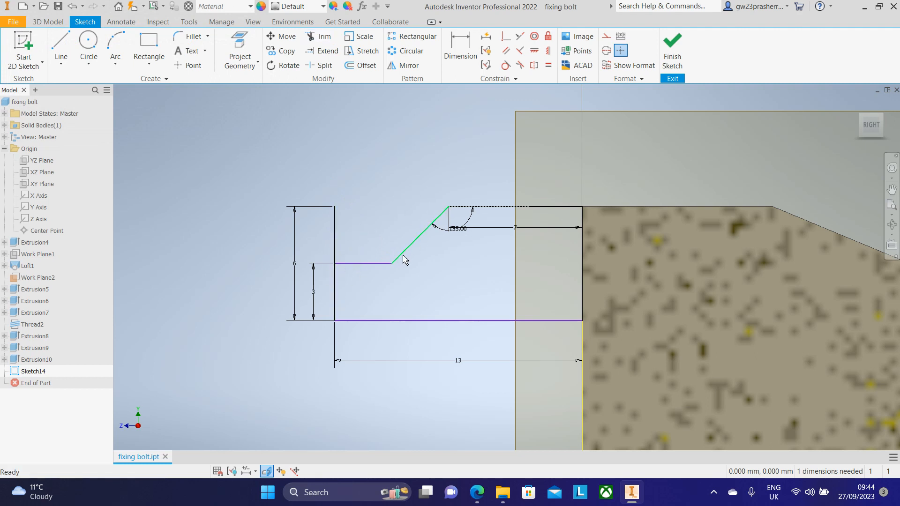
Step: Following the coursework drawing, sketch a 3 mm line down the plate face from its top front corner and a 5 mm horizontal line forward
{"action": "left_click", "coordinate": [345, 268]}
{"action": "left_click", "coordinate": [477, 493]}
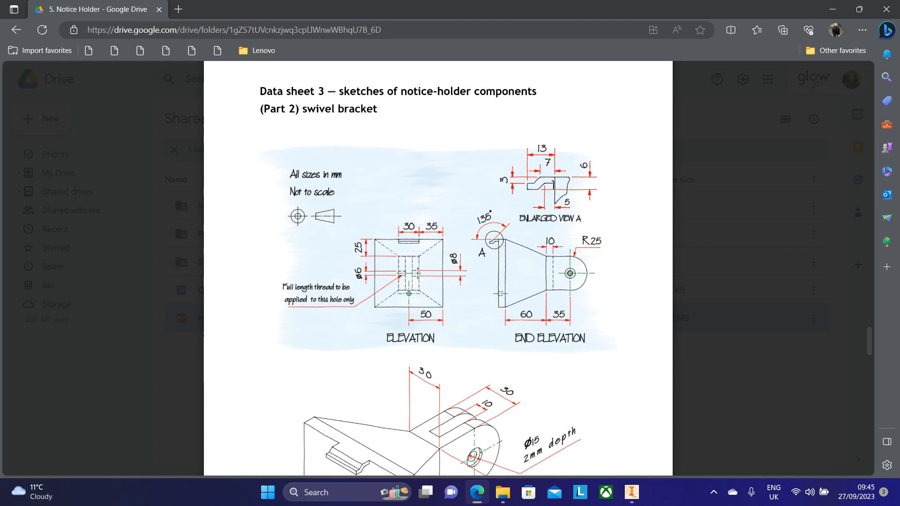
{"action": "left_click", "coordinate": [632, 493]}
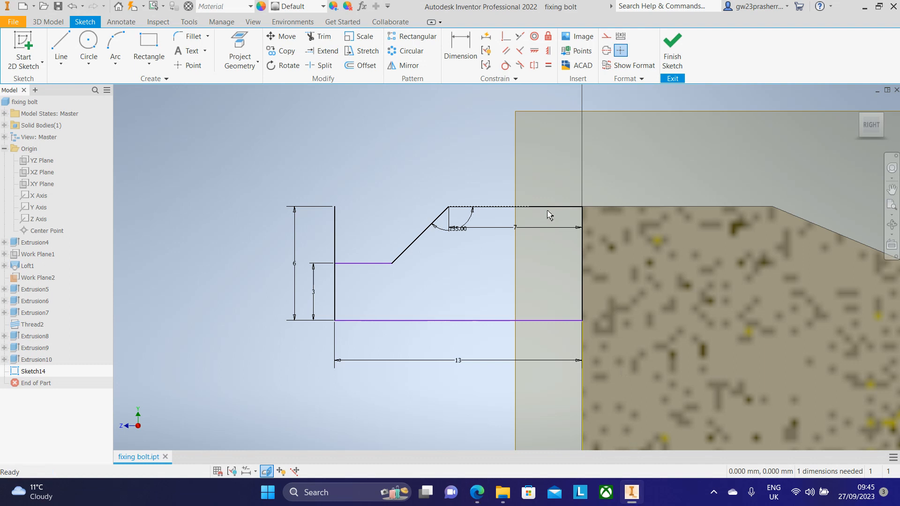
{"action": "left_click", "coordinate": [68, 45]}
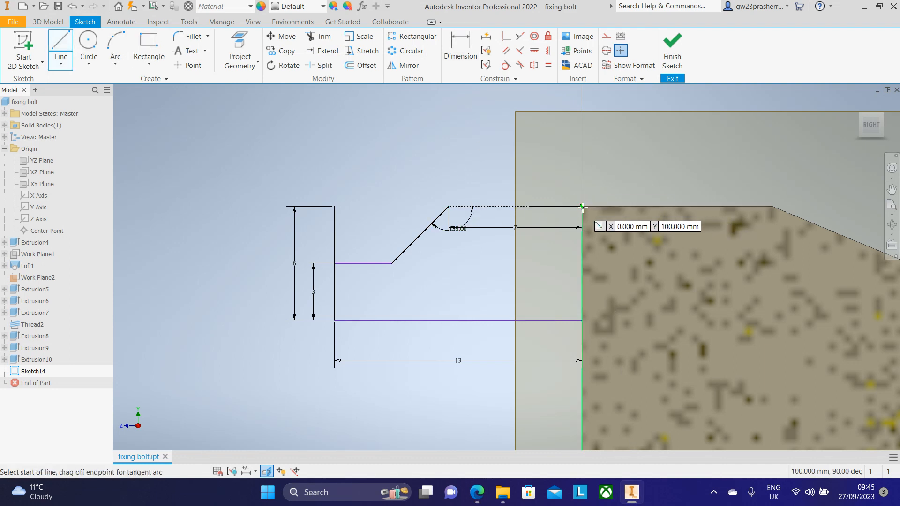
{"action": "left_click", "coordinate": [583, 207]}
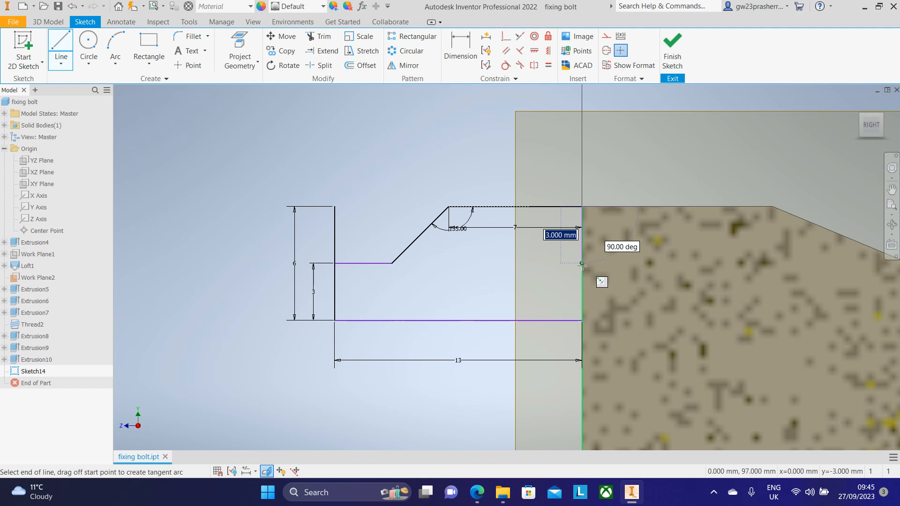
{"action": "type", "text": "3"}
{"action": "key", "text": "Return"}
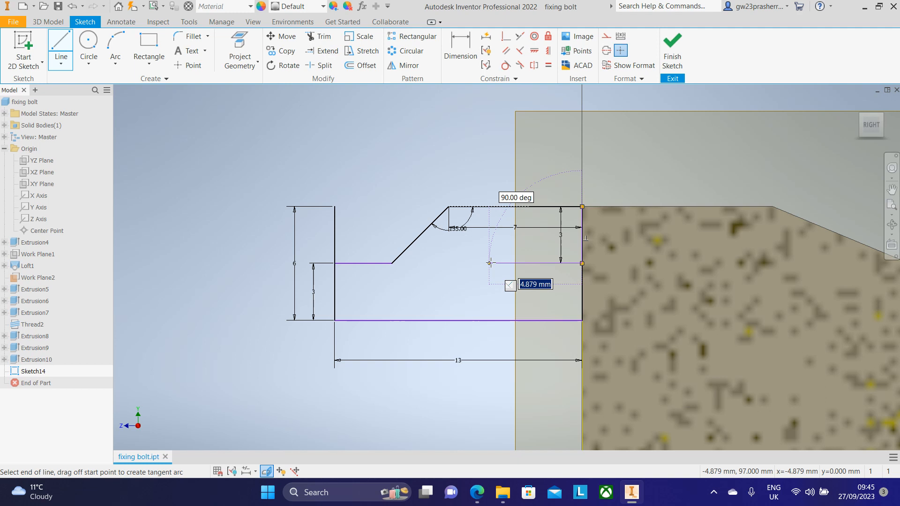
{"action": "type", "text": "5"}
{"action": "key", "text": "Return"}
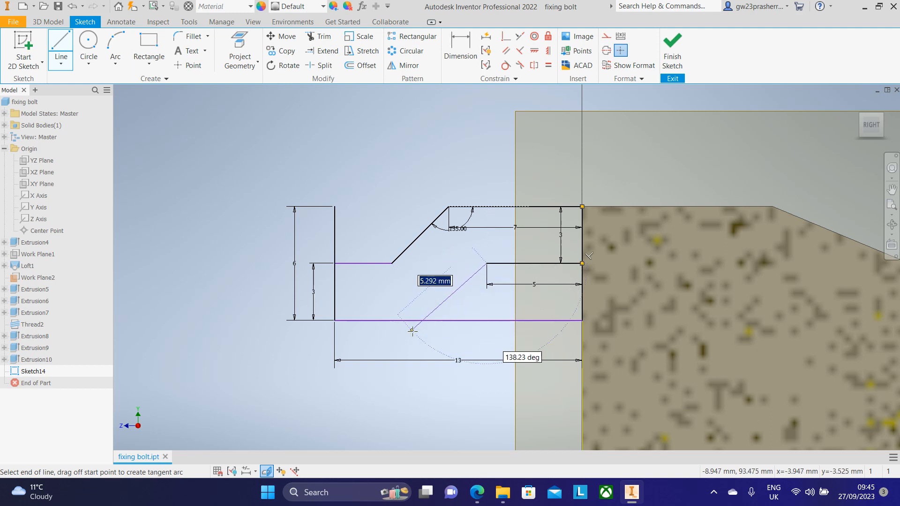
Step: Draw a line at 135° from the end of the 5 mm line down to the rectangle's bottom edge
{"action": "key", "text": "Tab"}
{"action": "type", "text": "1"}
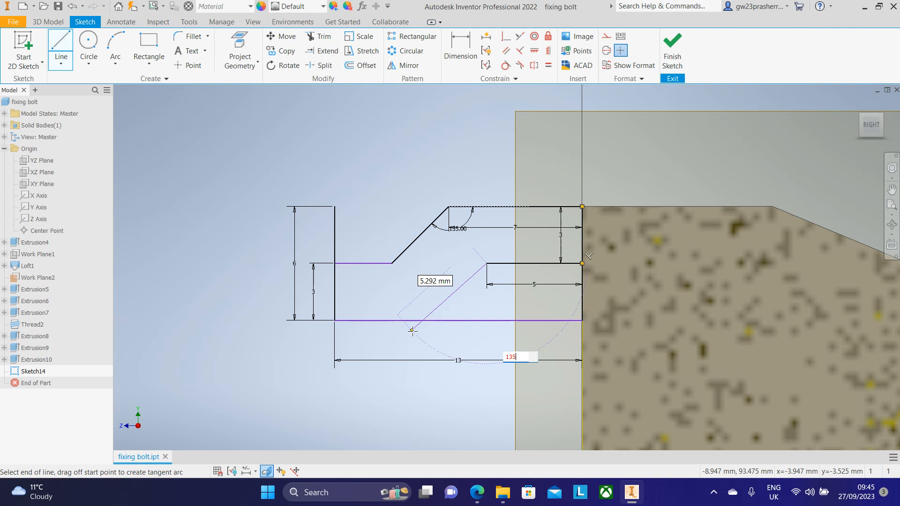
{"action": "type", "text": "35"}
{"action": "key", "text": "Tab"}
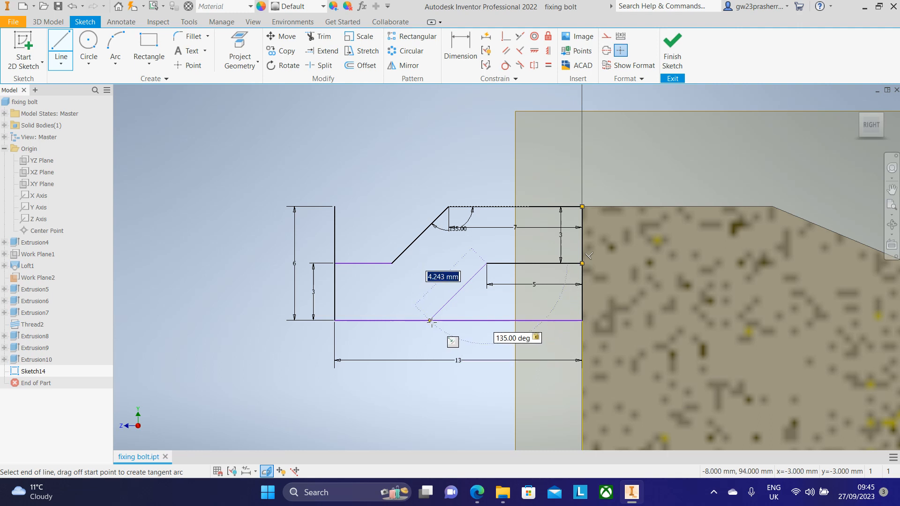
{"action": "key", "text": "Return"}
{"action": "key", "text": "Escape"}
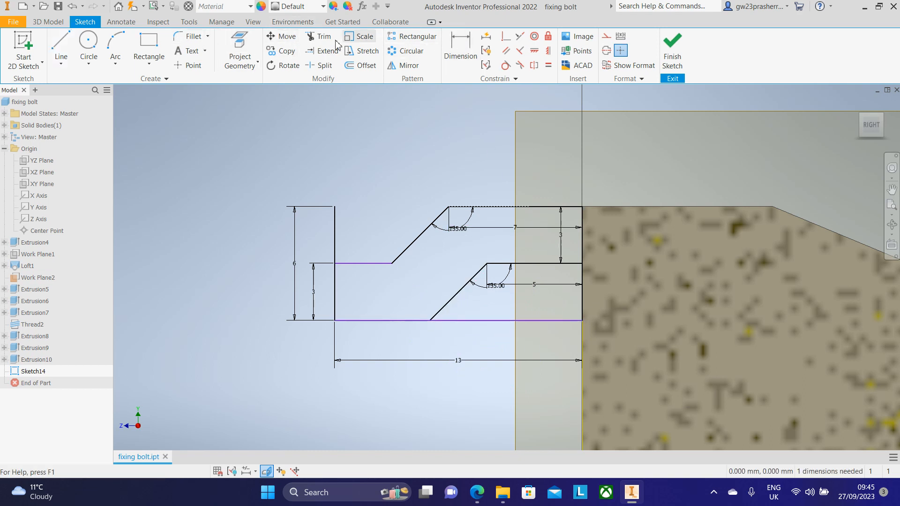
Step: Trim the rectangle's bottom edge between the lower angled line and the plate, and finish the clip profile sketch
{"action": "left_click", "coordinate": [321, 38]}
{"action": "left_click", "coordinate": [490, 321]}
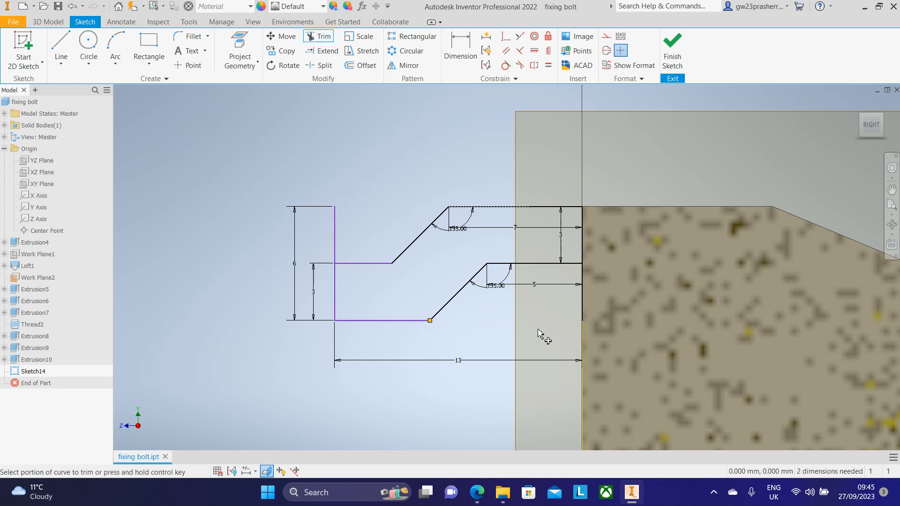
{"action": "key", "text": "Escape"}
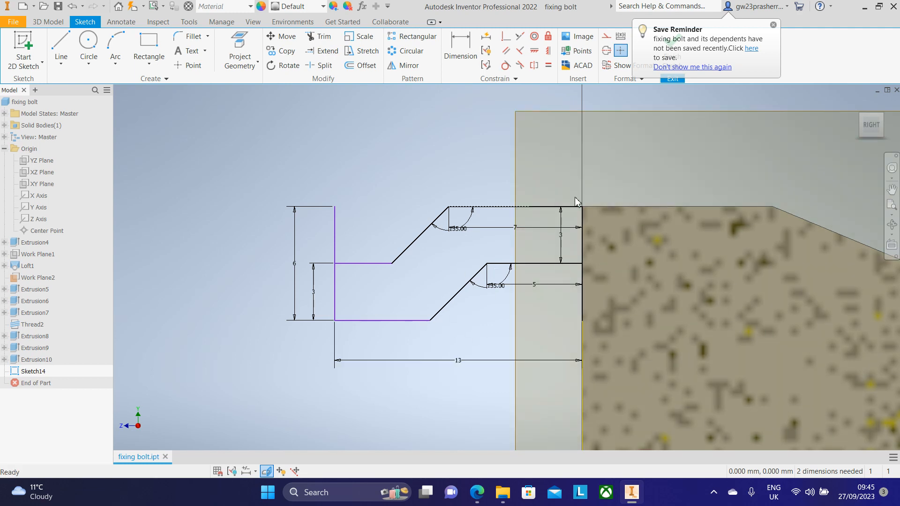
{"action": "left_click", "coordinate": [774, 25]}
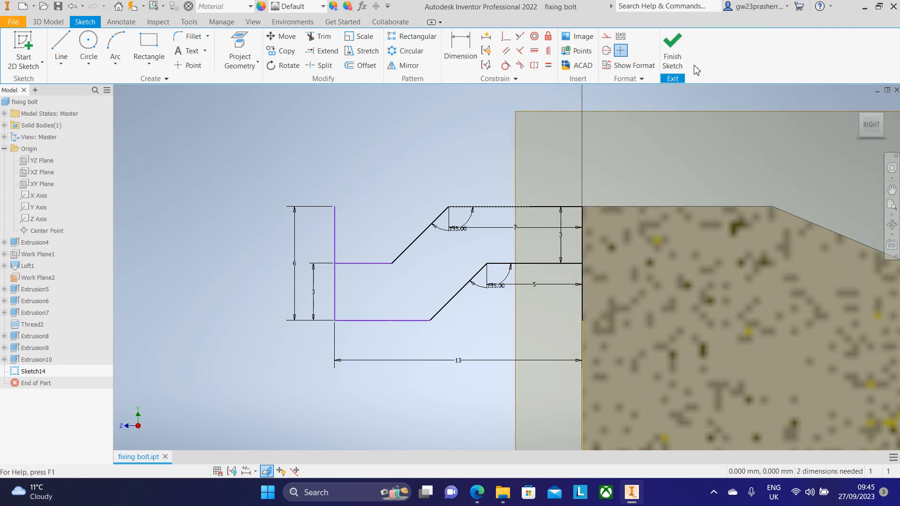
{"action": "left_click", "coordinate": [673, 45]}
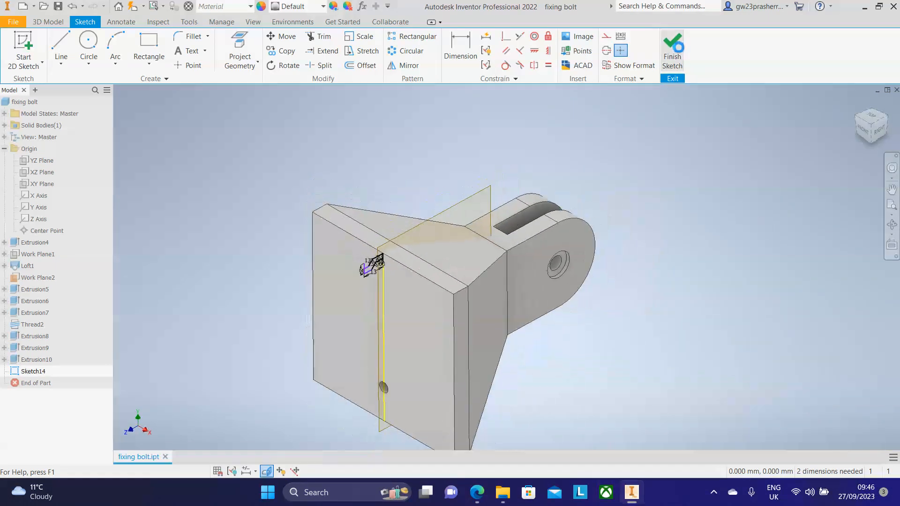
Step: Extrude the stepped clip profile symmetrically by 30 mm as given on the coursework drawing, joining it to the plate
{"action": "scroll", "coordinate": [371, 277], "scroll_direction": "up", "scroll_amount": 5}
{"action": "scroll", "coordinate": [370, 277], "scroll_direction": "up", "scroll_amount": 3}
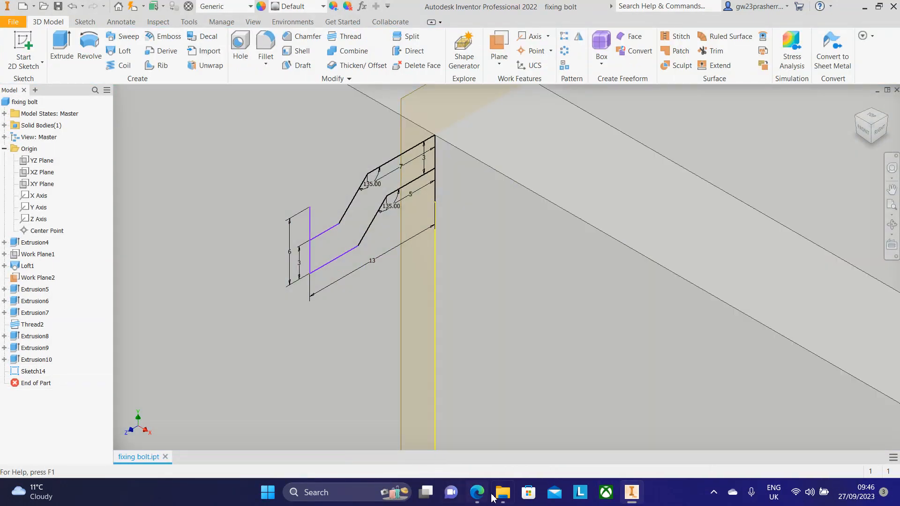
{"action": "left_click", "coordinate": [477, 493]}
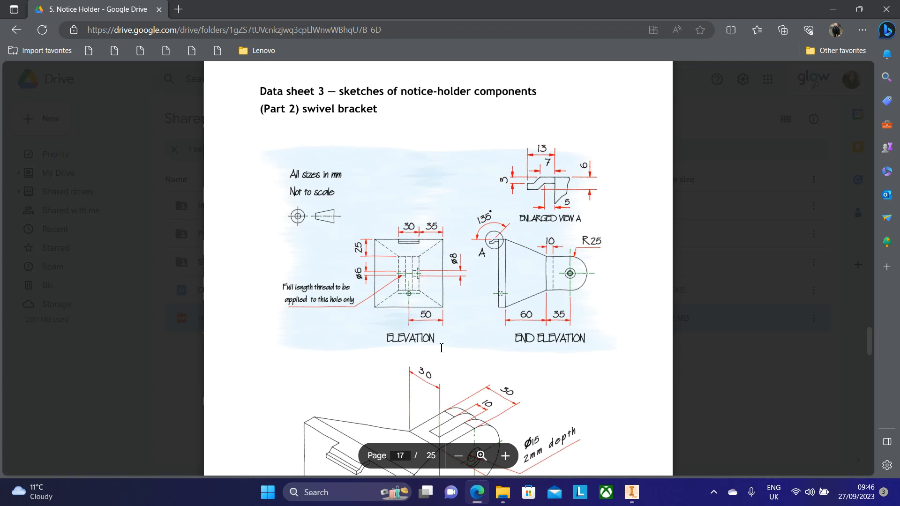
{"action": "scroll", "coordinate": [430, 314], "scroll_direction": "down", "scroll_amount": 2}
{"action": "scroll", "coordinate": [436, 324], "scroll_direction": "up", "scroll_amount": 2}
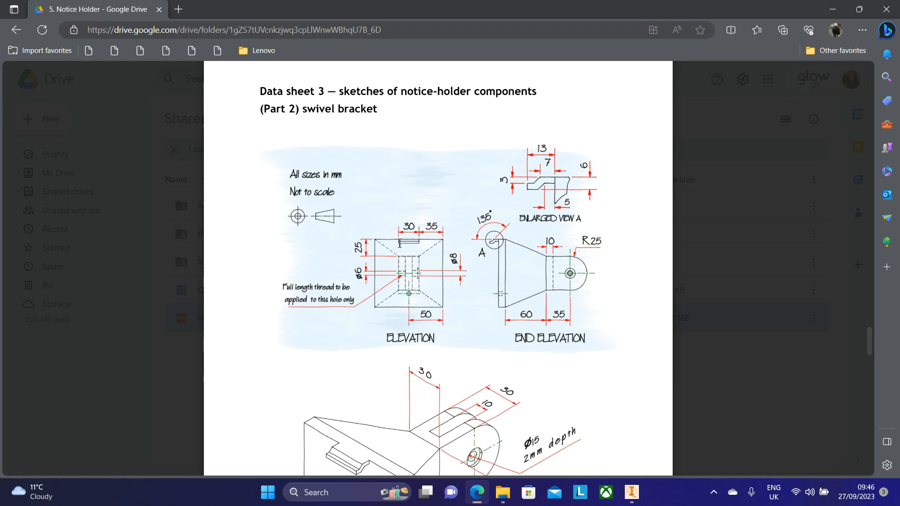
{"action": "left_click", "coordinate": [631, 492]}
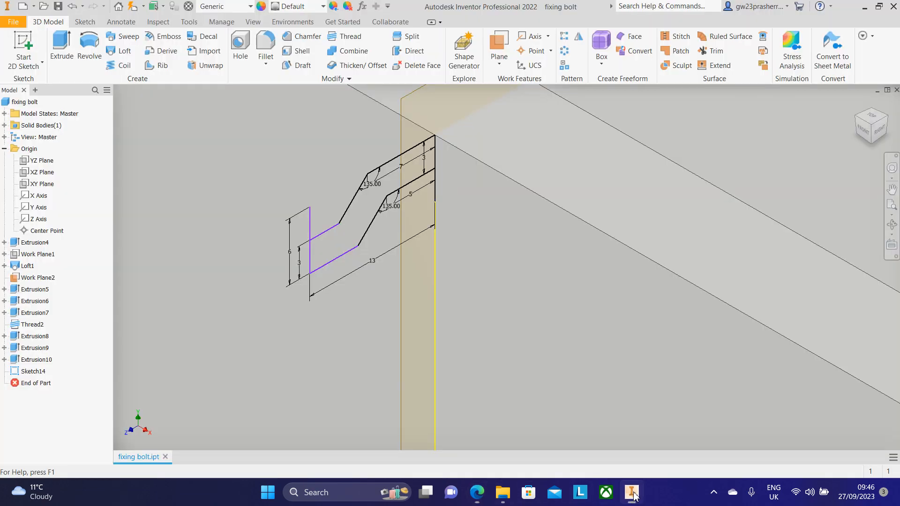
{"action": "left_click", "coordinate": [70, 50]}
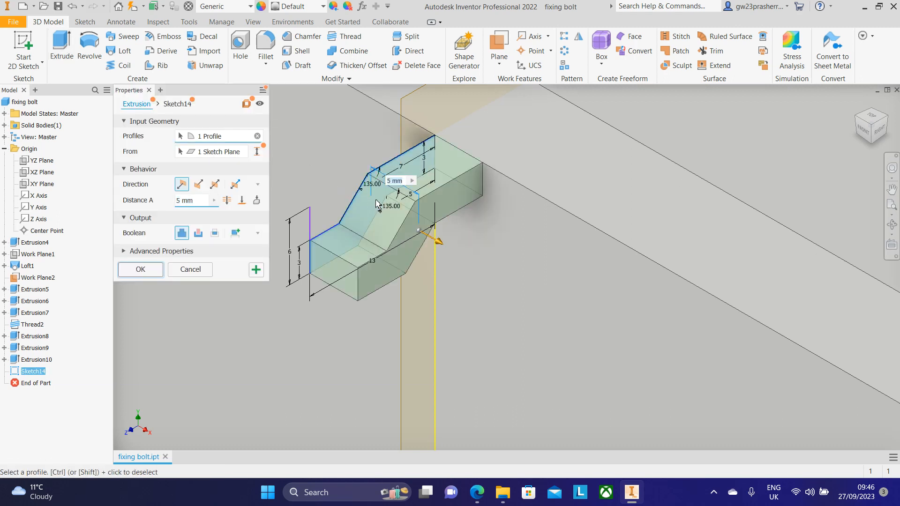
{"action": "left_click", "coordinate": [216, 185]}
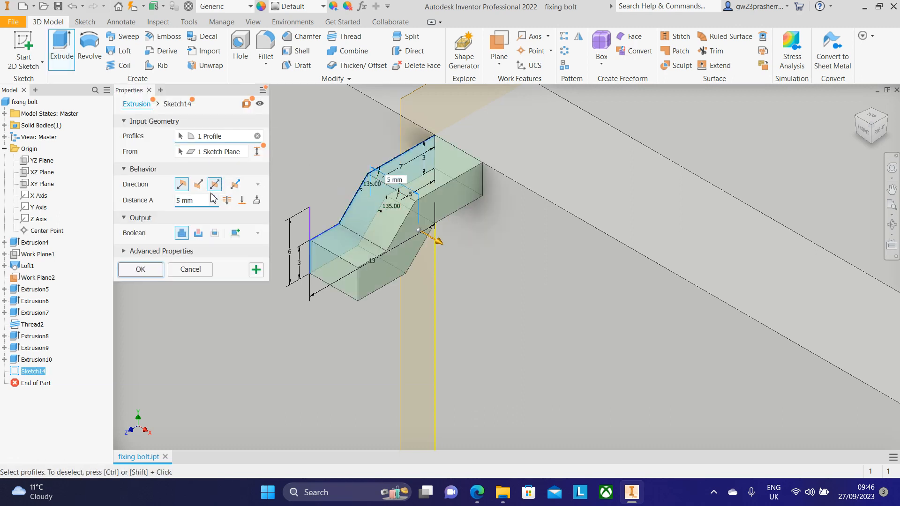
{"action": "type", "text": "30"}
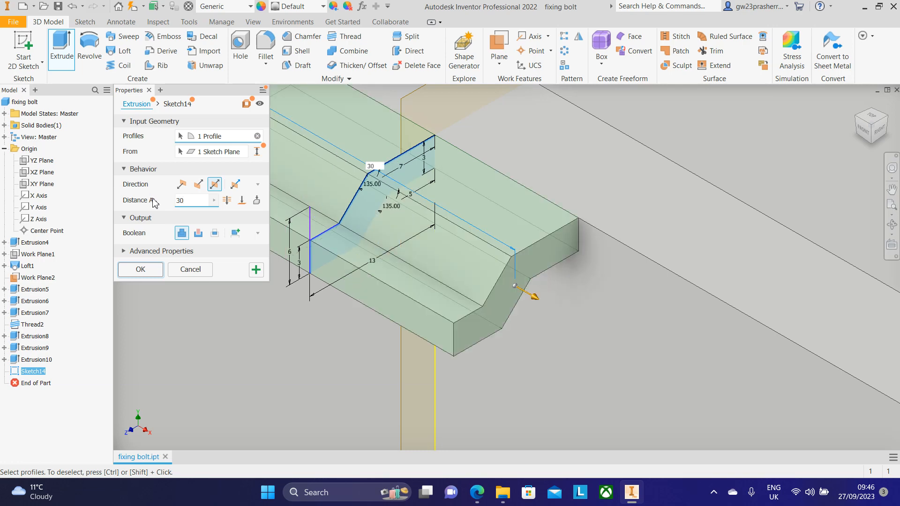
{"action": "left_click", "coordinate": [140, 269]}
Step: Inspect the extruded clip and hide the work plane running through the middle of the bracket
{"action": "scroll", "coordinate": [544, 274], "scroll_direction": "up", "scroll_amount": 5}
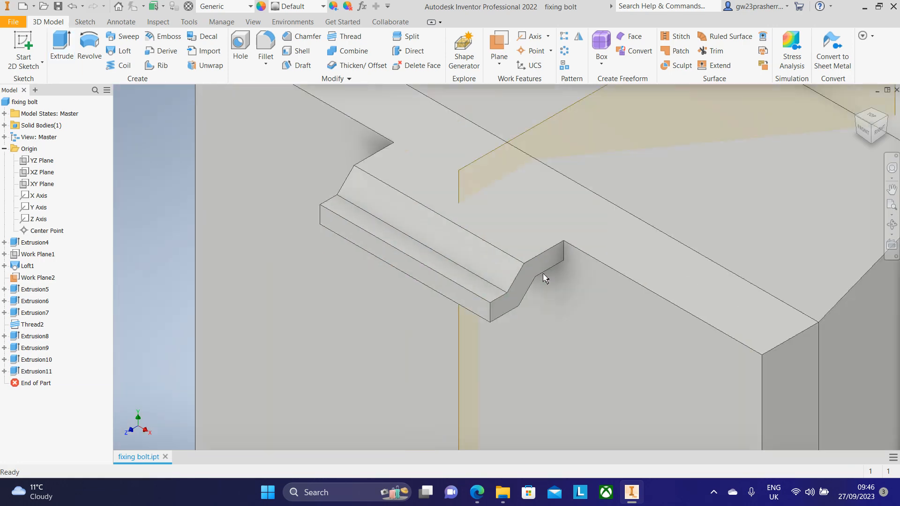
{"action": "scroll", "coordinate": [526, 265], "scroll_direction": "up", "scroll_amount": 3}
{"action": "scroll", "coordinate": [502, 225], "scroll_direction": "down", "scroll_amount": 4}
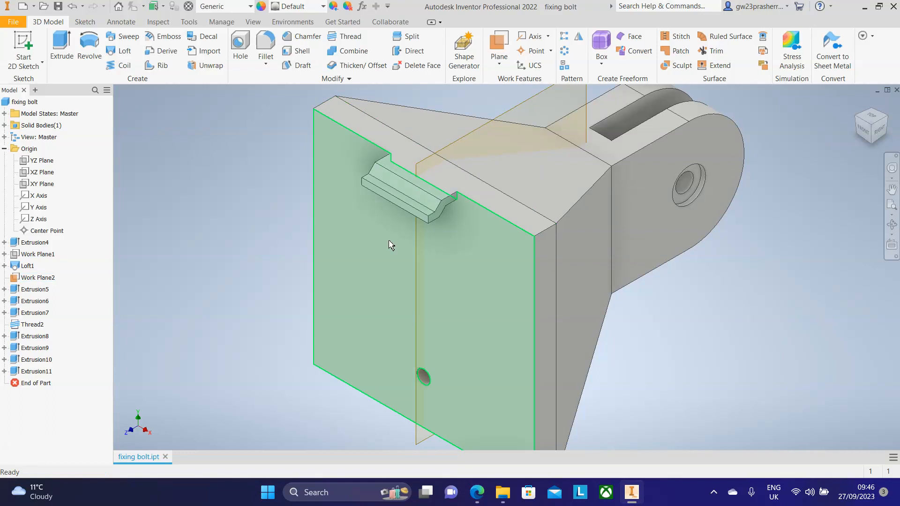
{"action": "right_click", "coordinate": [485, 131]}
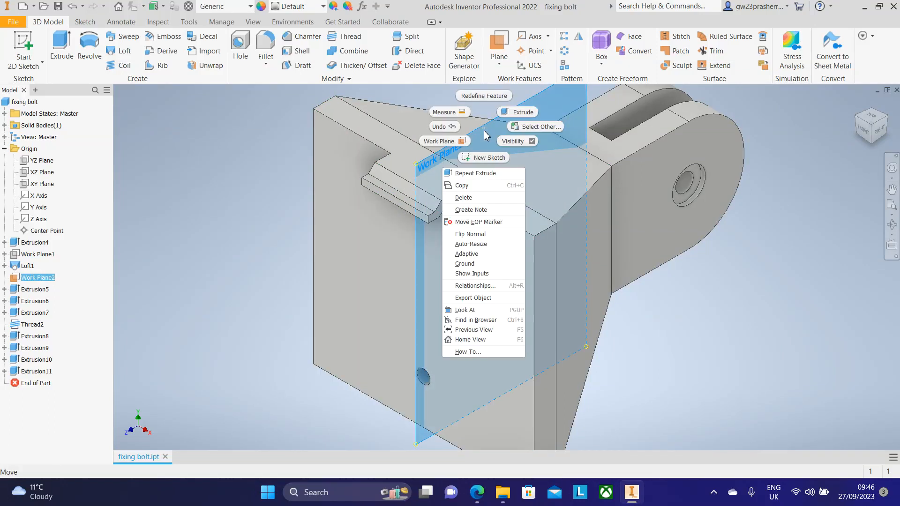
{"action": "left_click", "coordinate": [514, 143]}
{"action": "scroll", "coordinate": [683, 239], "scroll_direction": "up", "scroll_amount": 3}
{"action": "middle_click_drag", "start_coordinate": [712, 297], "coordinate": [539, 261]}
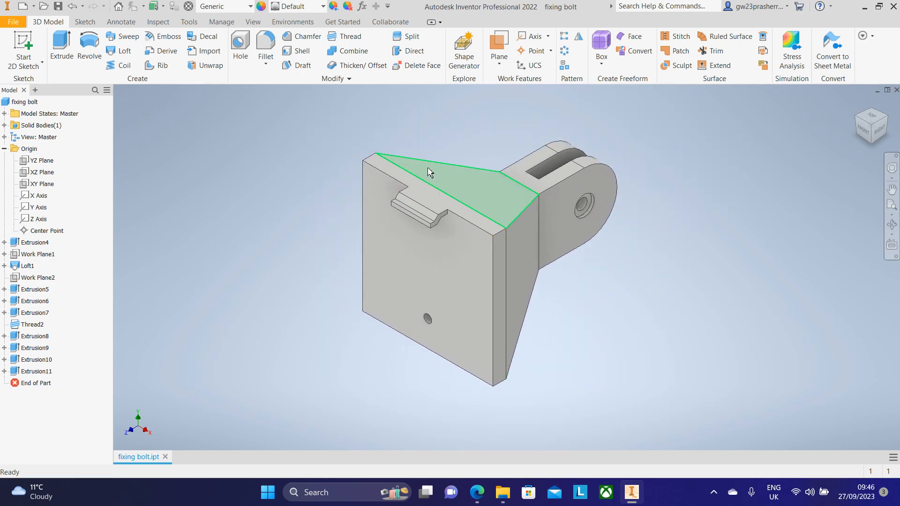
Step: Check the part name on the coursework drawing and save a copy of the part in Downloads as Swivel Bracket
{"action": "left_click", "coordinate": [479, 494]}
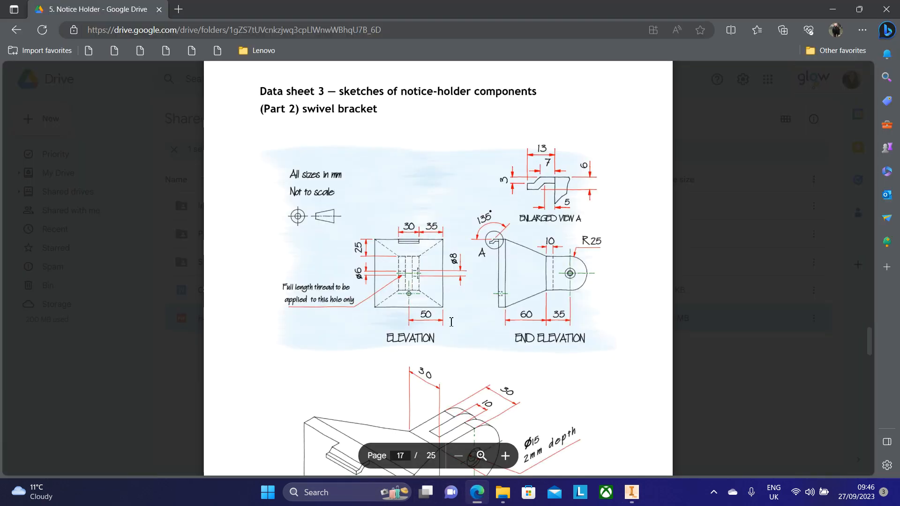
{"action": "left_click", "coordinate": [482, 498]}
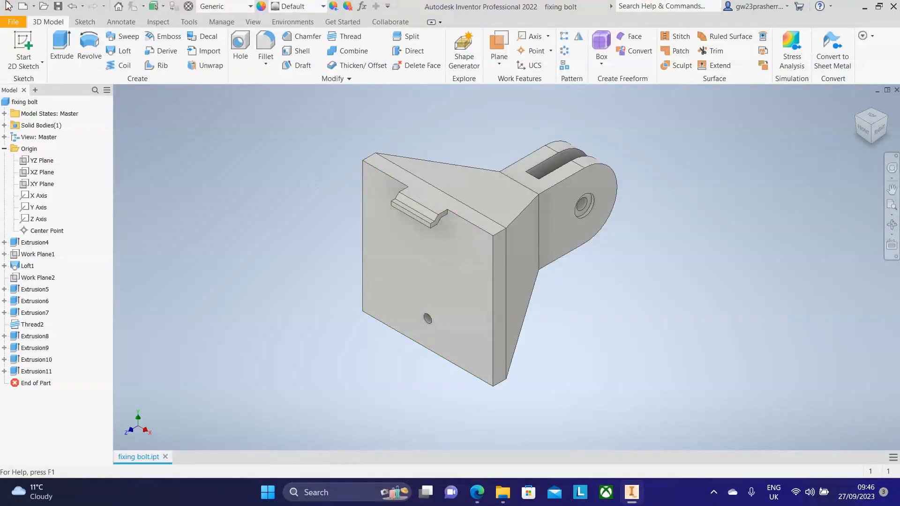
{"action": "left_click", "coordinate": [10, 22]}
{"action": "left_click", "coordinate": [28, 148]}
{"action": "type", "text": "Swi"}
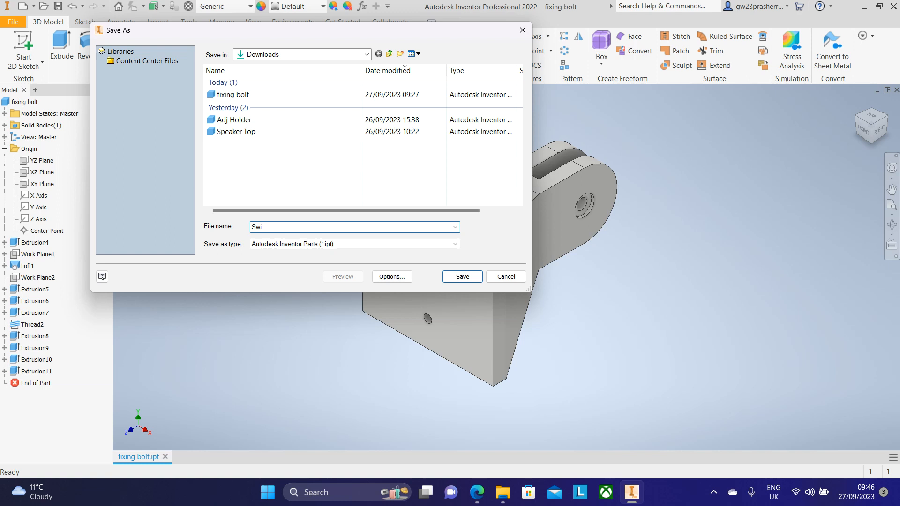
{"action": "type", "text": "vel"}
{"action": "key", "text": "BackSpace"}
{"action": "type", "text": "el"}
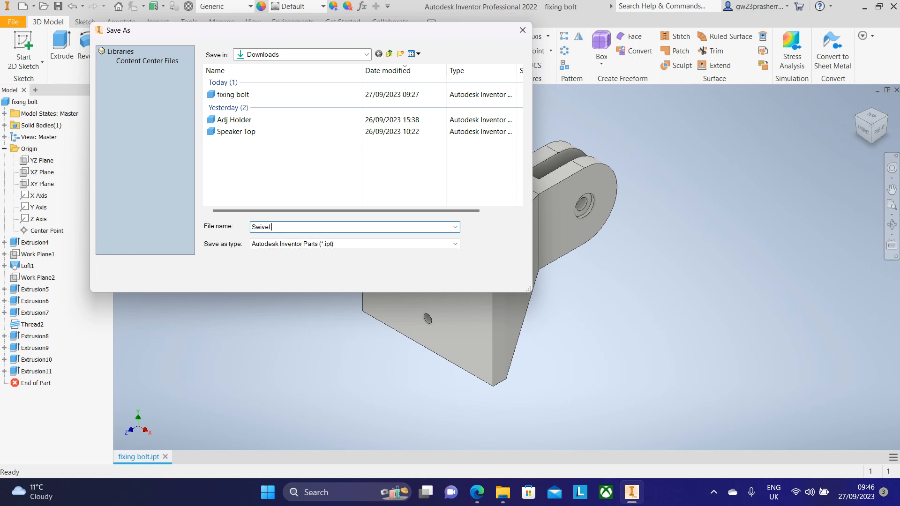
{"action": "type", "text": " Bracket"}
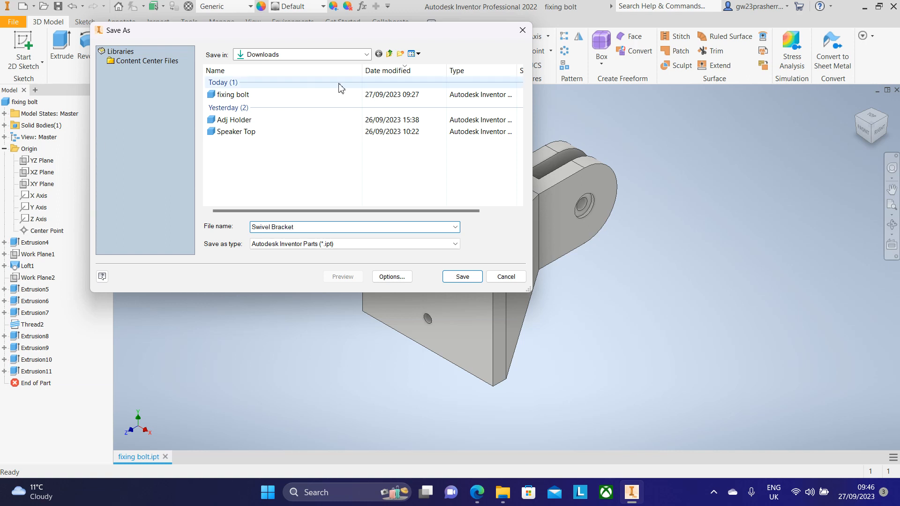
{"action": "left_click", "coordinate": [463, 277]}
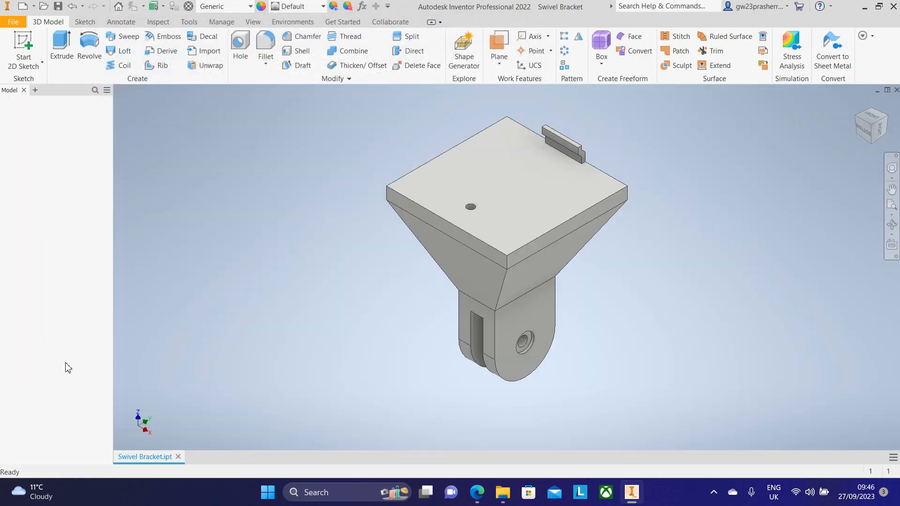